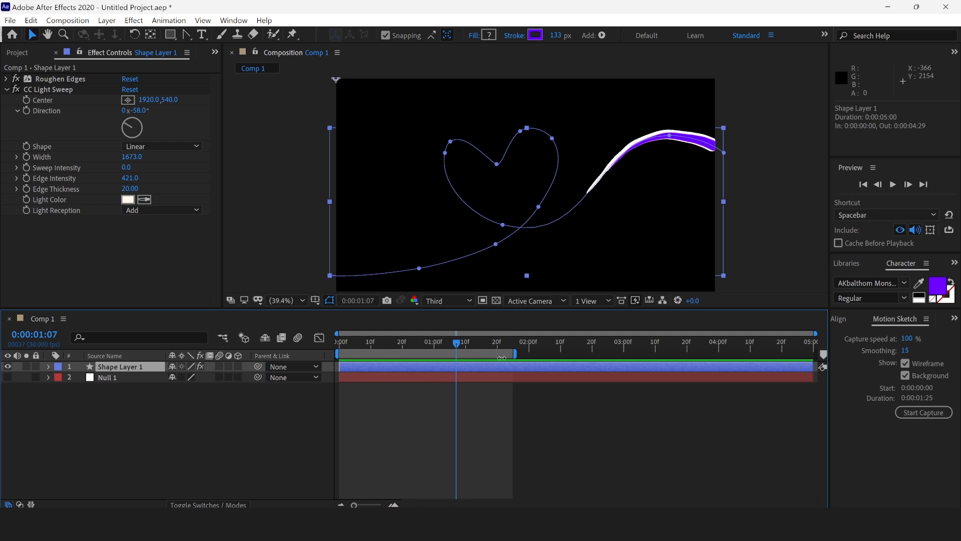
Extend the work area to the full five-second composition and delete the existing shape layer and null layer
left_click_drag(515, 355, 823, 357)
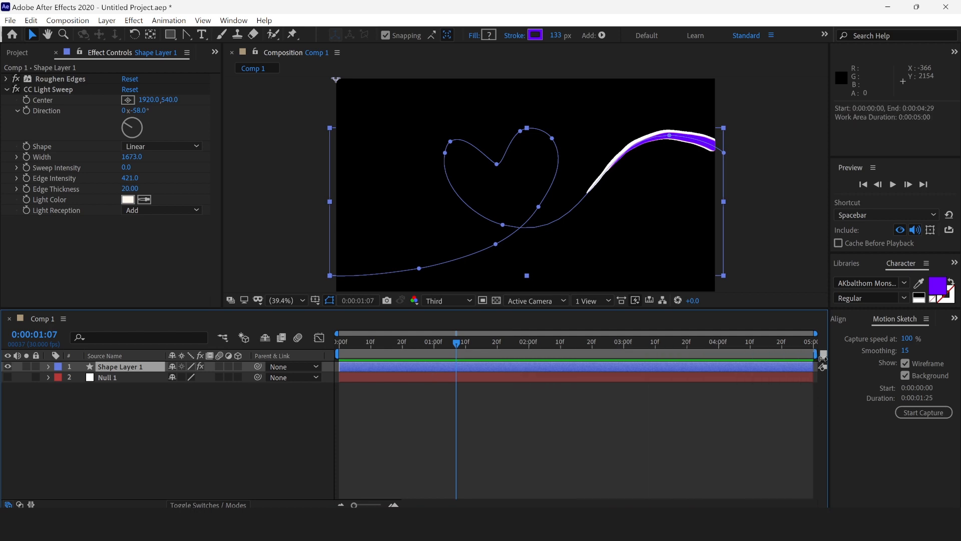
left_click(677, 390)
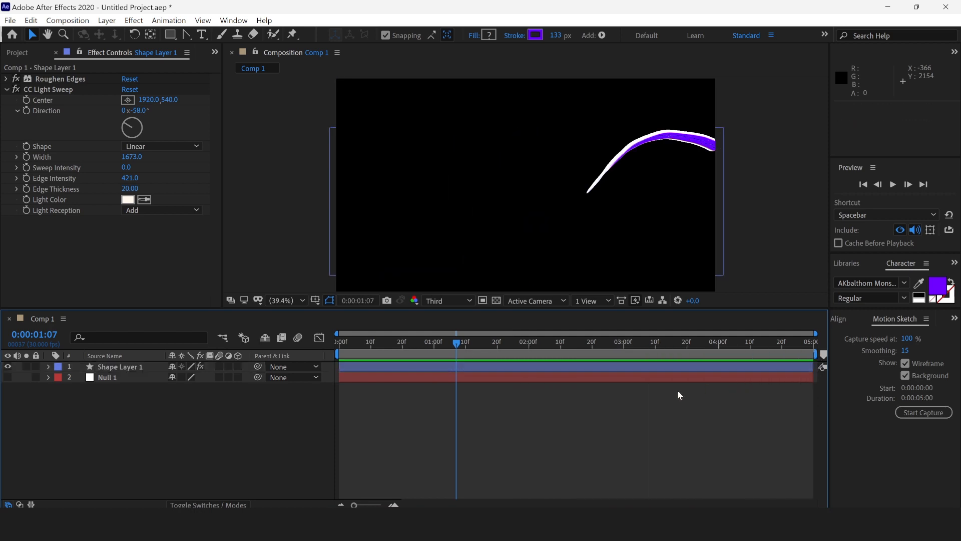
left_click(657, 366)
key("Delete")
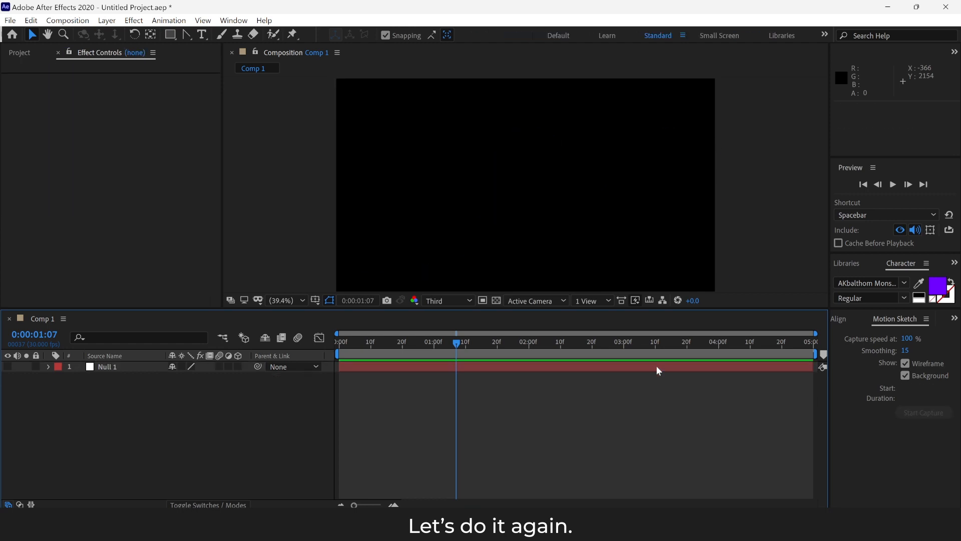
left_click(656, 367)
key("Delete")
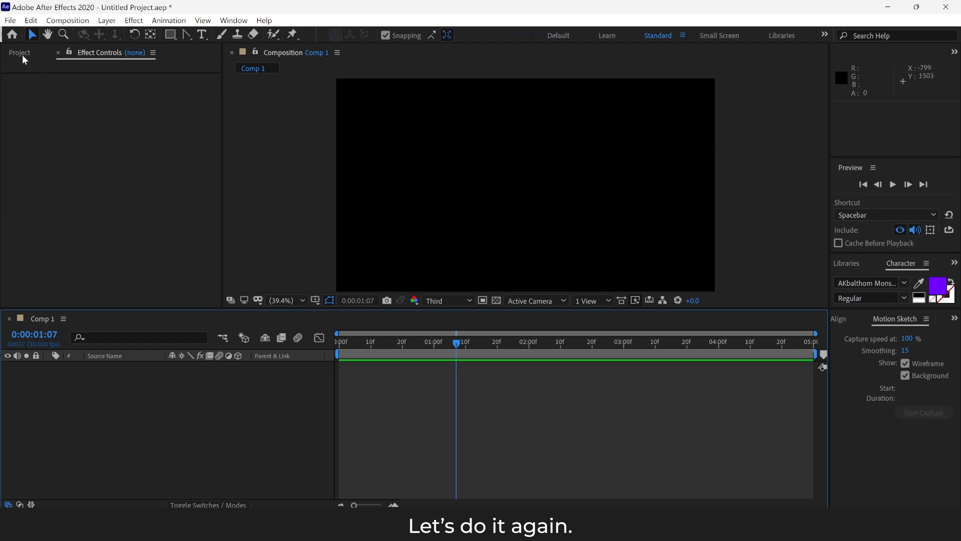
Add a null object to Comp 1 and name it Line
left_click(21, 53)
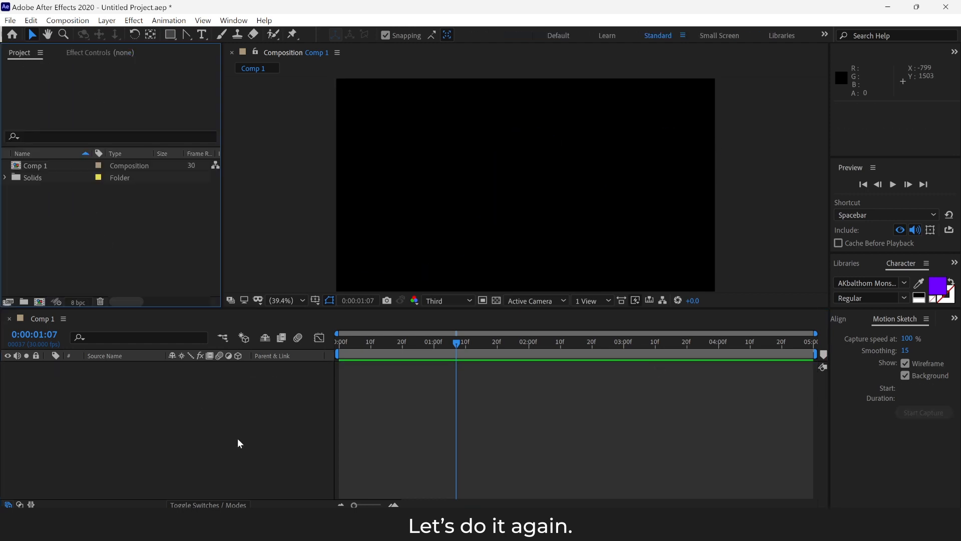
right_click(243, 403)
mouse_move(373, 269)
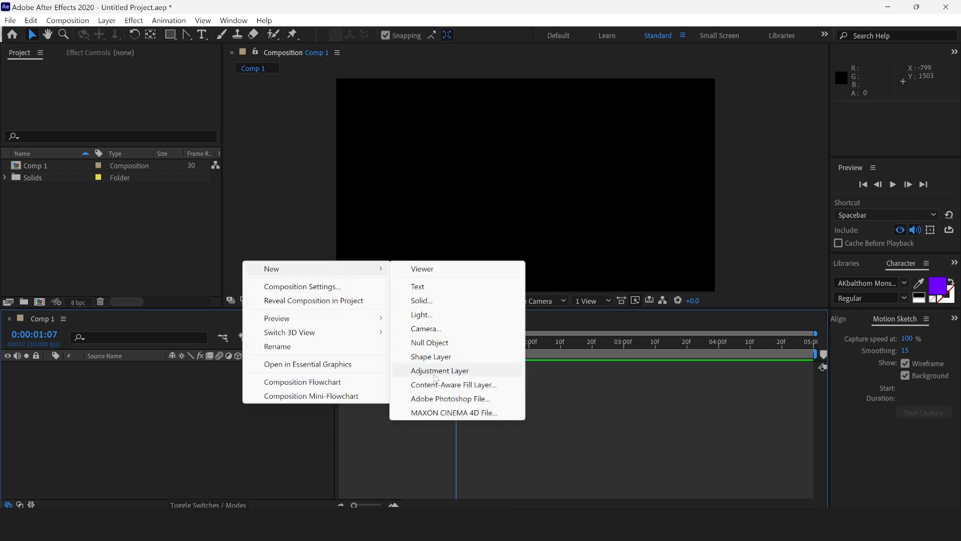
left_click(433, 345)
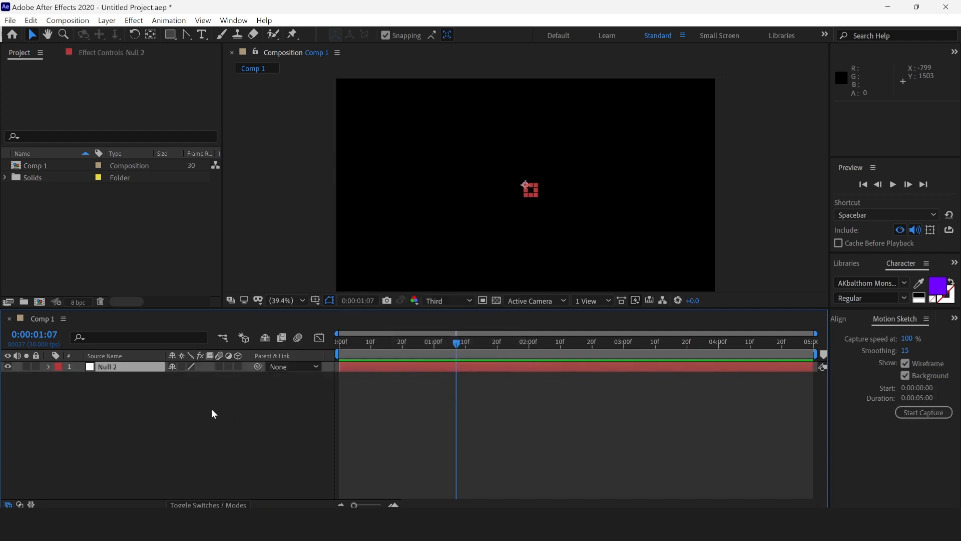
right_click(108, 368)
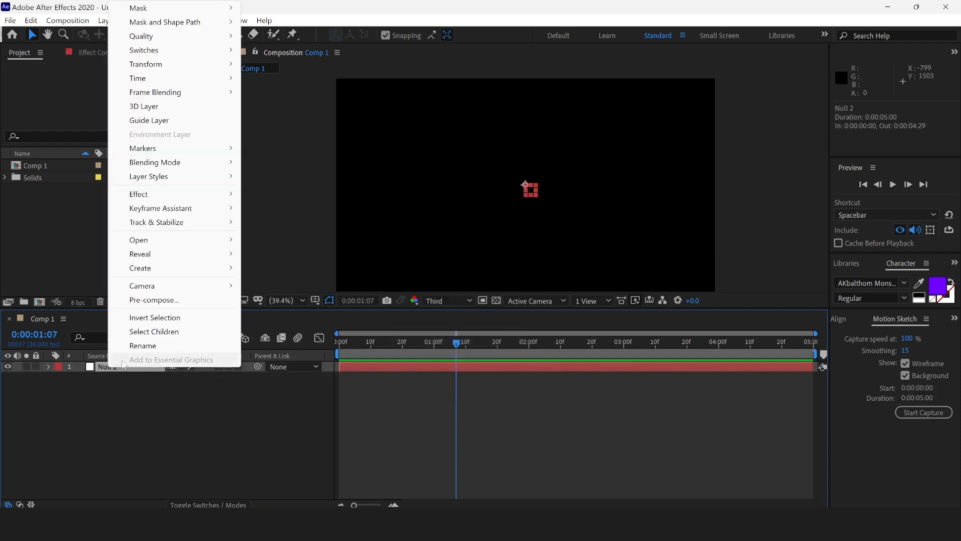
left_click(137, 343)
type("Line")
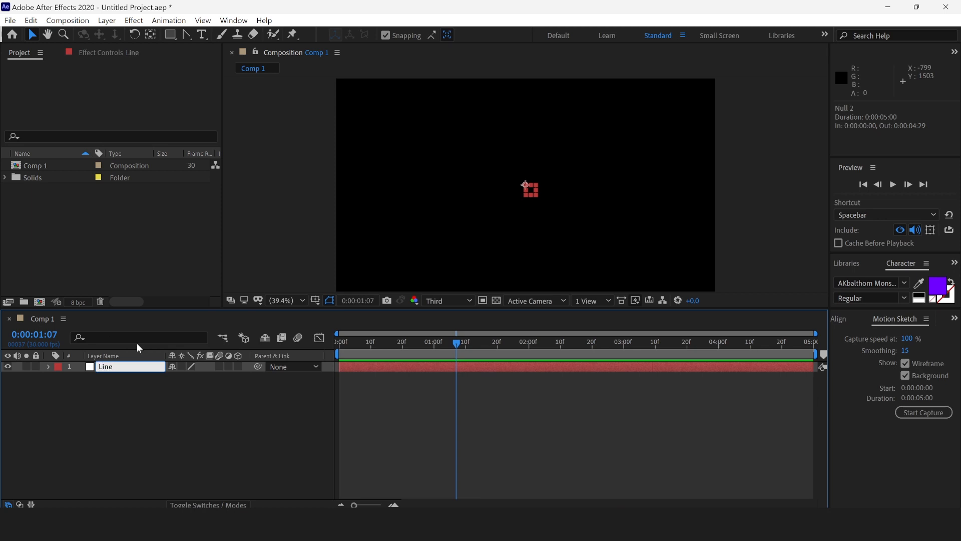
key("Return")
Add an empty shape layer above the null and name it Line
right_click(214, 415)
mouse_move(306, 277)
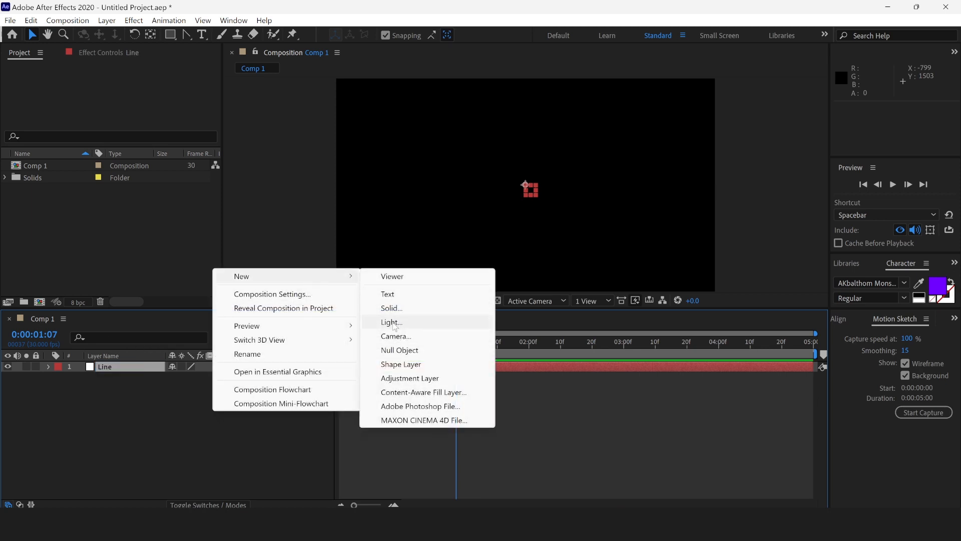
left_click(408, 367)
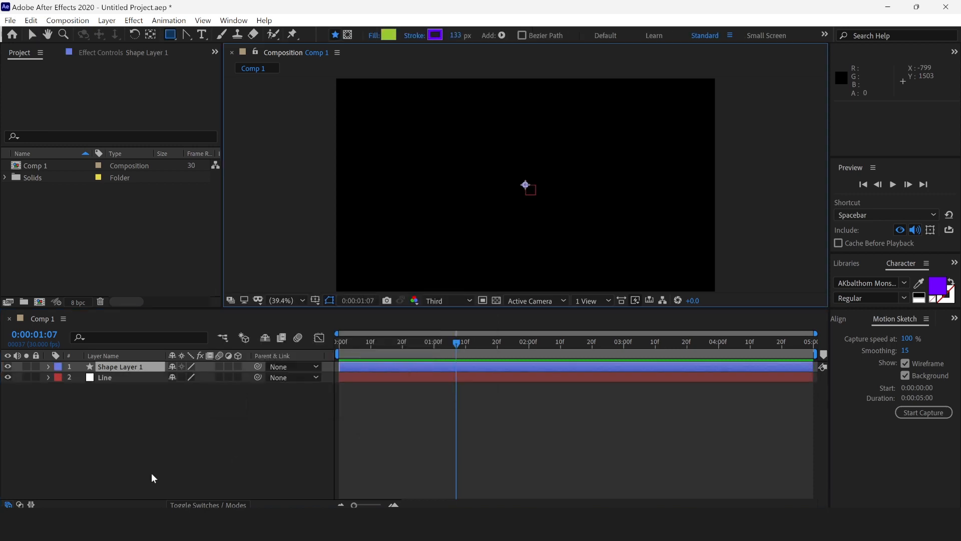
right_click(122, 368)
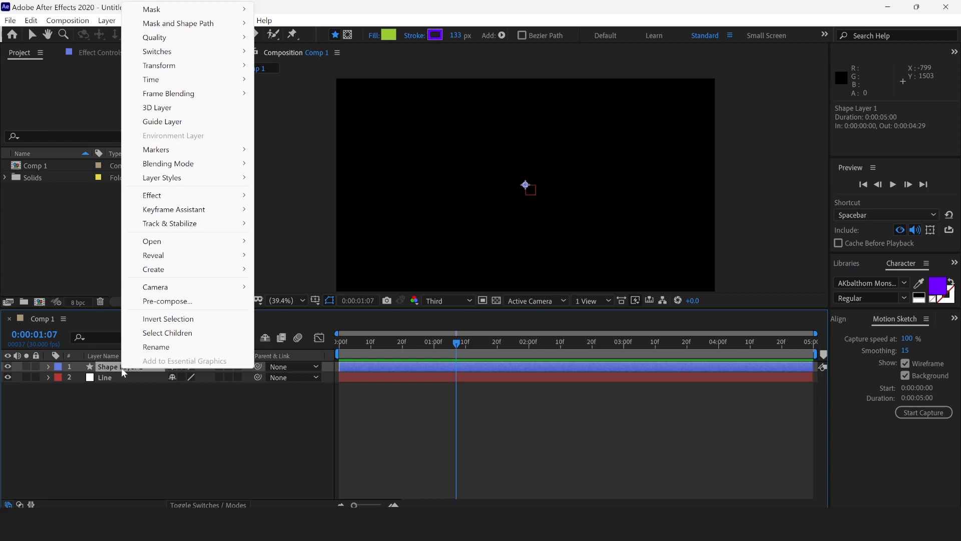
left_click(155, 347)
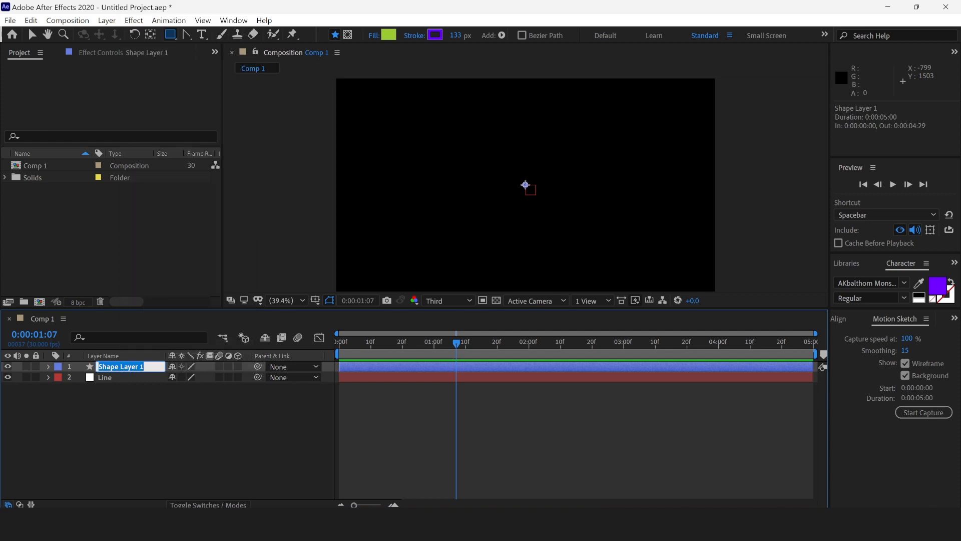
type("Line")
key("Return")
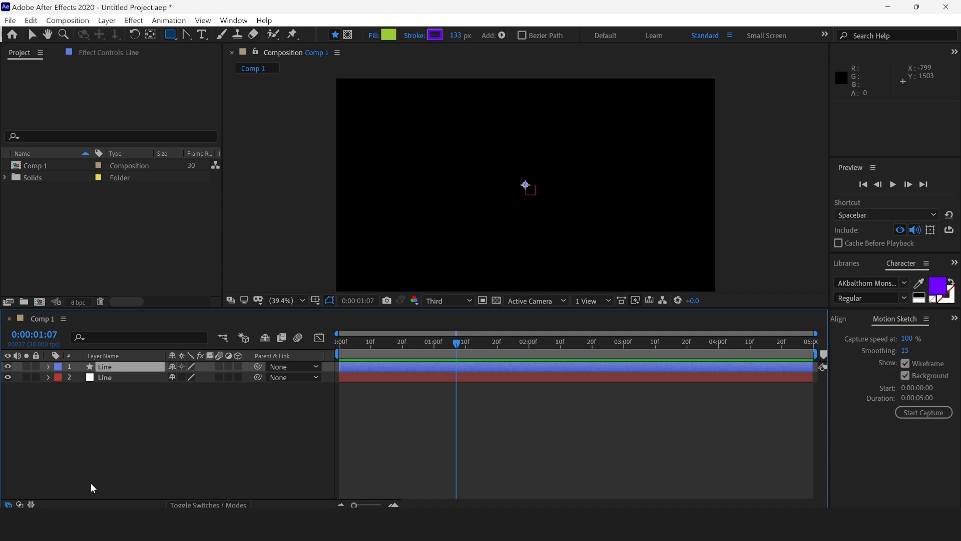
Rename the null layer as Line path
right_click(103, 376)
left_click(150, 358)
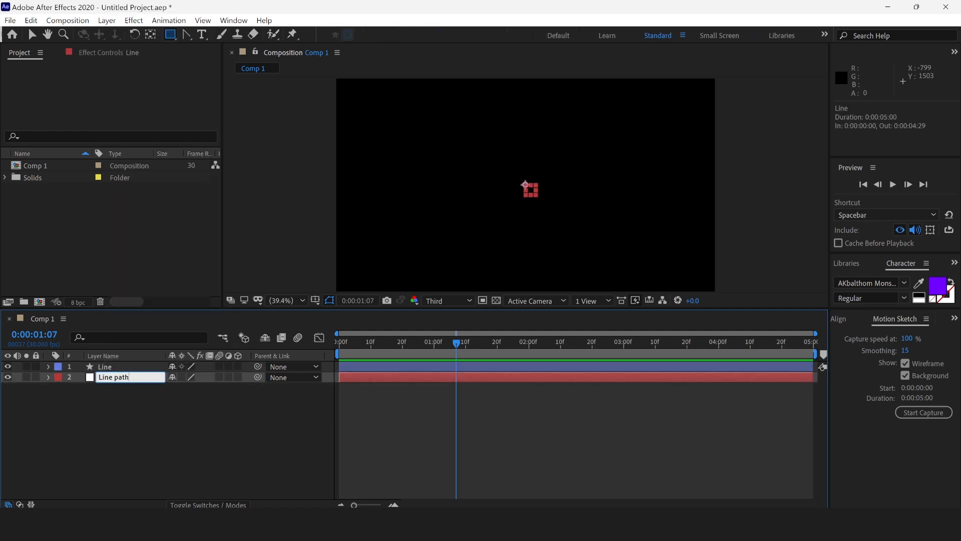
left_click(131, 390)
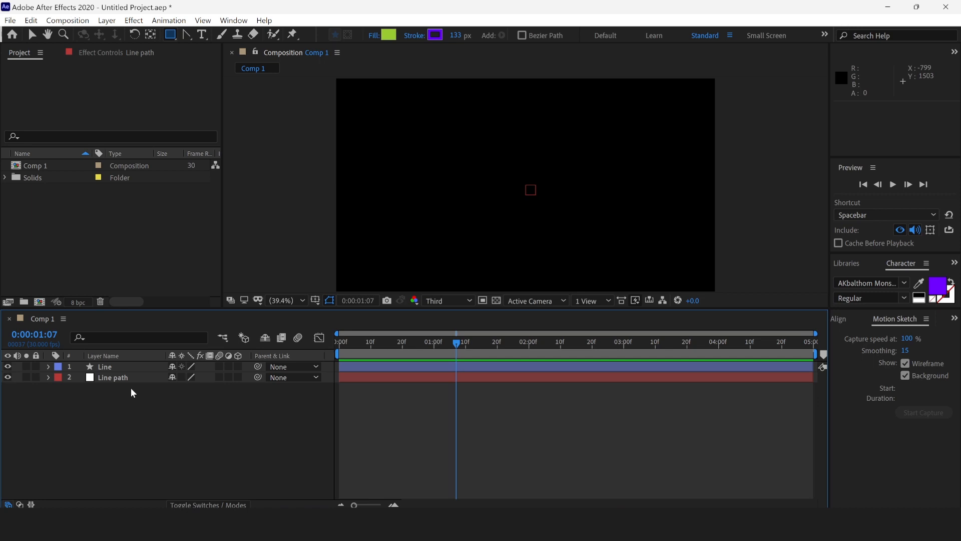
Set the Line shape layer's Position to 0, 0 in its transform properties
left_click(105, 367)
left_click(48, 367)
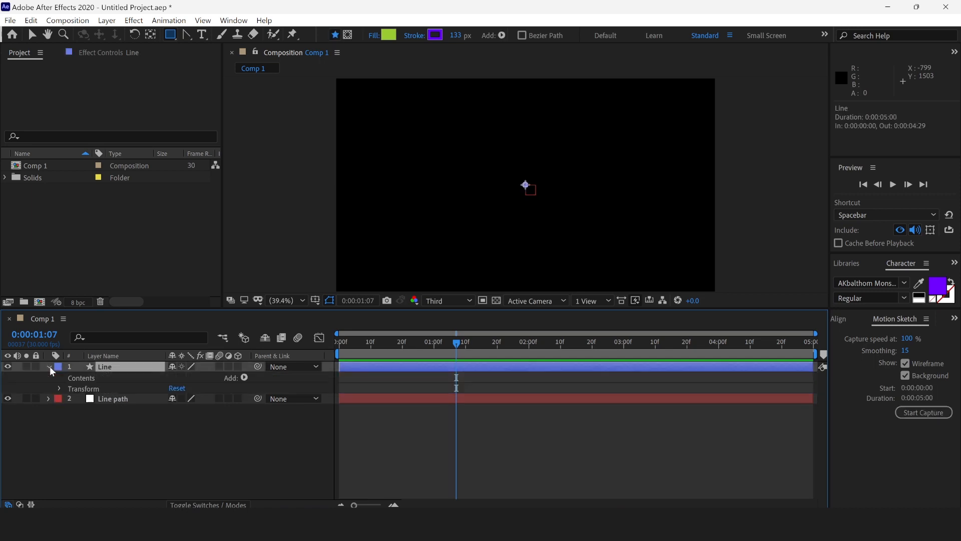
left_click(59, 388)
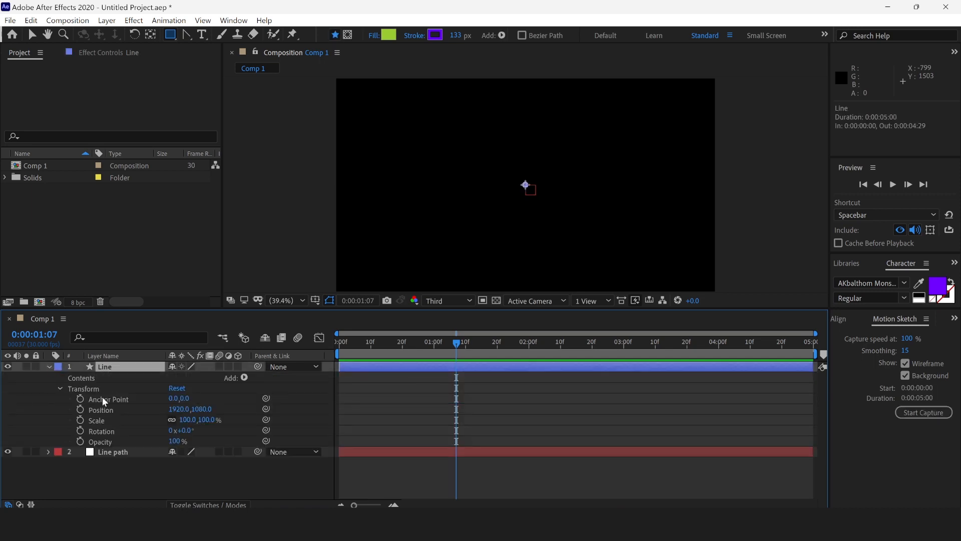
left_click(101, 410)
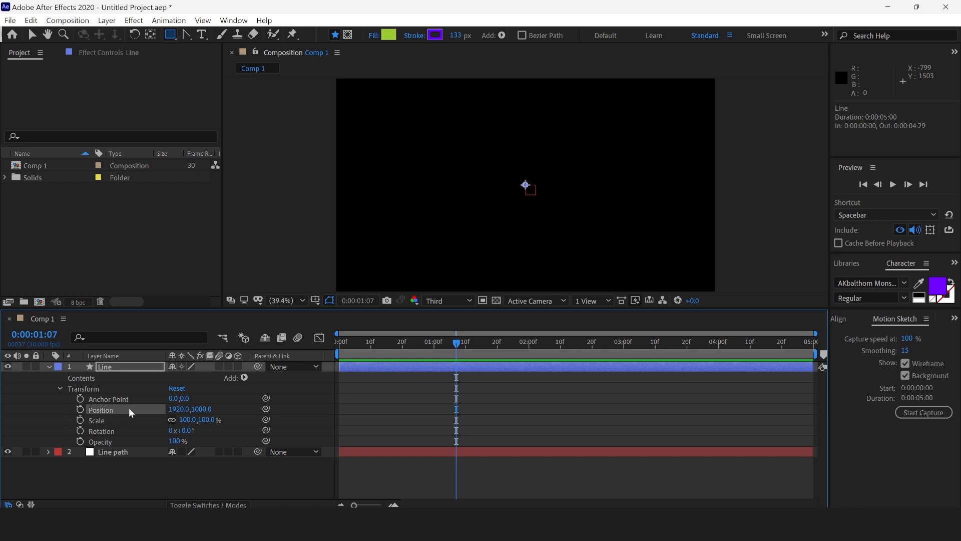
left_click(183, 410)
type("0")
key("Tab")
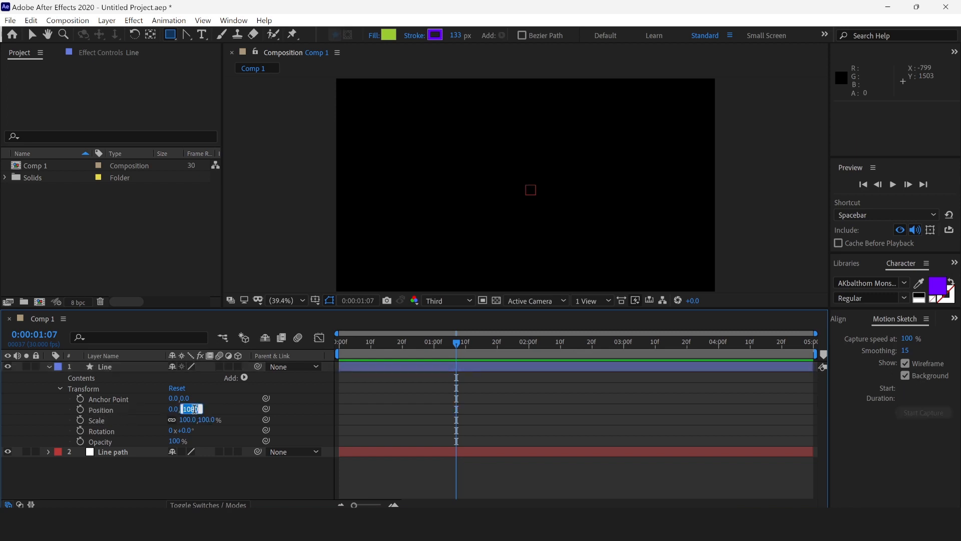
type("0")
key("Return")
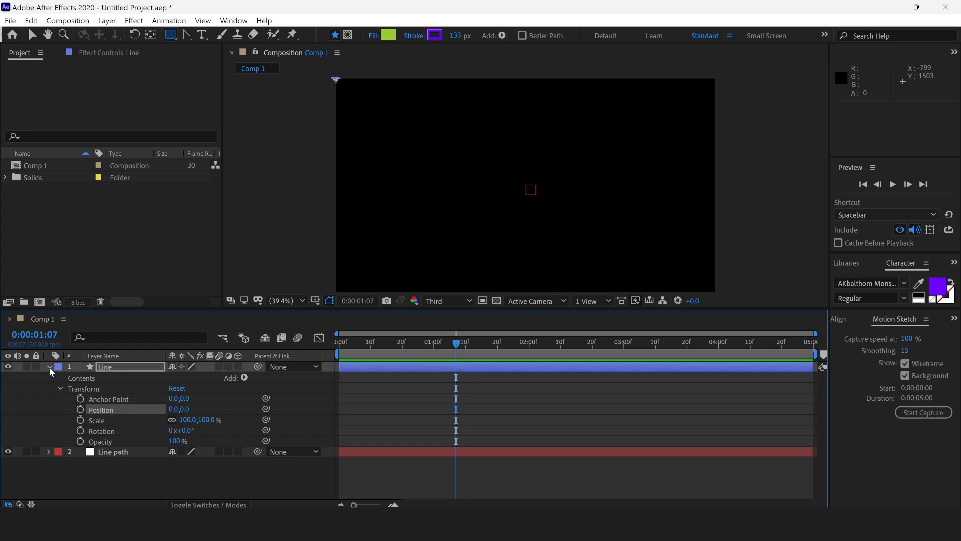
left_click(49, 367)
left_click(126, 400)
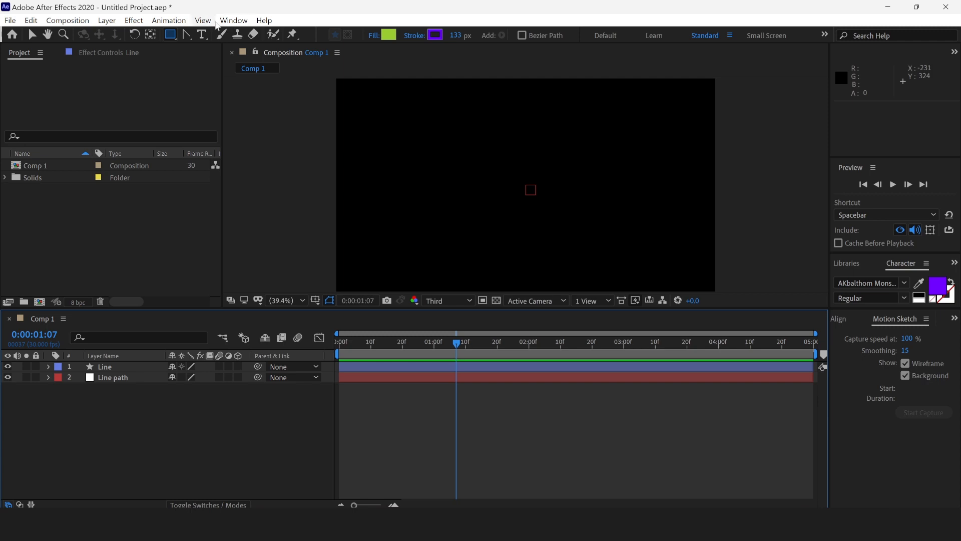
Hide the Motion Sketch controls and display them again
left_click(233, 22)
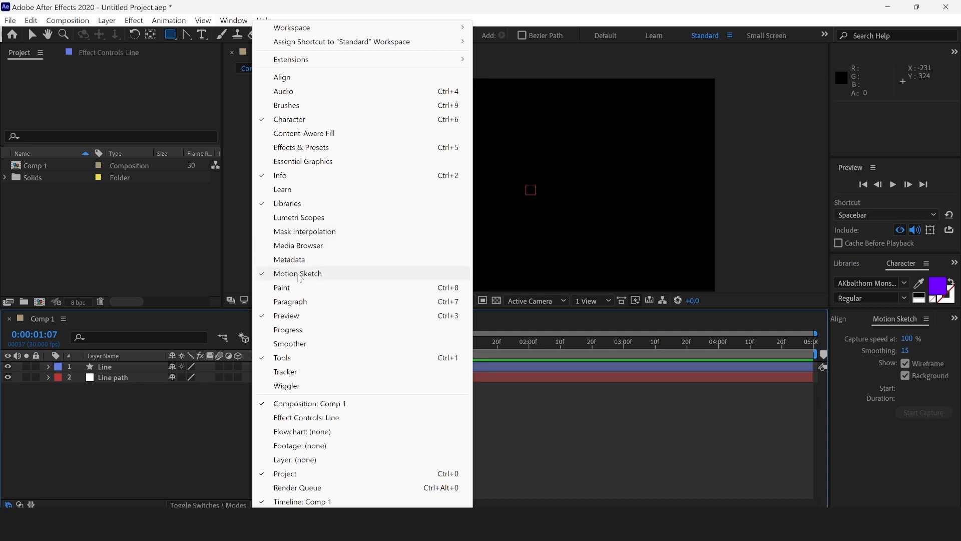
left_click(317, 278)
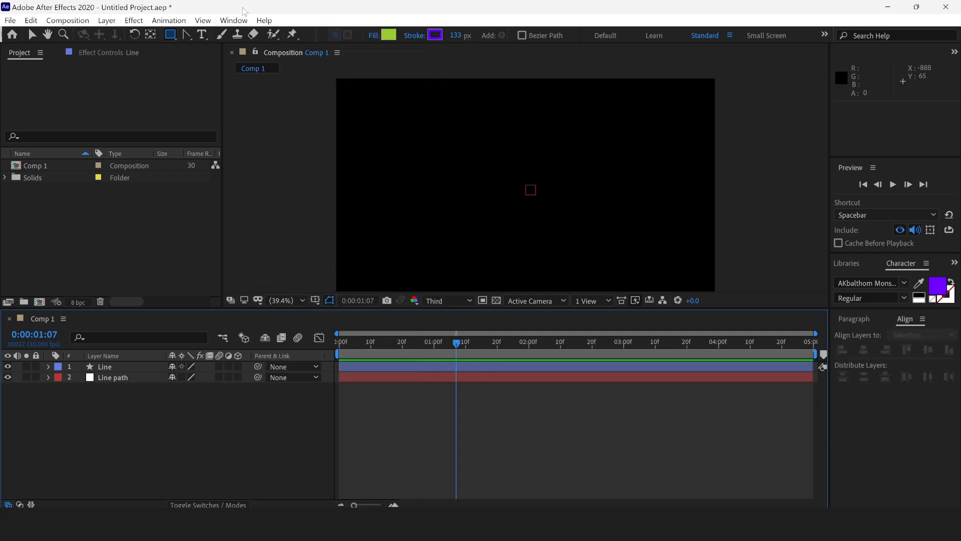
left_click(234, 22)
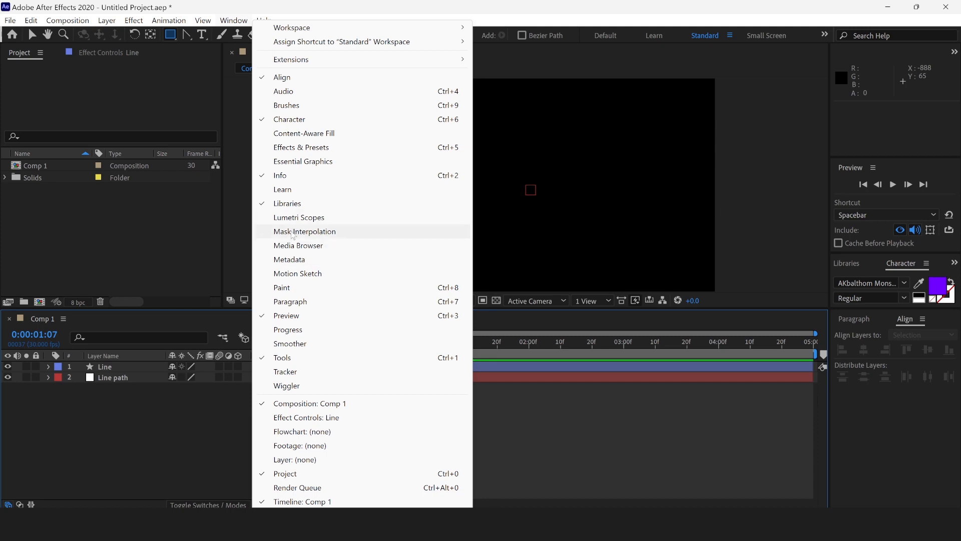
left_click(299, 274)
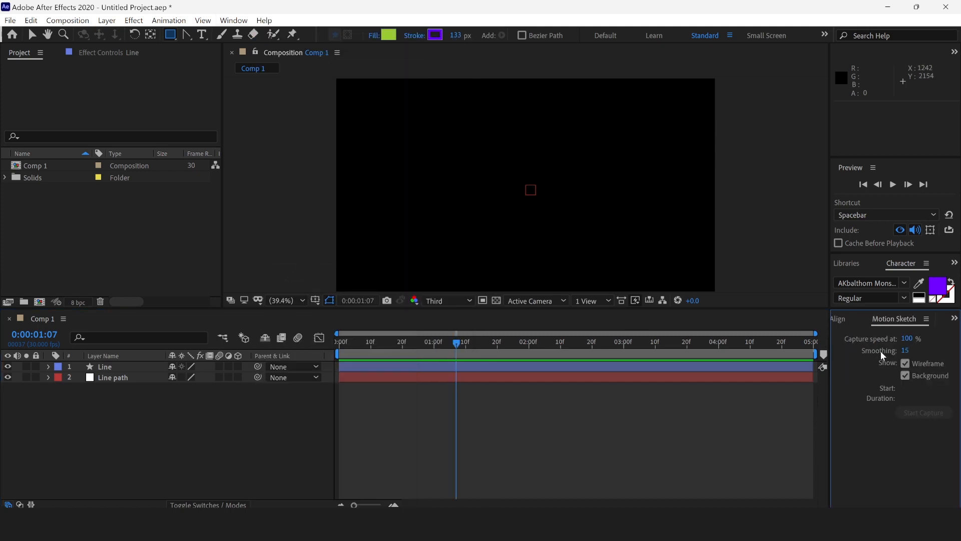
Capture a heart-shaped looping motion for the Line path null with Motion Sketch at smoothing 15, from 0:00:00:00, running from lower left to beyond the right frame edge
left_click(32, 35)
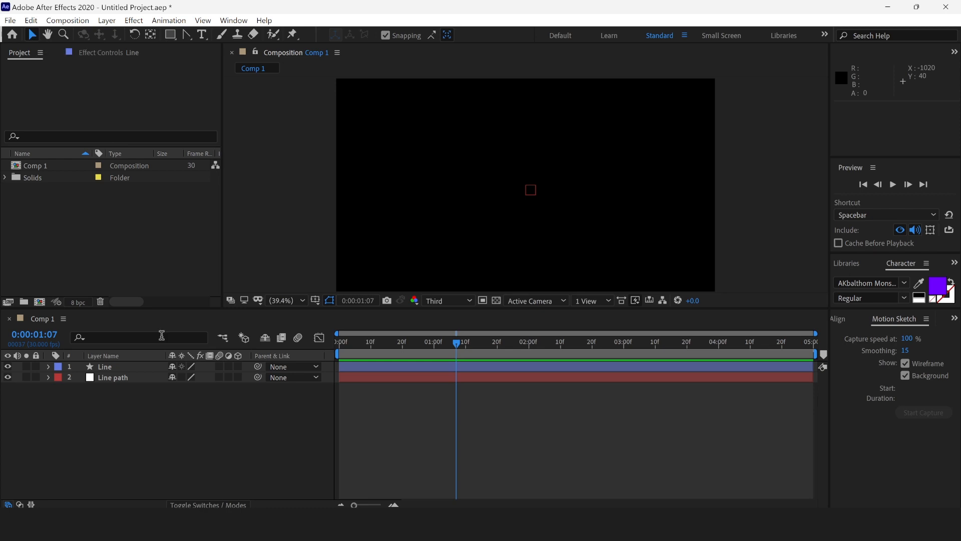
left_click(374, 377)
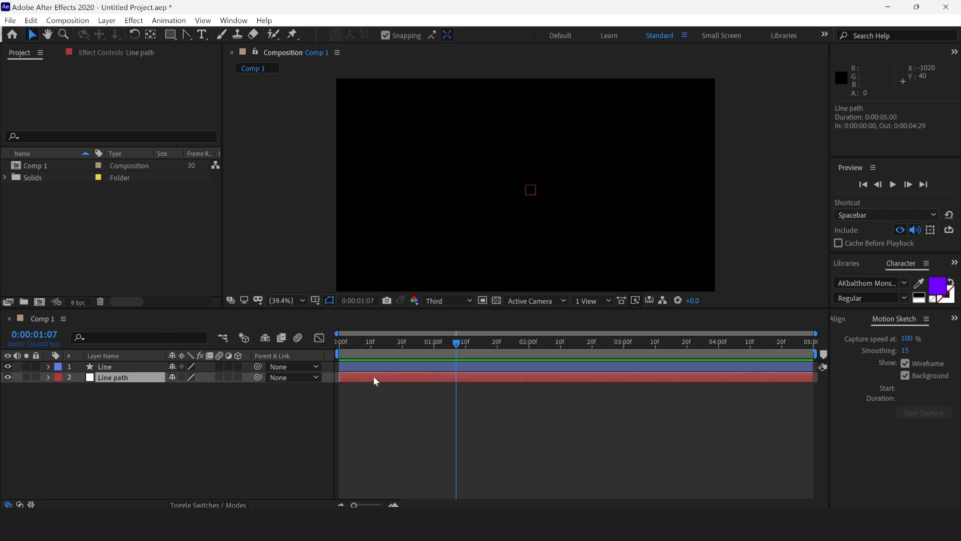
left_click(906, 350)
key("Return")
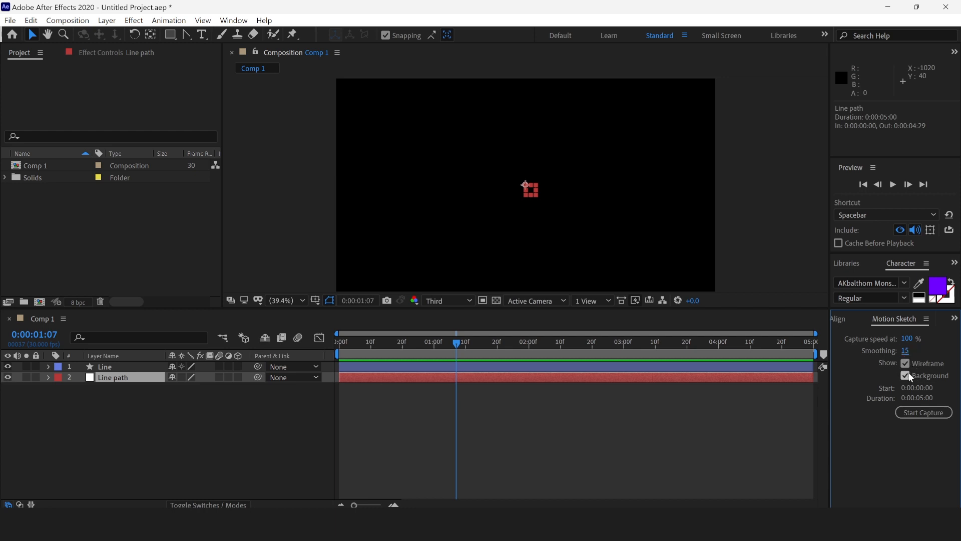
left_click_drag(420, 336, 306, 342)
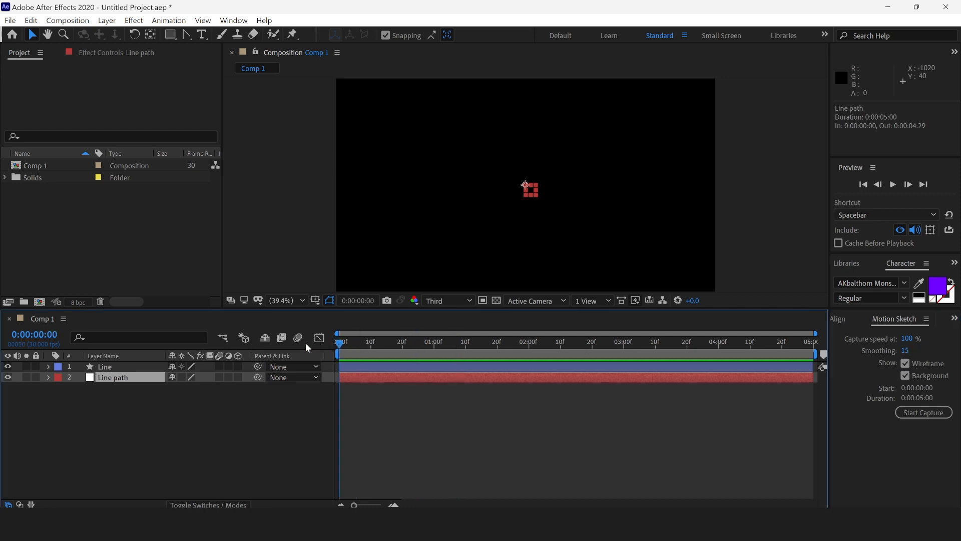
left_click(915, 415)
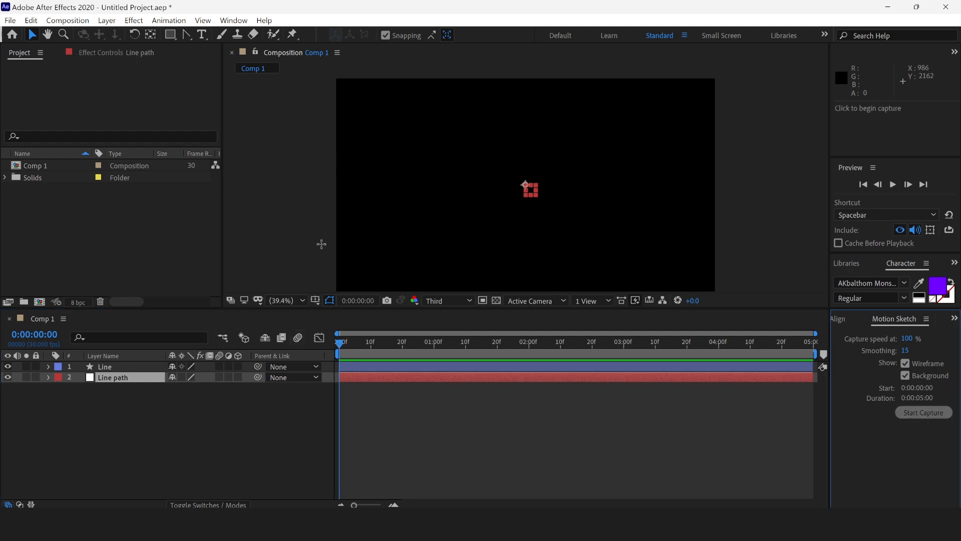
mouse_move(338, 289)
left_mouse_down()
mouse_move(492, 250)
mouse_move(557, 195)
mouse_move(554, 150)
mouse_move(532, 141)
mouse_move(511, 157)
mouse_move(482, 152)
mouse_move(470, 185)
mouse_move(488, 209)
mouse_move(571, 227)
mouse_move(654, 200)
mouse_move(752, 141)
left_mouse_up()
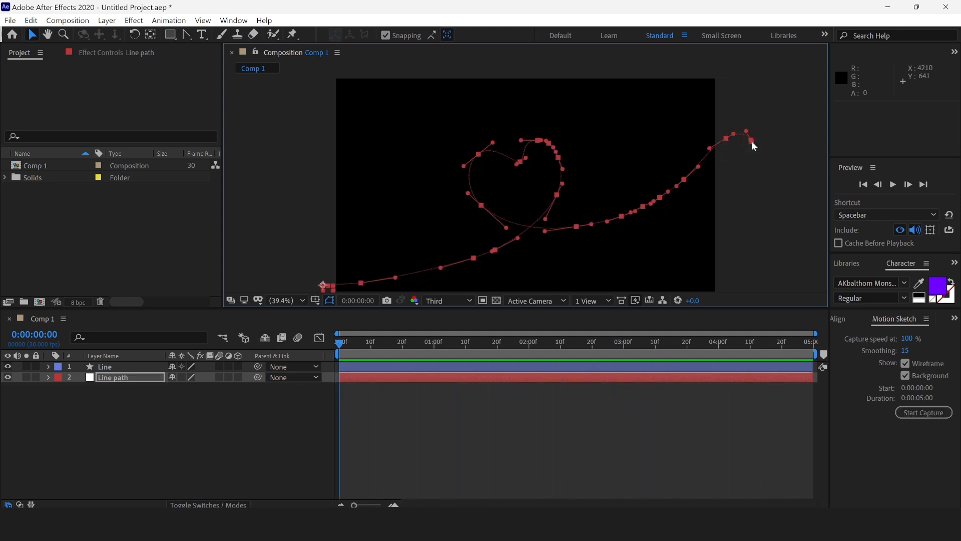
left_click(32, 34)
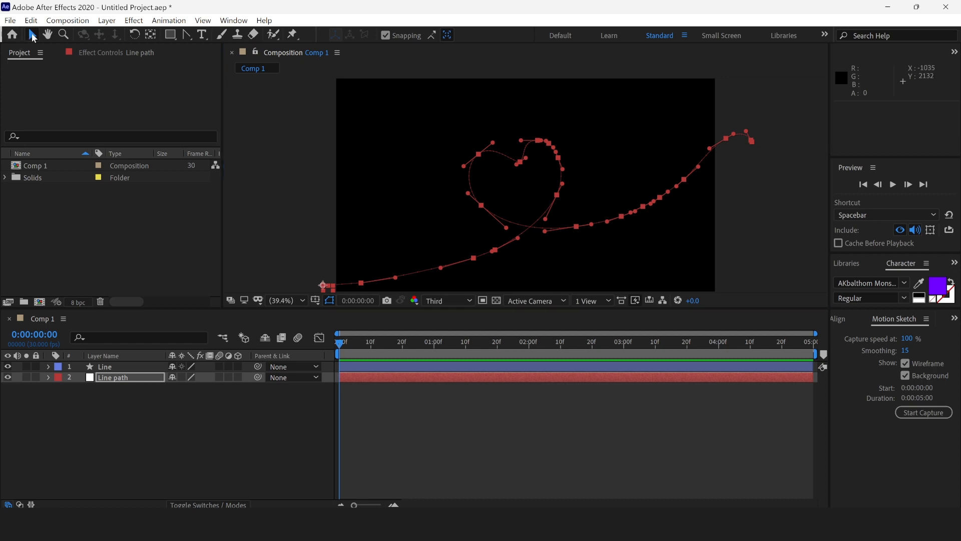
Copy all the Position keyframes of the Line path null layer
left_click(49, 378)
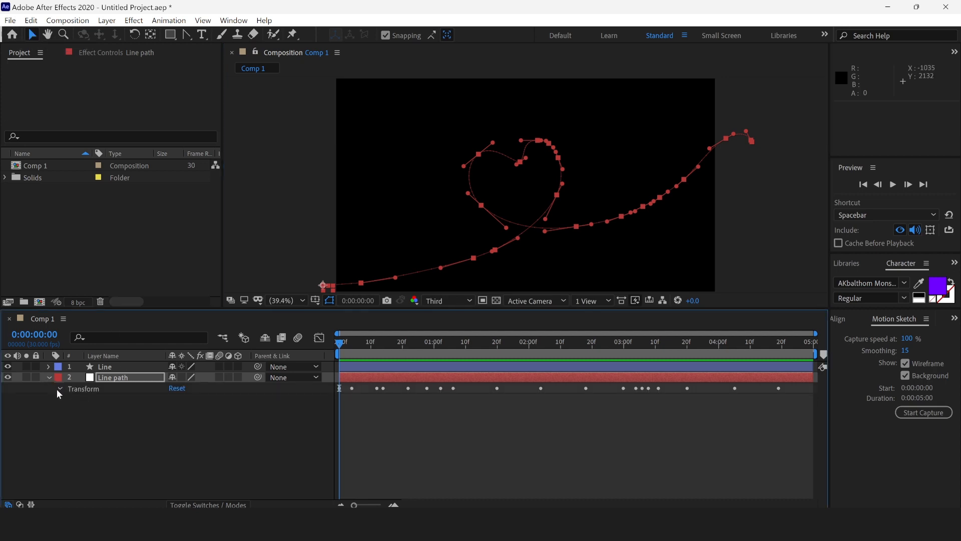
left_click(57, 389)
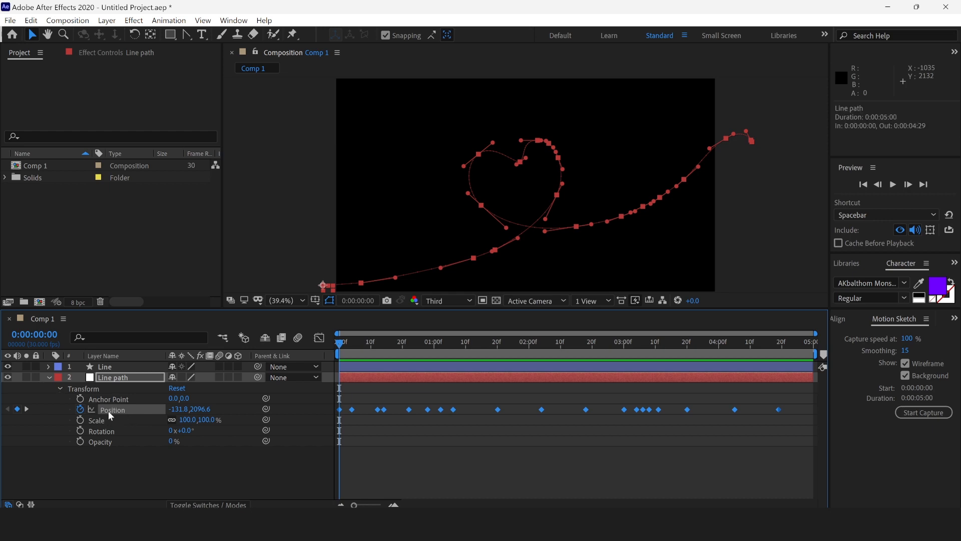
left_click(31, 20)
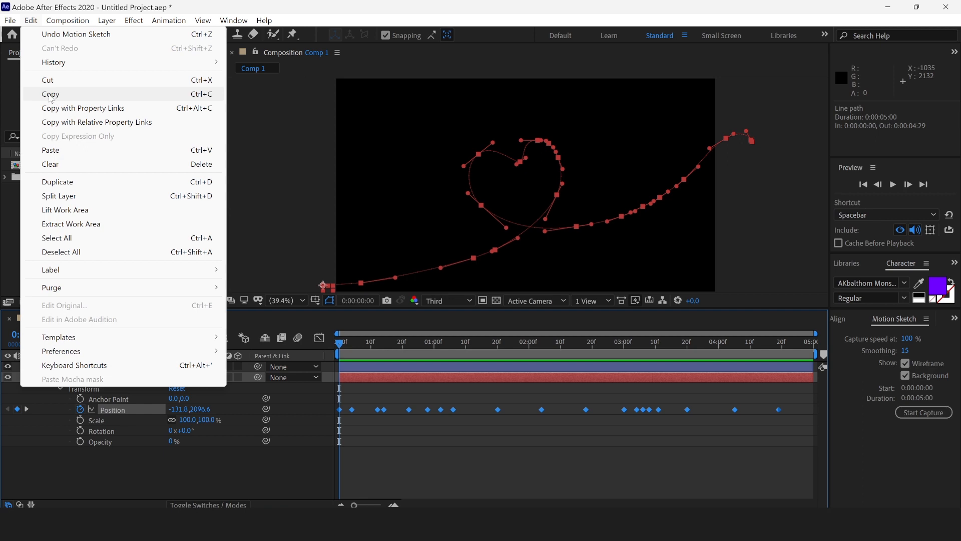
left_click(52, 95)
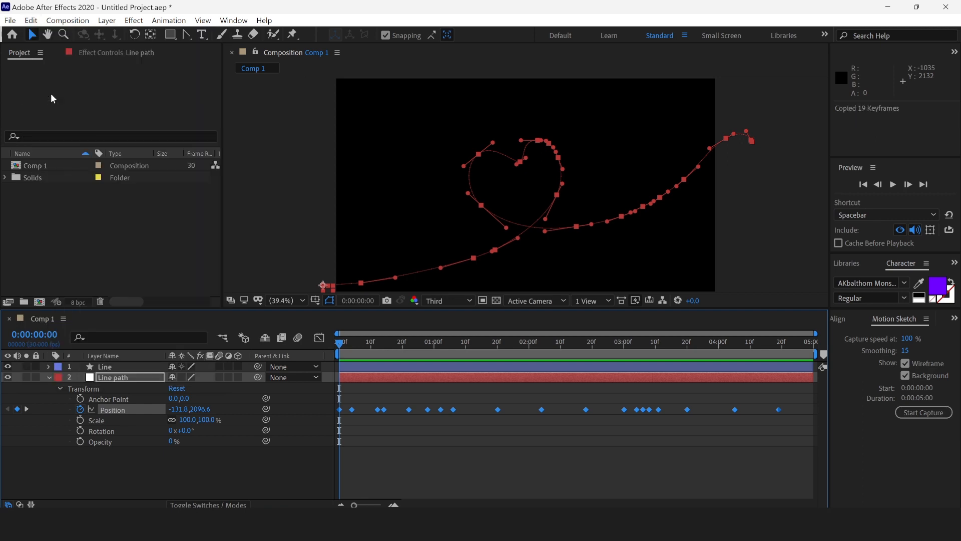
left_click(49, 377)
Add an empty Path to the contents of the Line shape layer
left_click(49, 367)
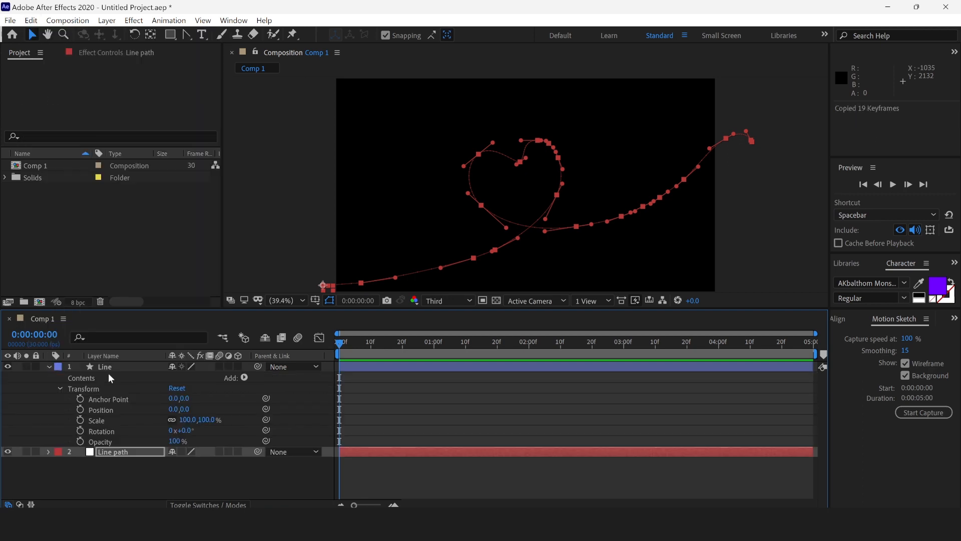
left_click(103, 366)
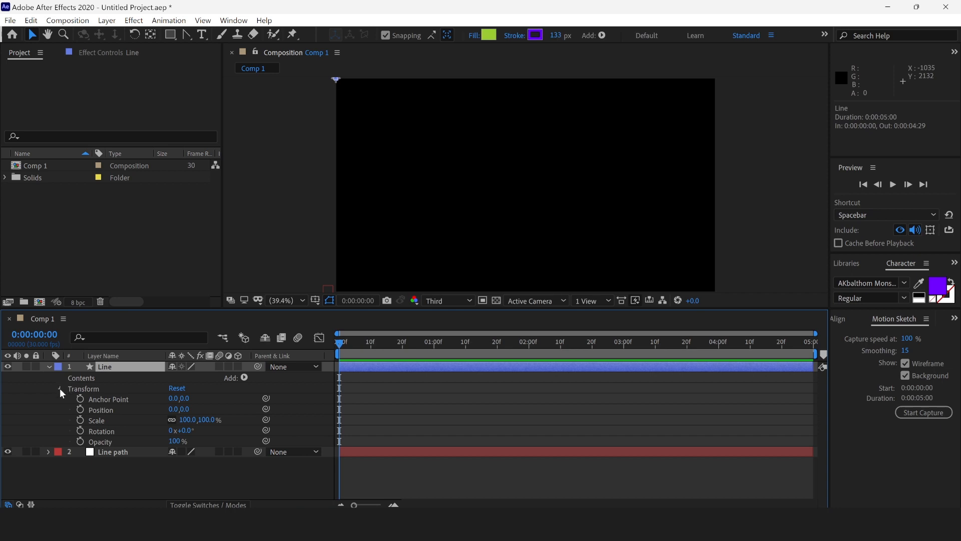
left_click(59, 389)
left_click(246, 377)
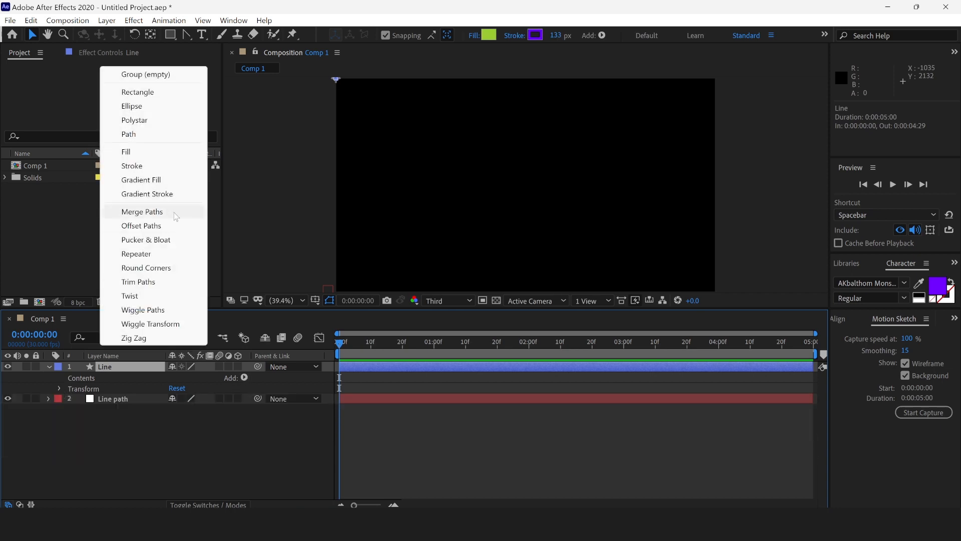
left_click(136, 137)
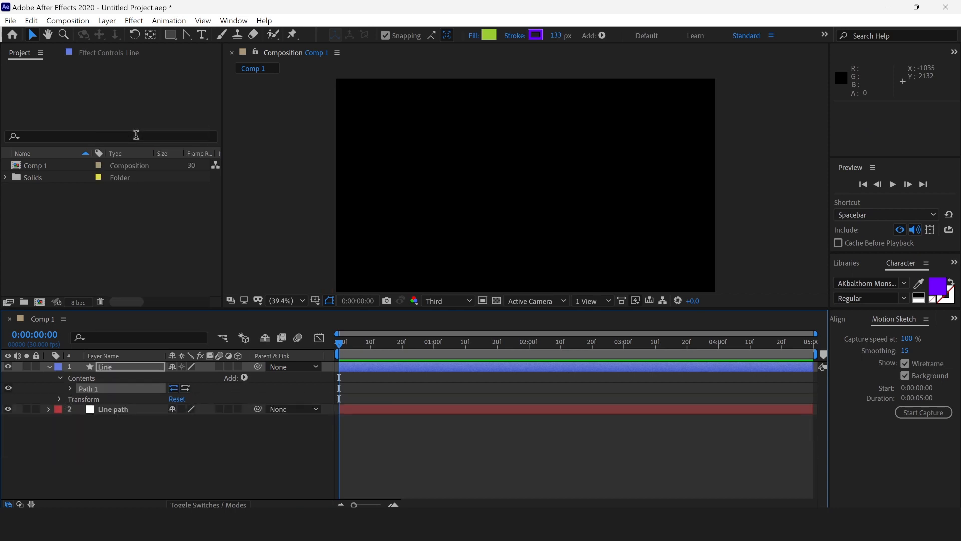
Paste the copied Position keyframes into the Path property of Path 1 on the Line layer
left_click(69, 389)
left_click(106, 398)
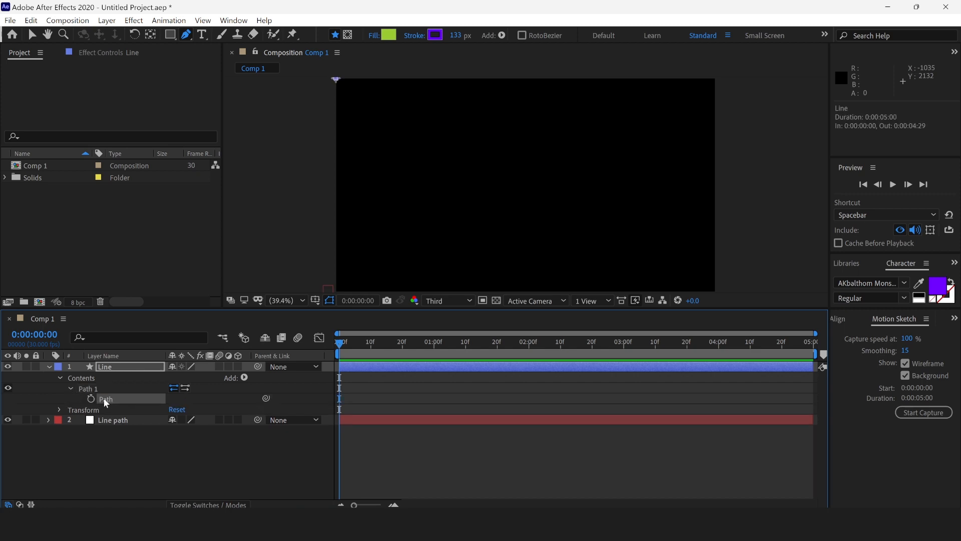
left_click(31, 20)
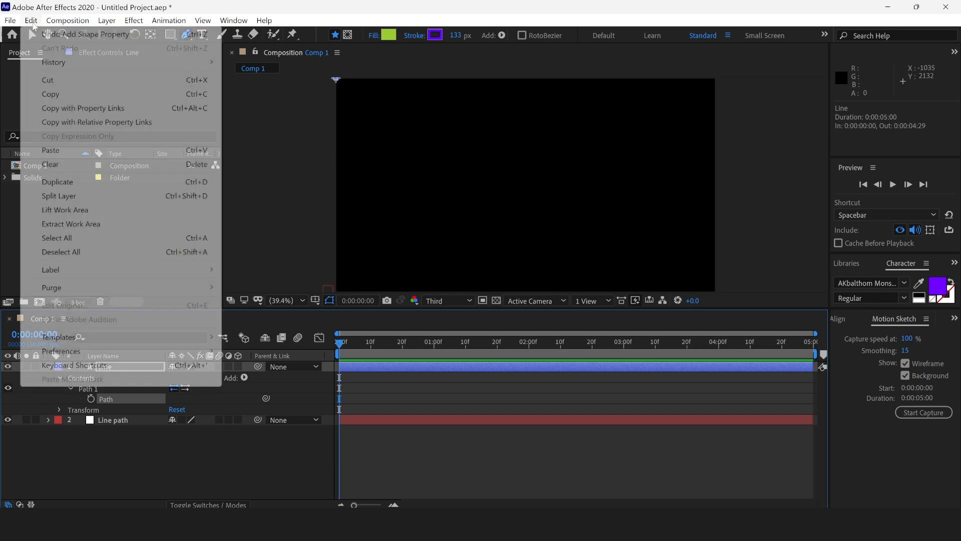
left_click(93, 150)
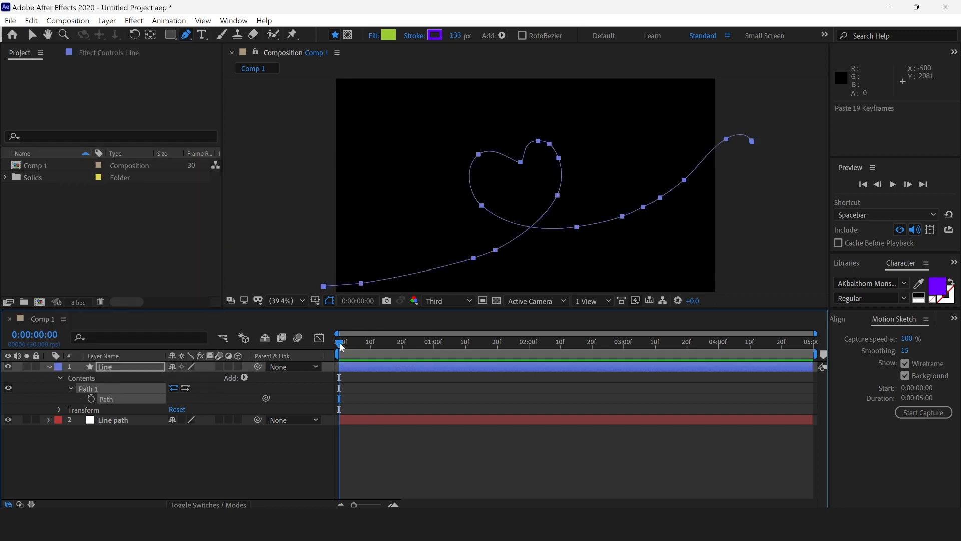
key("space")
key("space")
Add a Stroke to the Line layer and set its Stroke Width to 81
left_click(243, 378)
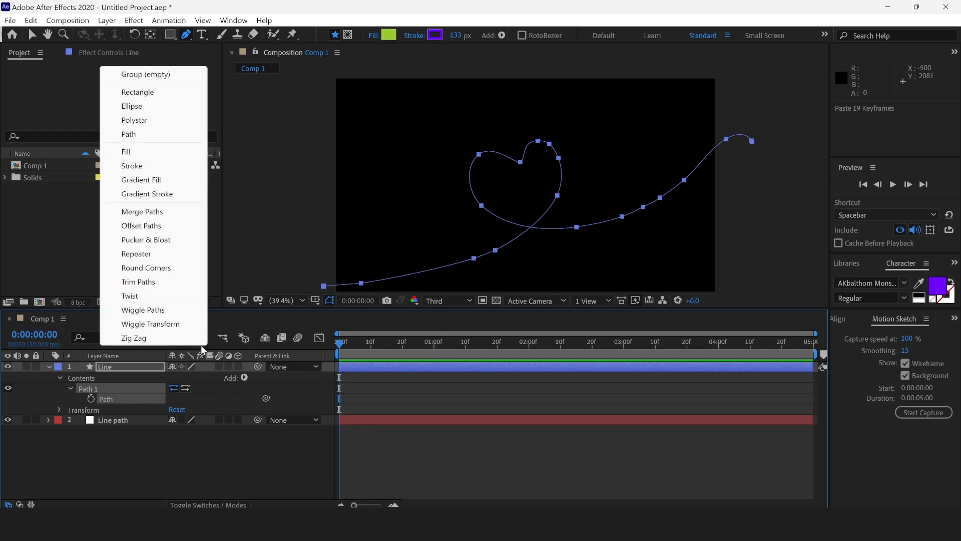
left_click(160, 166)
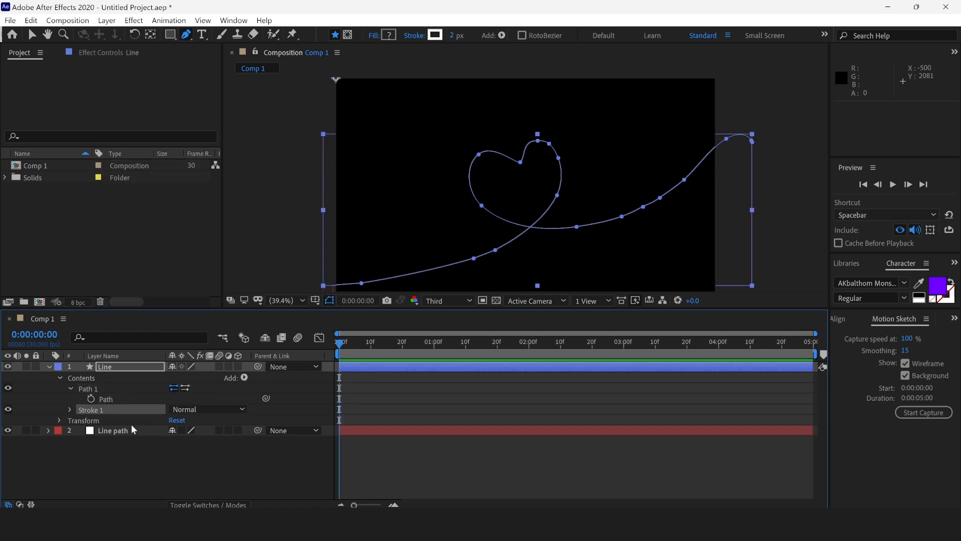
left_click(70, 410)
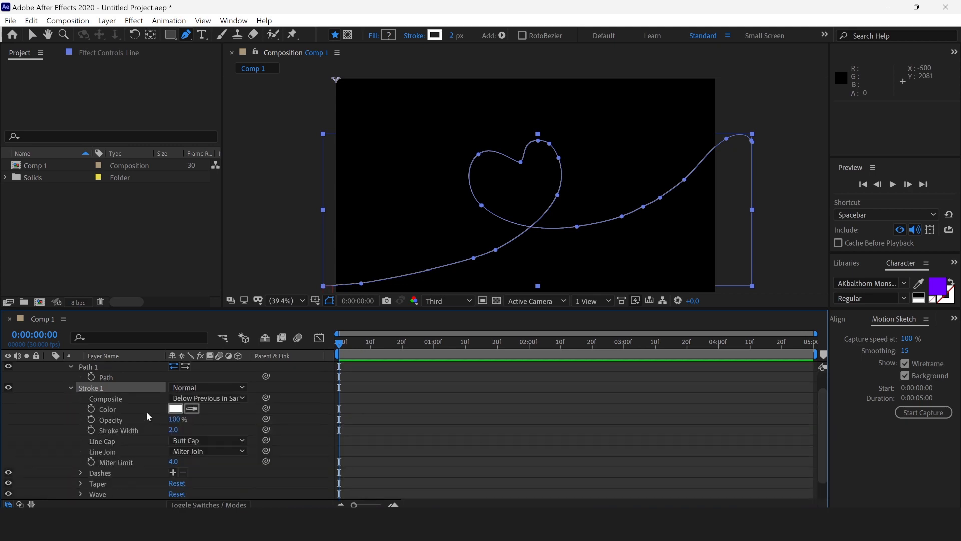
left_click_drag(174, 429, 230, 440)
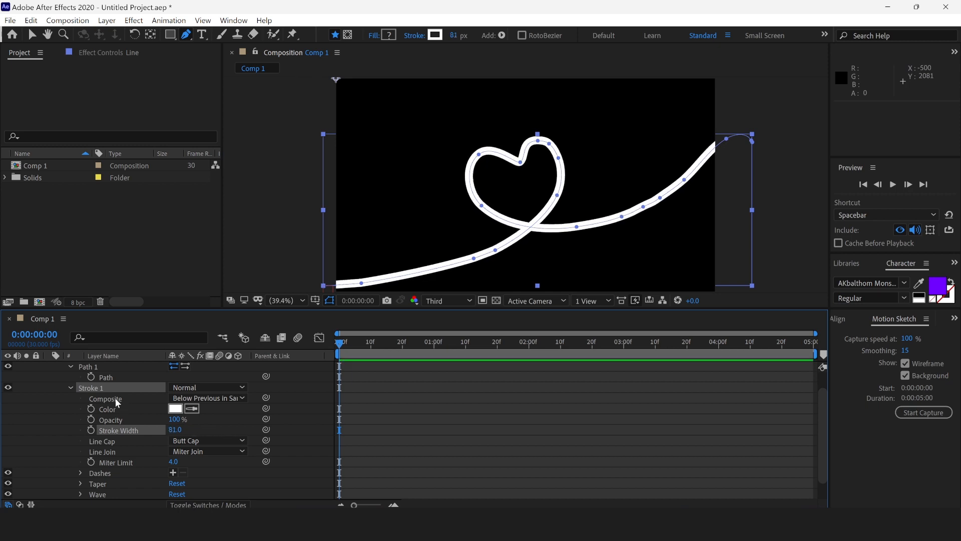
Hide the Line path null layer and enlarge the composition view slightly
scroll(115, 398, "up", 1)
left_click(49, 363)
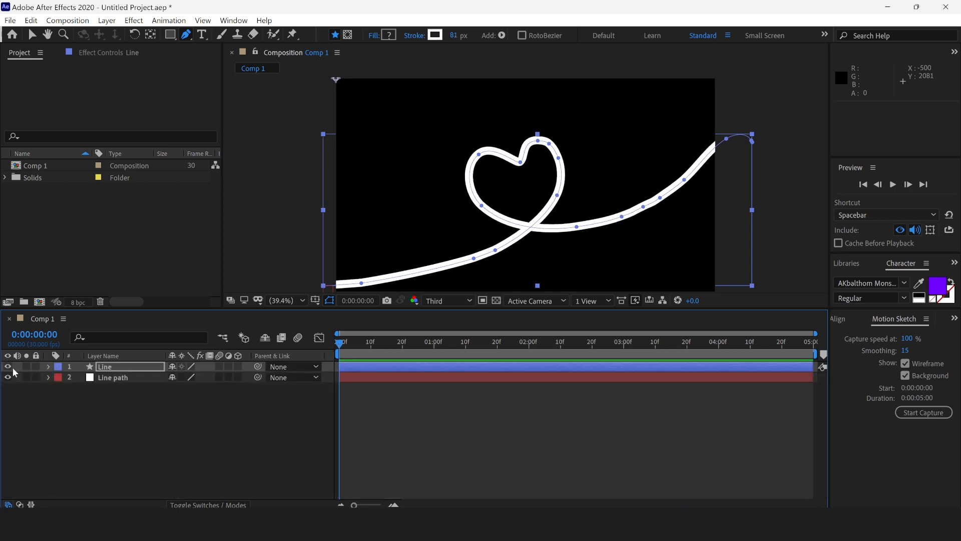
left_click(113, 368)
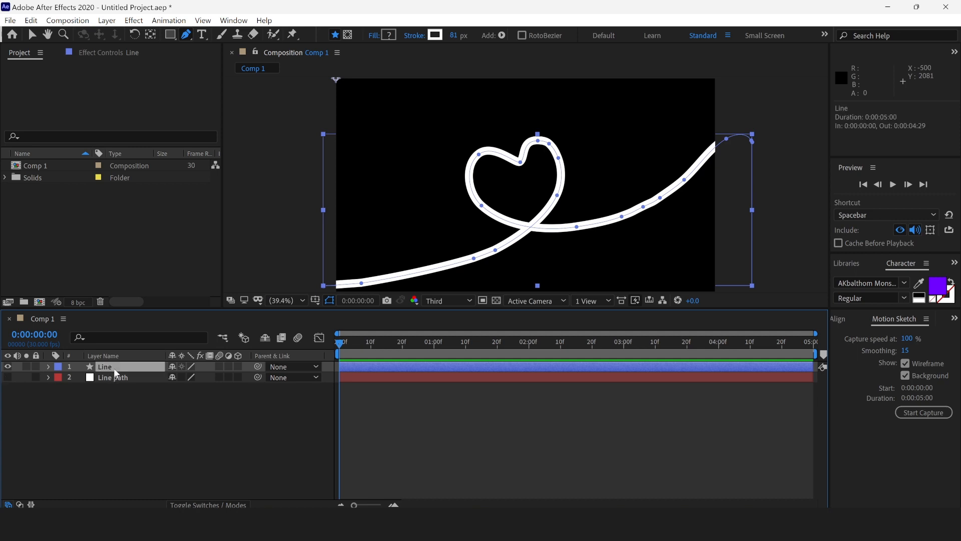
left_click_drag(203, 314, 204, 326)
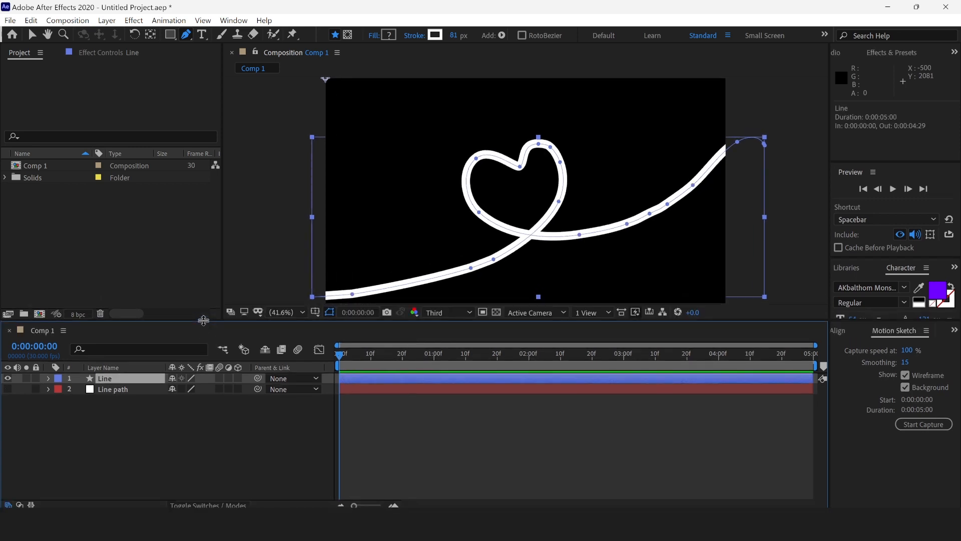
Set the Line layer's Stroke Width to 90
left_click(48, 378)
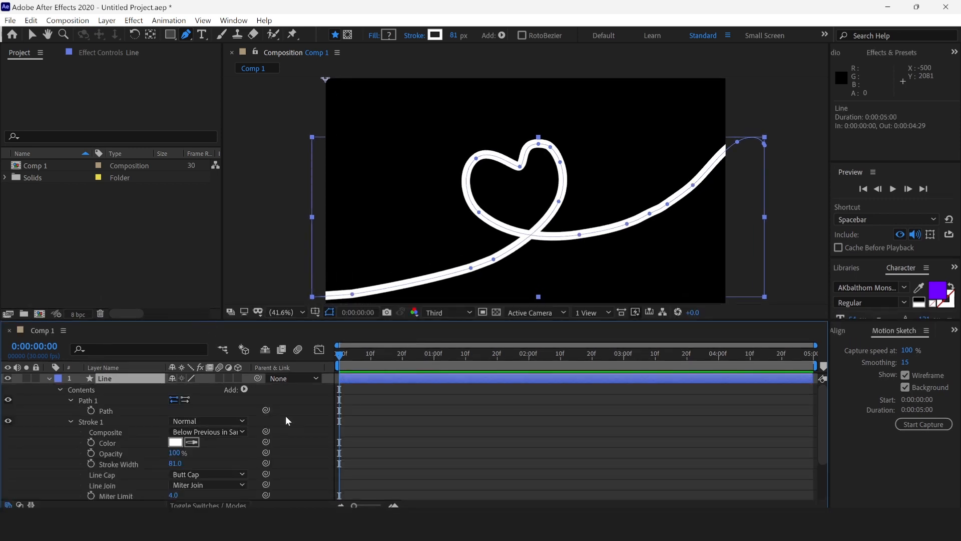
scroll(104, 428, "down", 3)
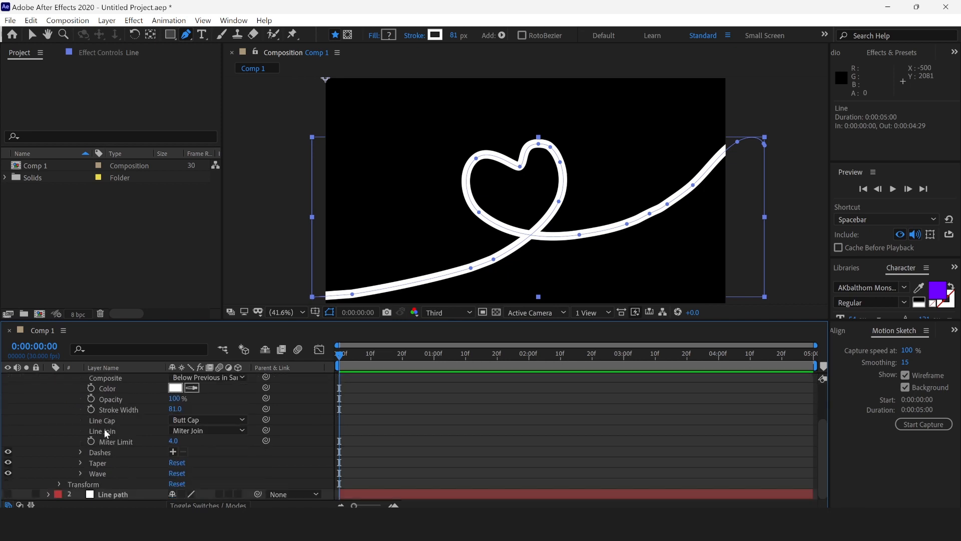
scroll(104, 429, "up", 3)
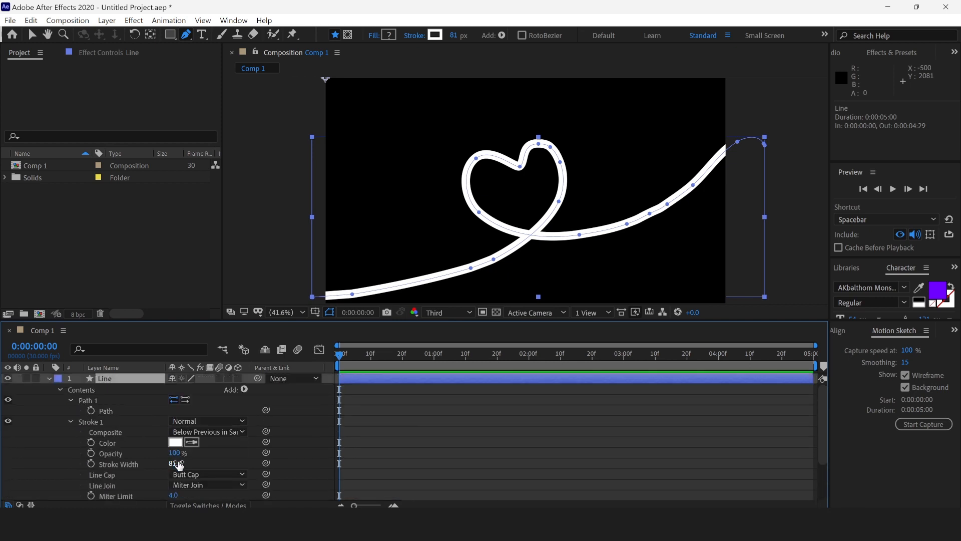
mouse_move(175, 463)
left_mouse_down()
mouse_move(200, 469)
mouse_move(187, 469)
left_mouse_up()
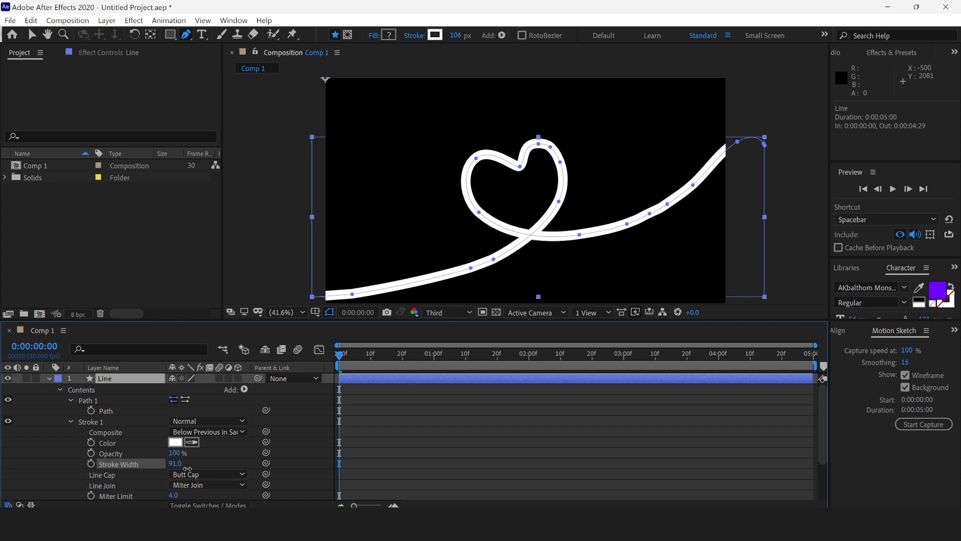
Set the stroke's Taper Start Length to 100% and switch to the Selection tool
scroll(206, 462, "down", 3)
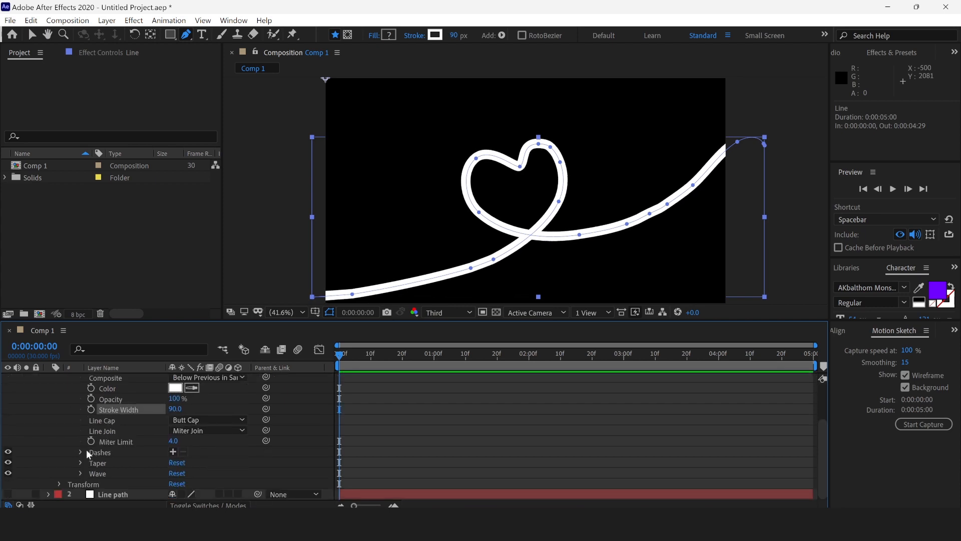
left_click(80, 462)
scroll(167, 463, "down", 2)
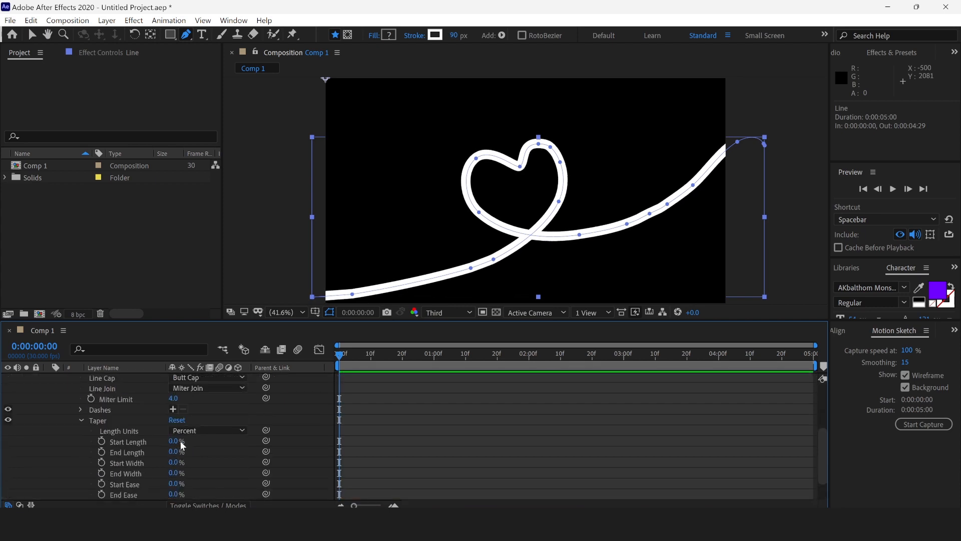
left_click_drag(173, 443, 328, 431)
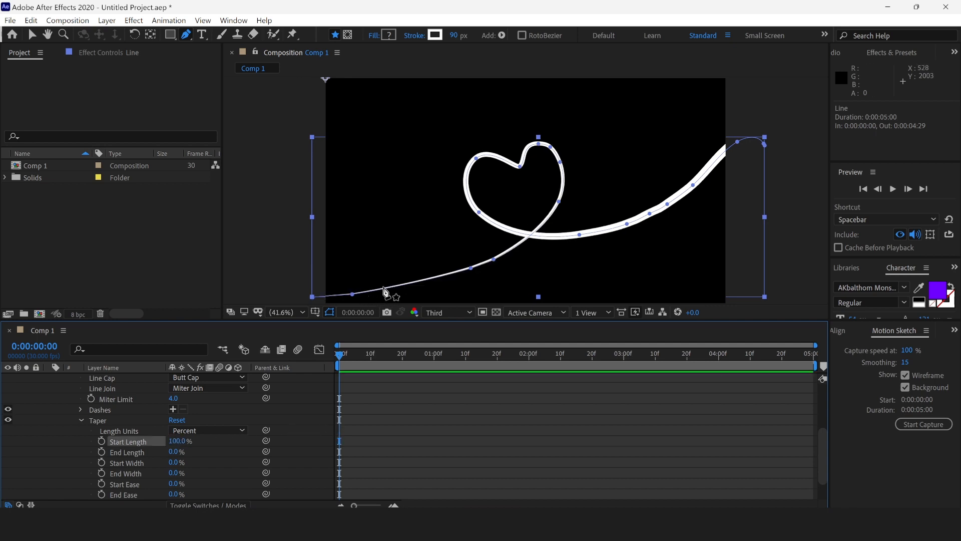
left_click(32, 33)
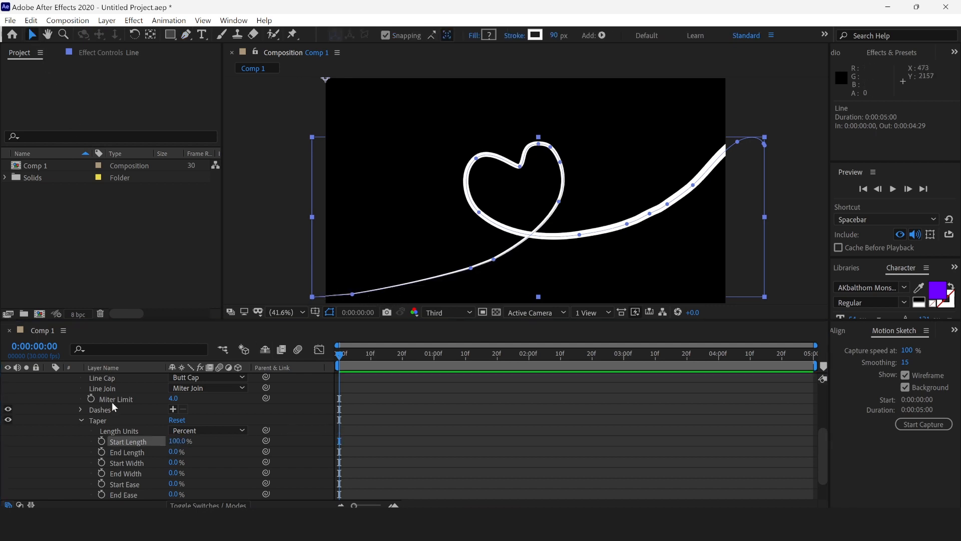
left_click(82, 421)
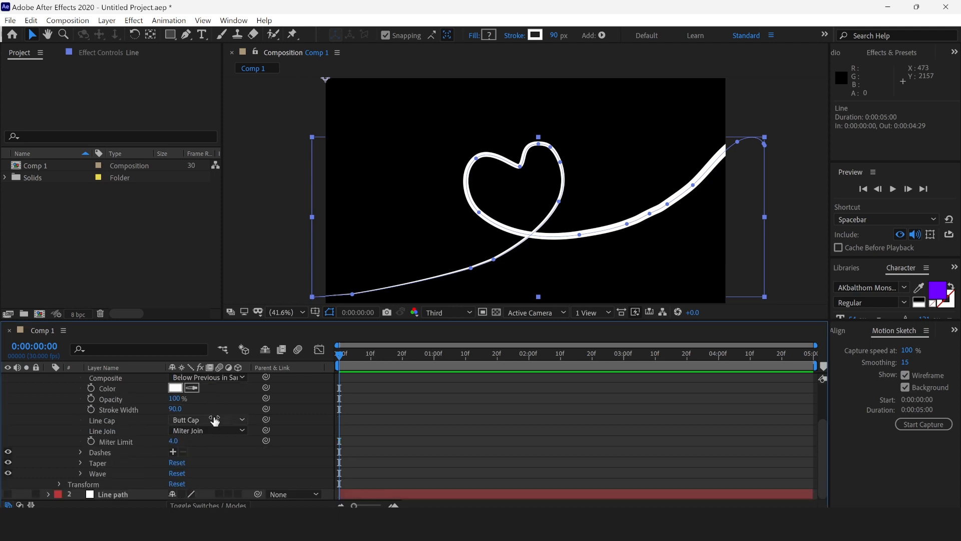
Move the Line layer to about -648.7, 93.7 to bring its thick end into frame, and set the stroke's Line Cap to Round Cap
left_click(211, 421)
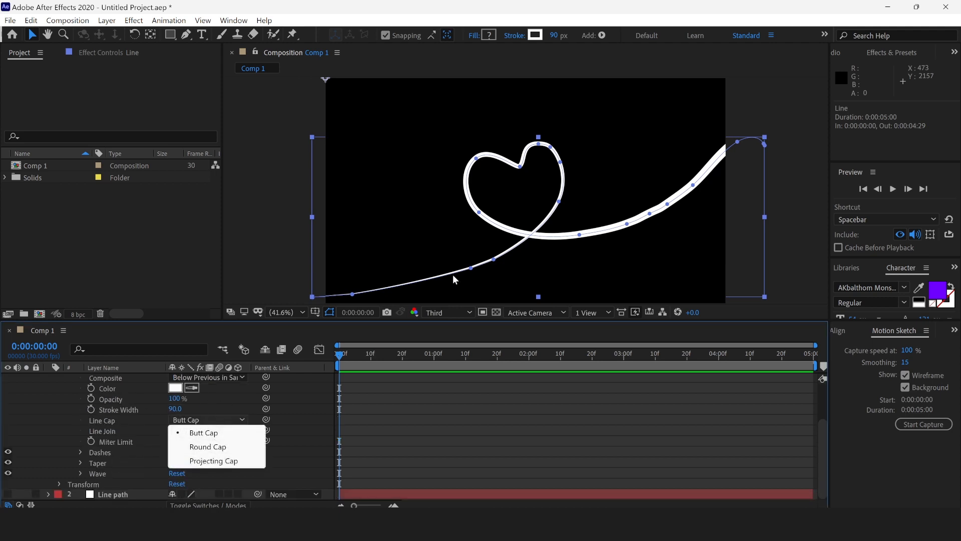
left_click(731, 166)
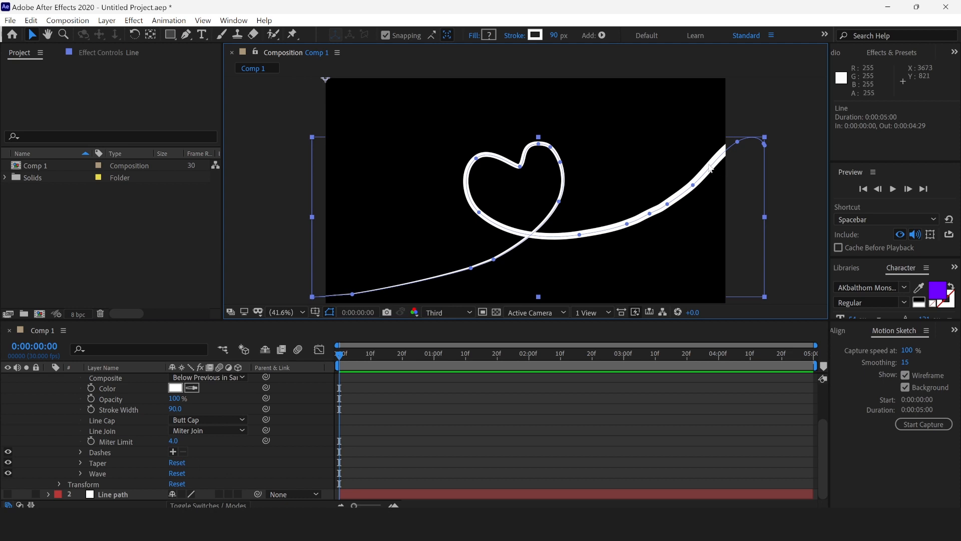
left_click_drag(702, 165, 635, 174)
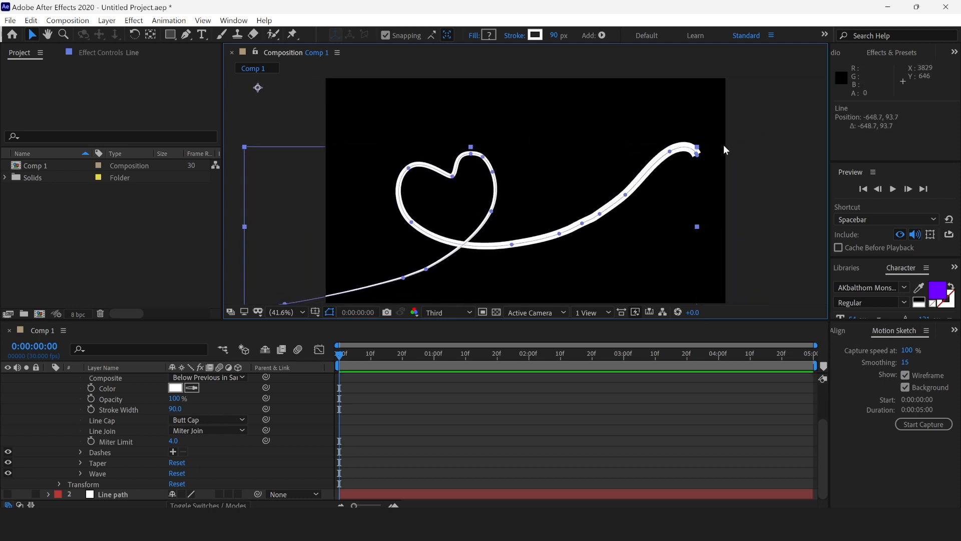
left_click(791, 164)
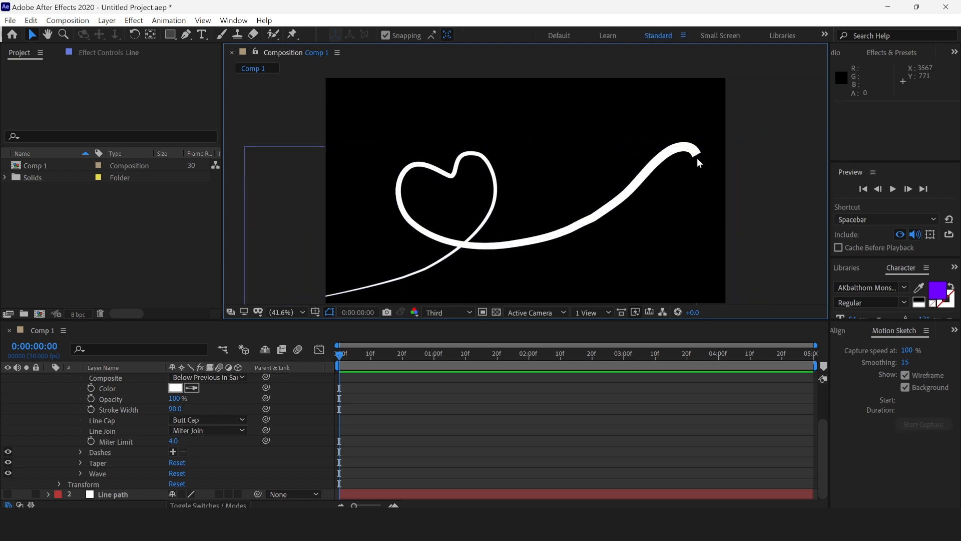
left_click(206, 420)
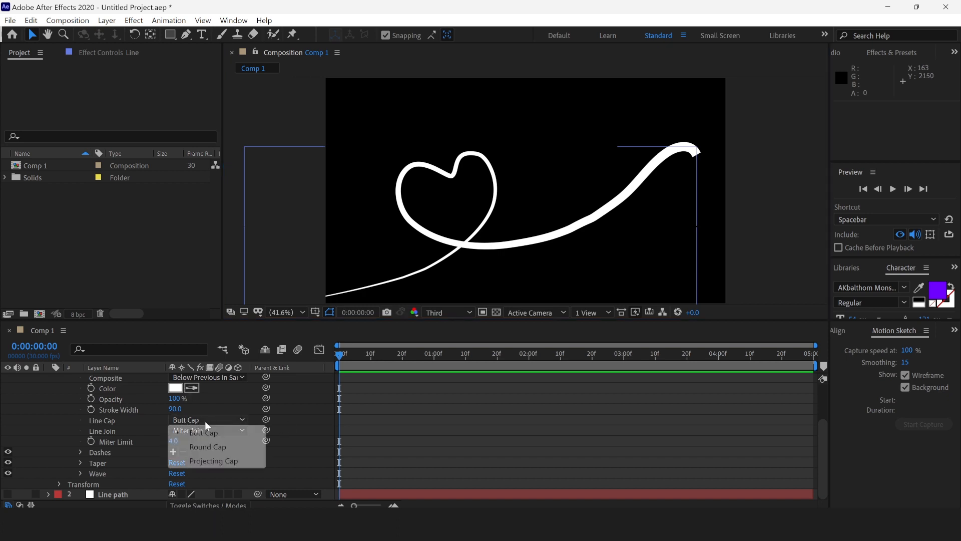
left_click(208, 446)
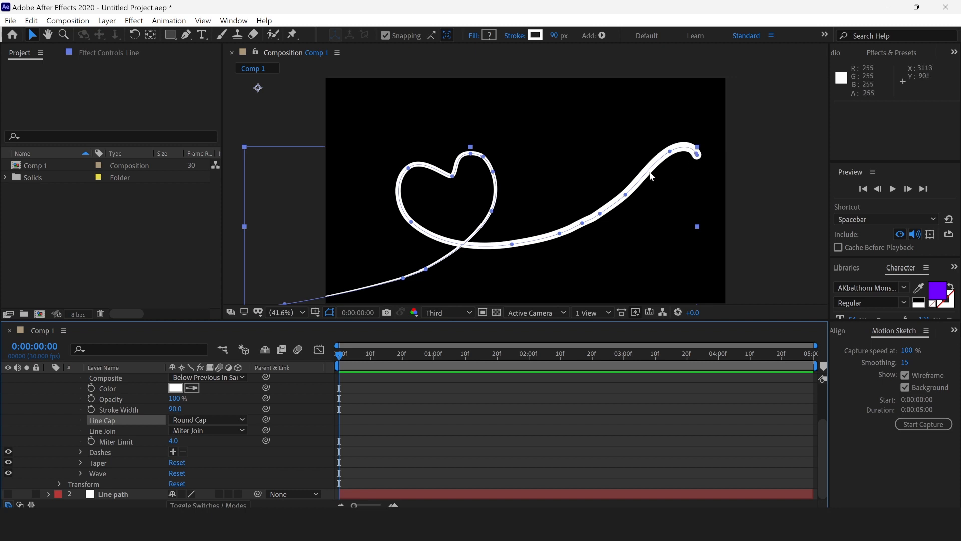
left_click(696, 155)
left_click_drag(697, 155, 650, 173)
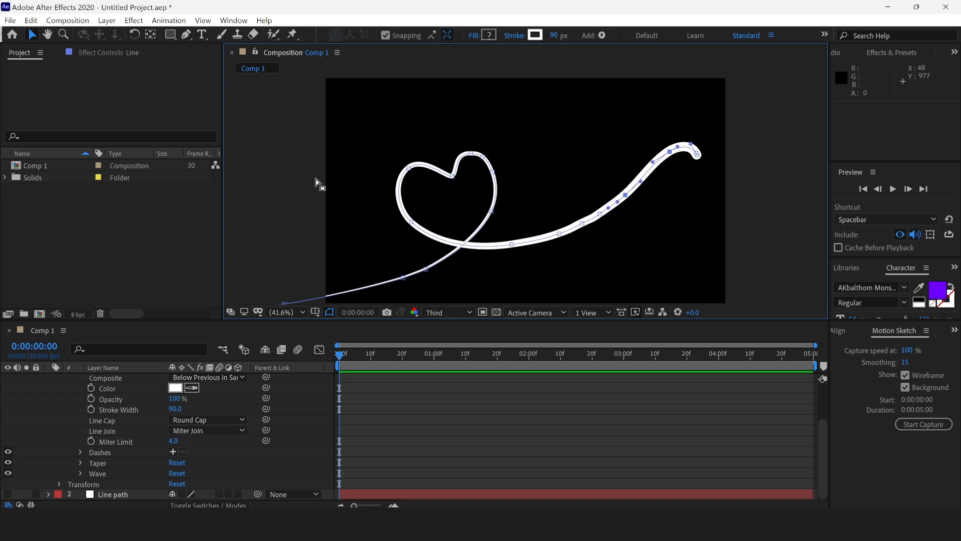
left_click(260, 172)
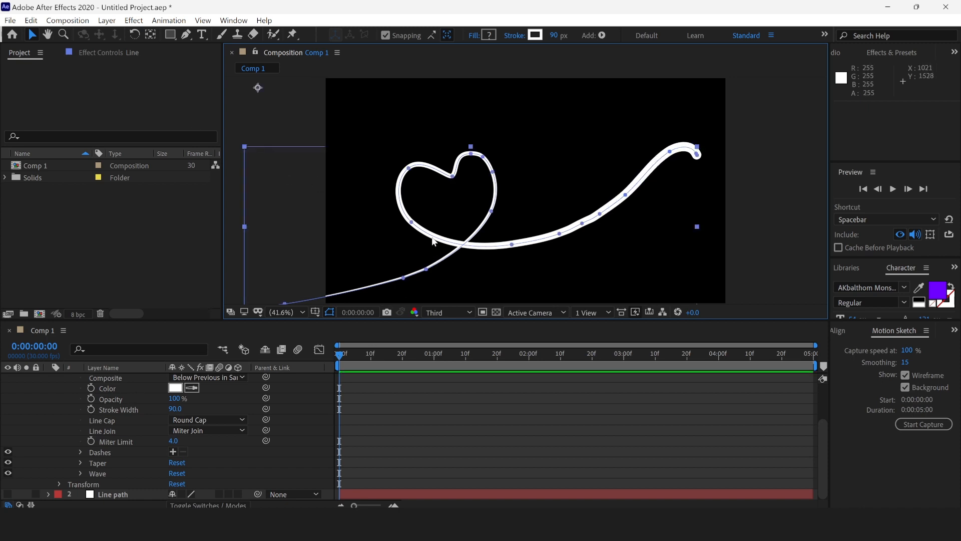
Move the whole Line layer up and across to position about -122.5, -100.9
left_click_drag(433, 240, 435, 239)
left_click_drag(432, 237, 432, 239)
scroll(125, 416, "up", 3)
left_click(115, 377)
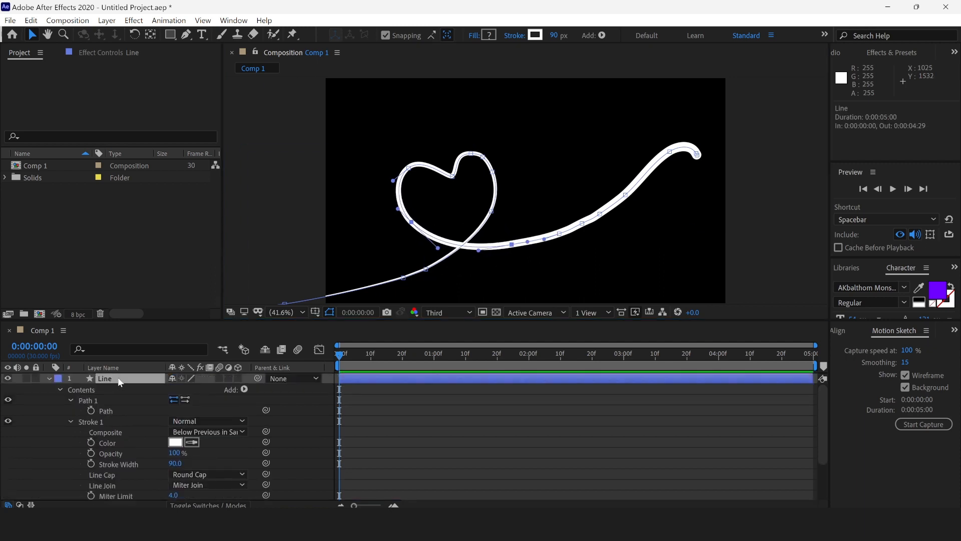
left_click_drag(286, 160, 338, 145)
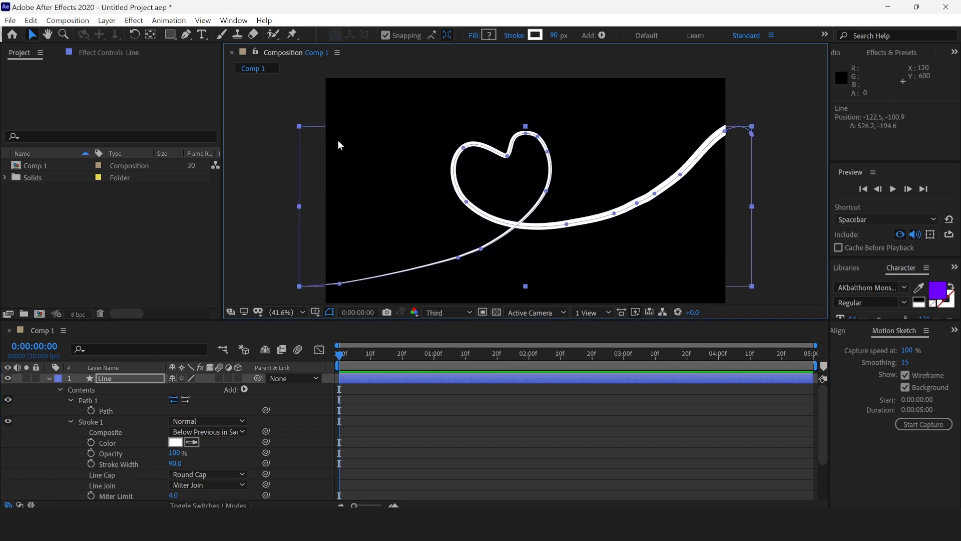
Move the path point near the line's thin starting end to about -38, 838 and reselect the whole line
left_click(525, 135)
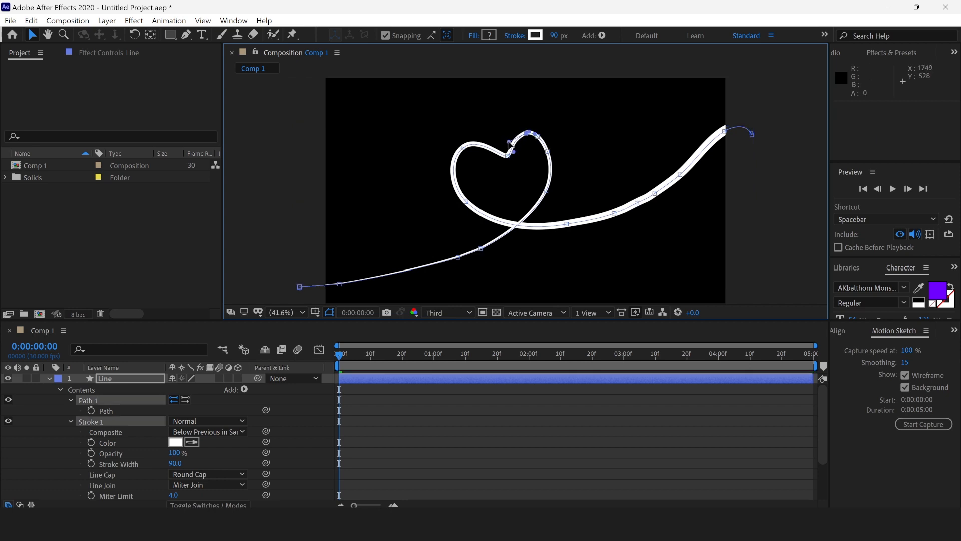
left_click(340, 284)
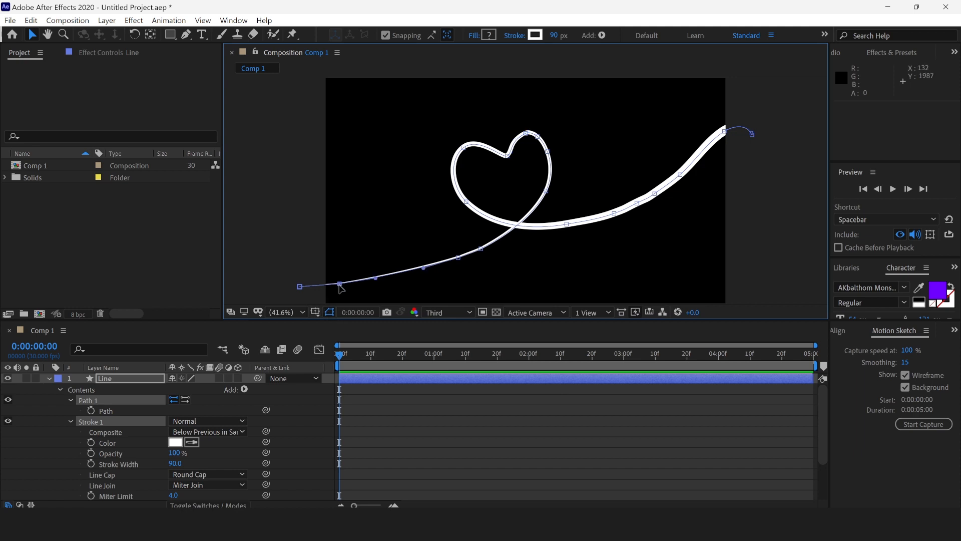
left_click_drag(340, 284, 396, 279)
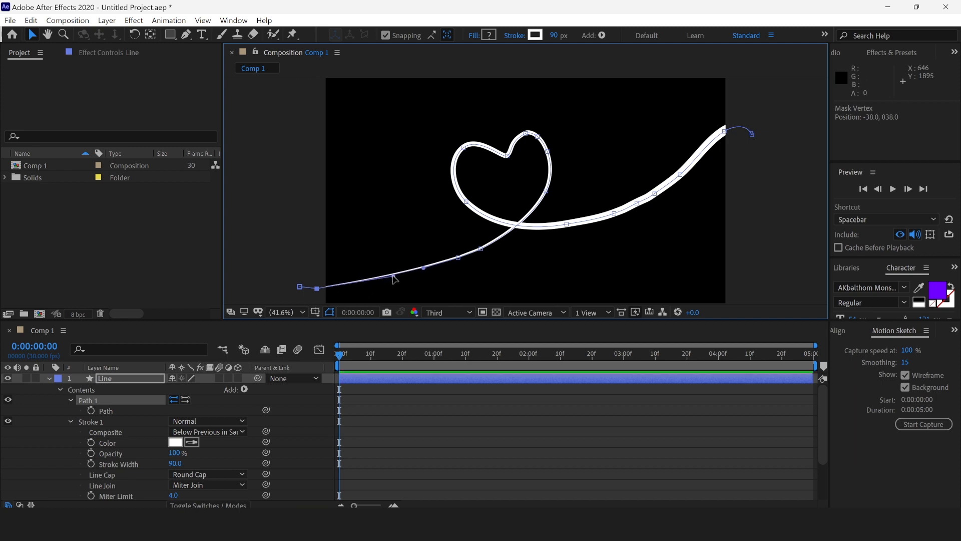
left_click(796, 190)
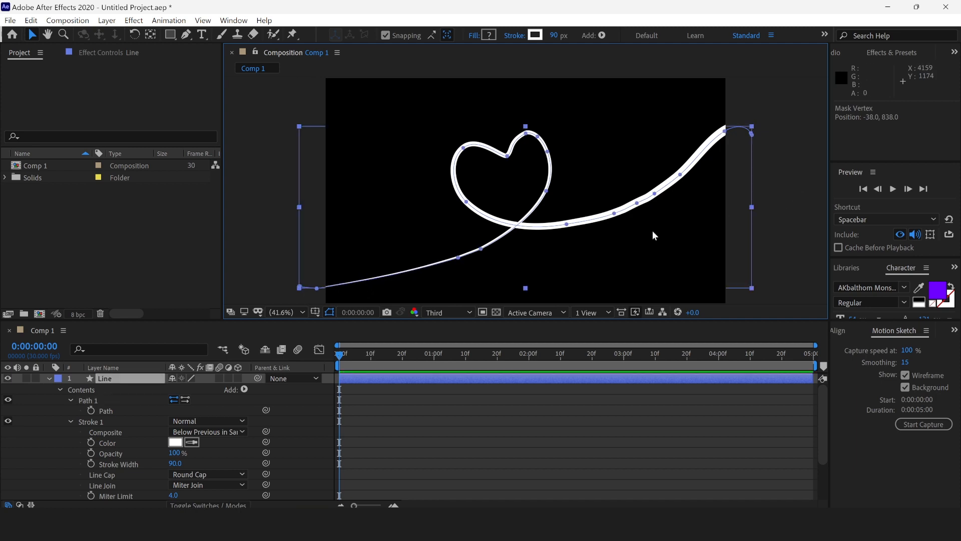
Collapse the Line layer's stroke and contents, add Trim Paths to the layer and expand its properties
left_click(72, 421)
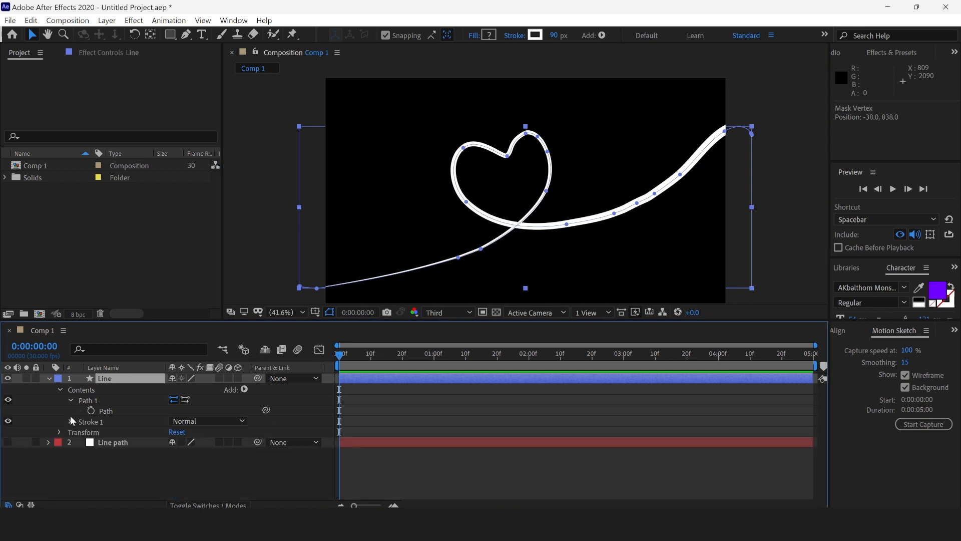
left_click(61, 391)
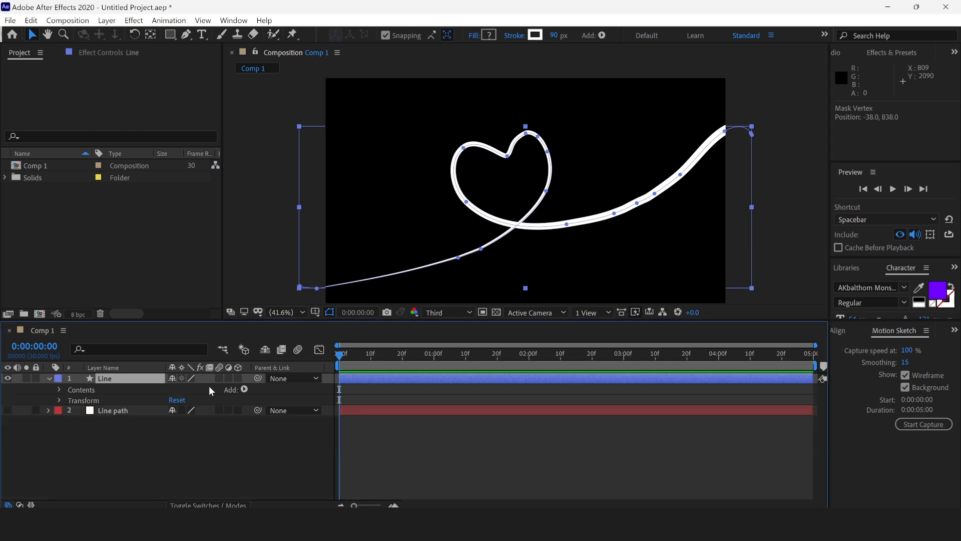
left_click(244, 390)
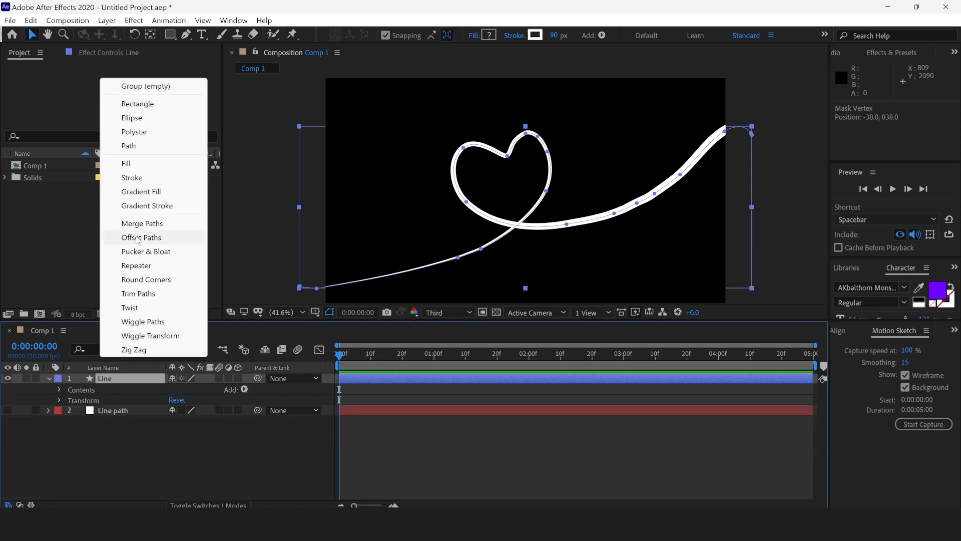
left_click(138, 294)
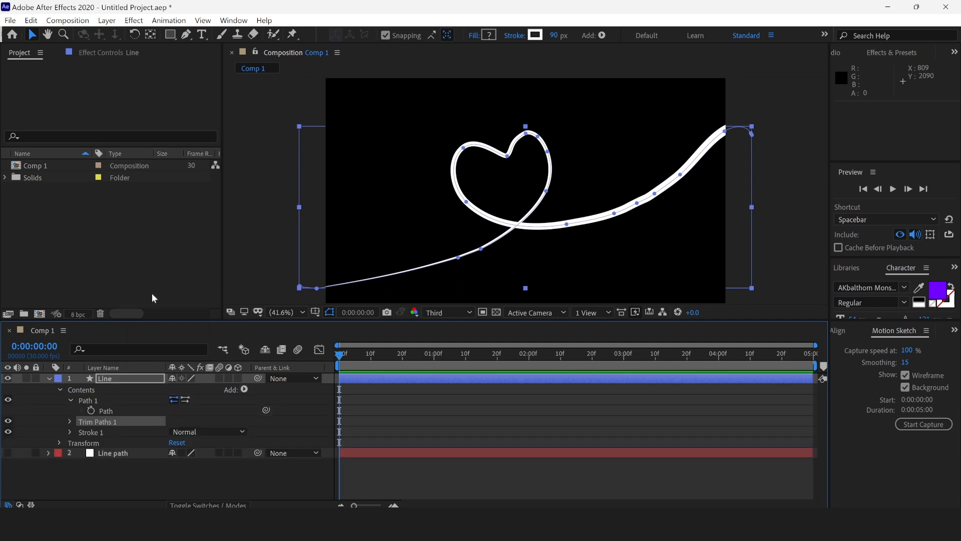
left_click(70, 423)
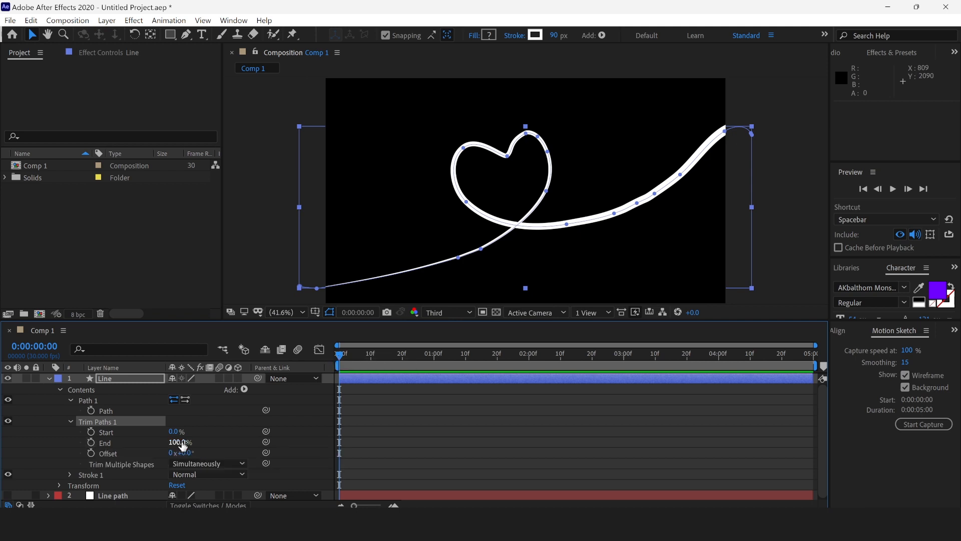
Keyframe the Trim Paths End at 0% at 0:00:00:00 and 100% at 0:00:02:00
left_click(91, 442)
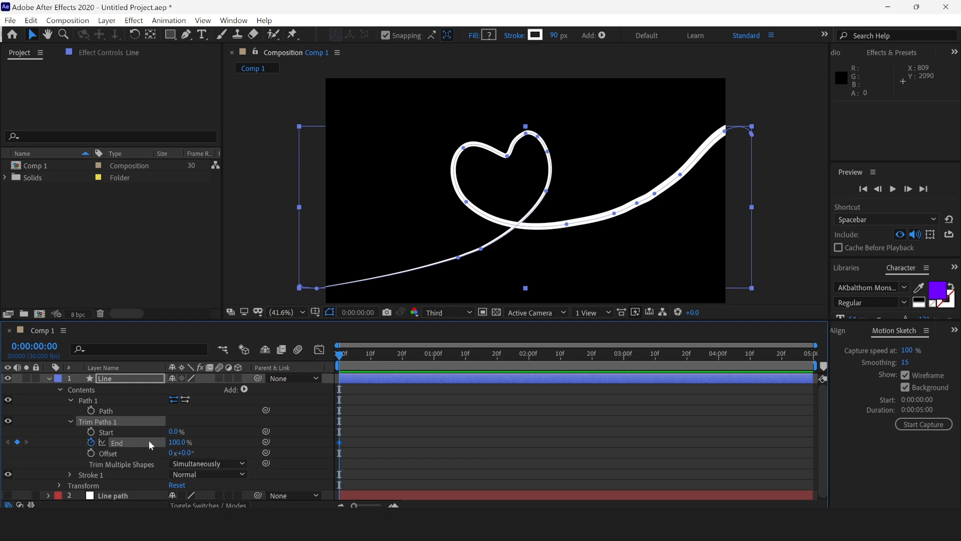
left_click(176, 442)
type("0")
key("Return")
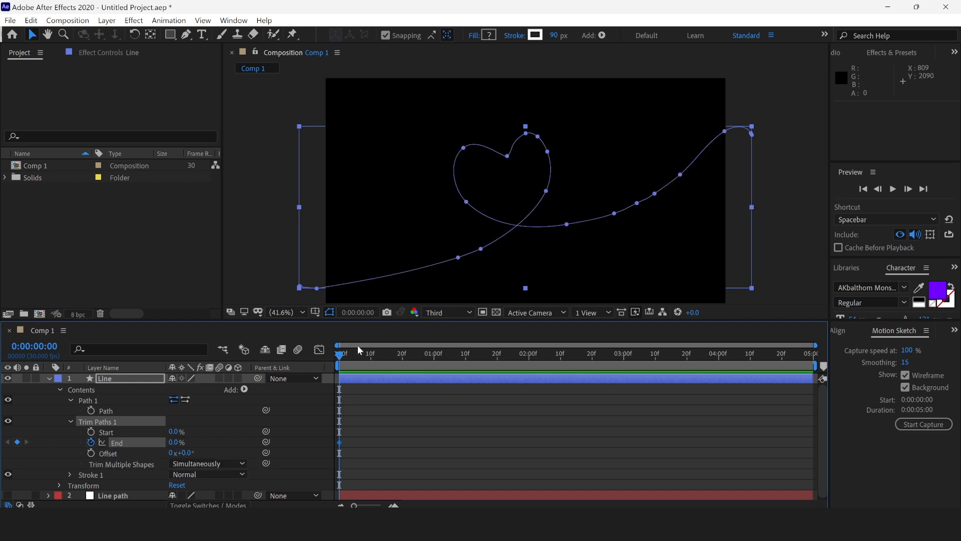
left_click_drag(362, 364, 532, 359)
left_click(174, 443)
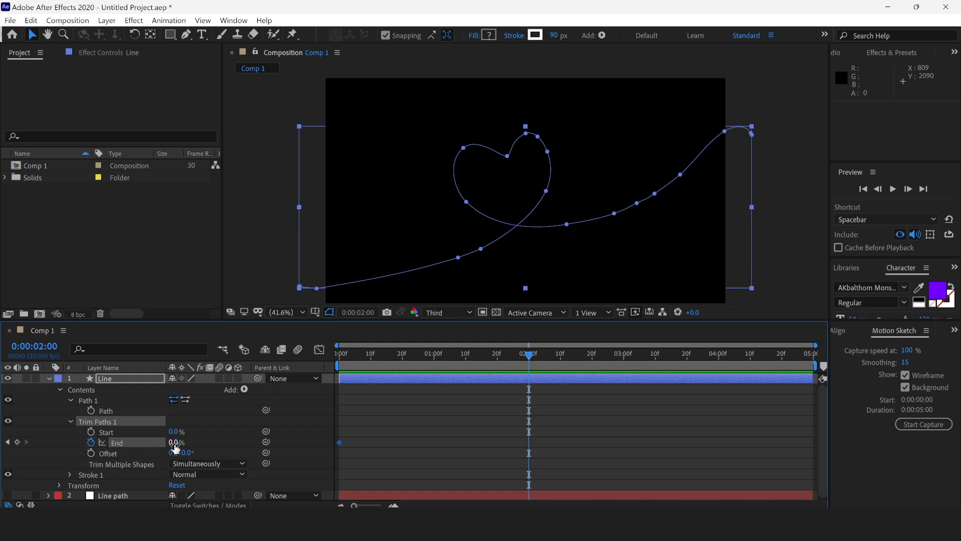
type("100")
key("Return")
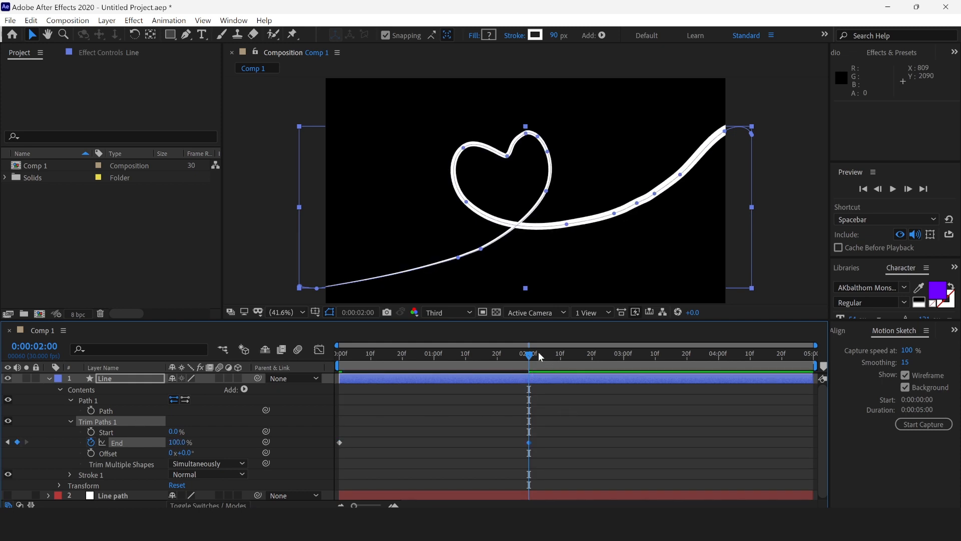
Keyframe the Trim Paths Start at 0% at 0:00:00:12 and 100% at 0:00:02:12
mouse_move(531, 356)
left_mouse_down()
mouse_move(307, 368)
mouse_move(595, 345)
mouse_move(321, 368)
left_mouse_up()
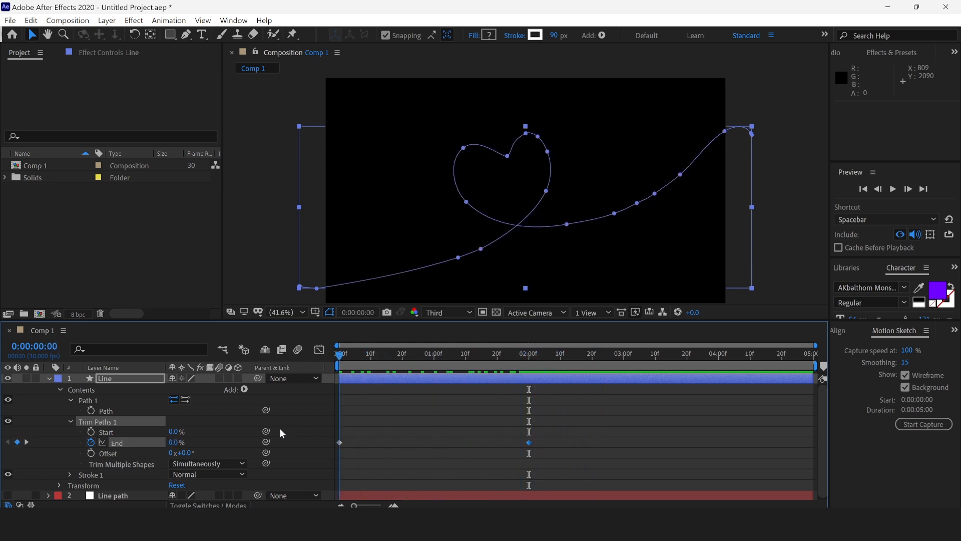
left_click(91, 432)
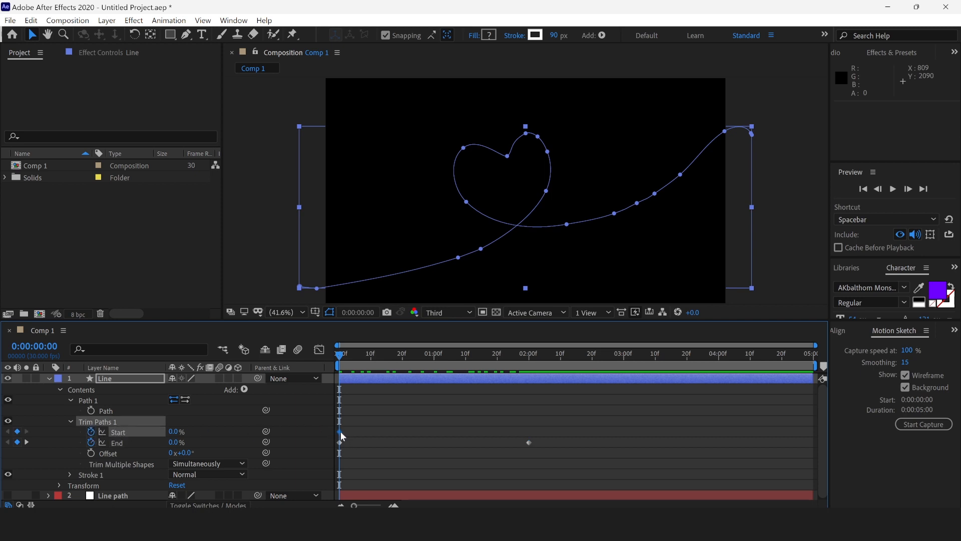
left_click_drag(340, 433, 380, 435)
left_click_drag(342, 358, 568, 367)
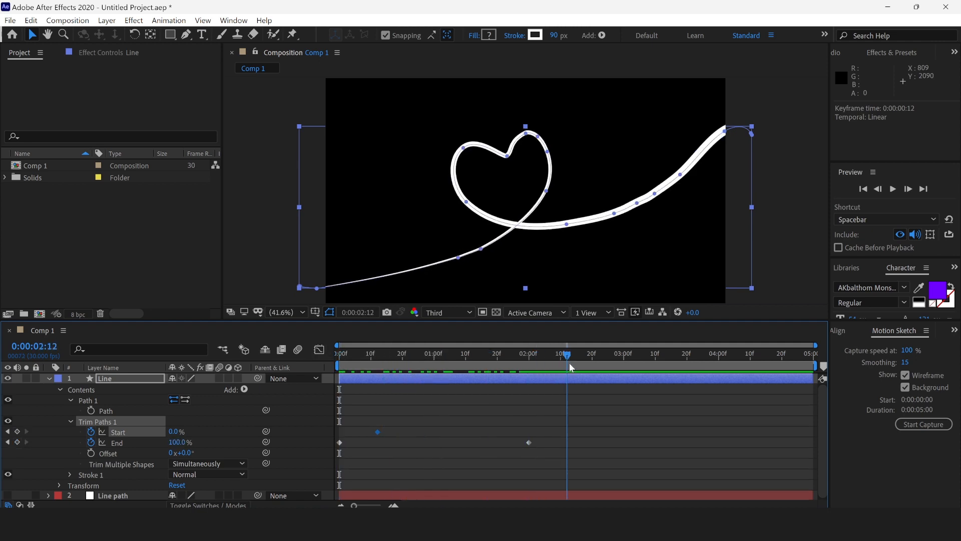
left_click_drag(184, 430, 280, 429)
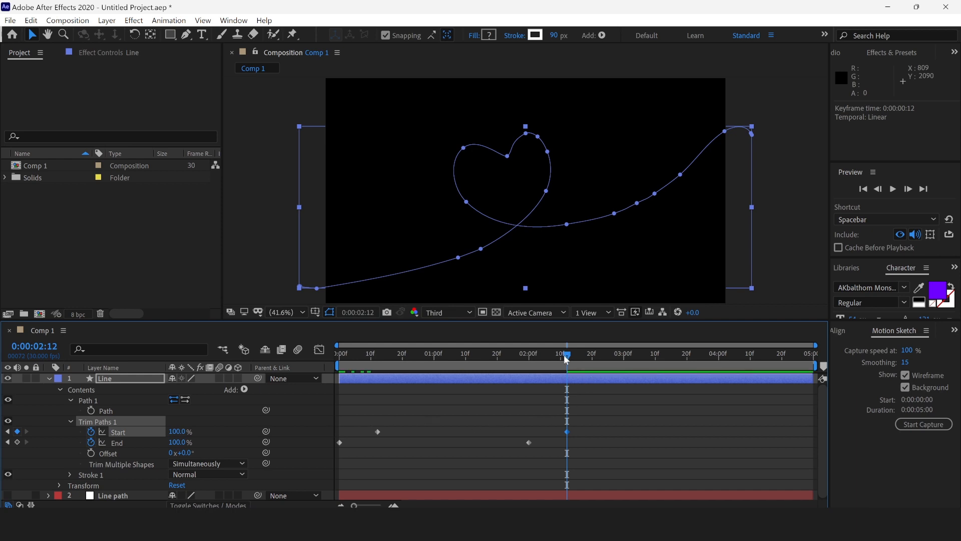
Preview the trimmed line animation from the start of the composition
left_click_drag(566, 358, 232, 411)
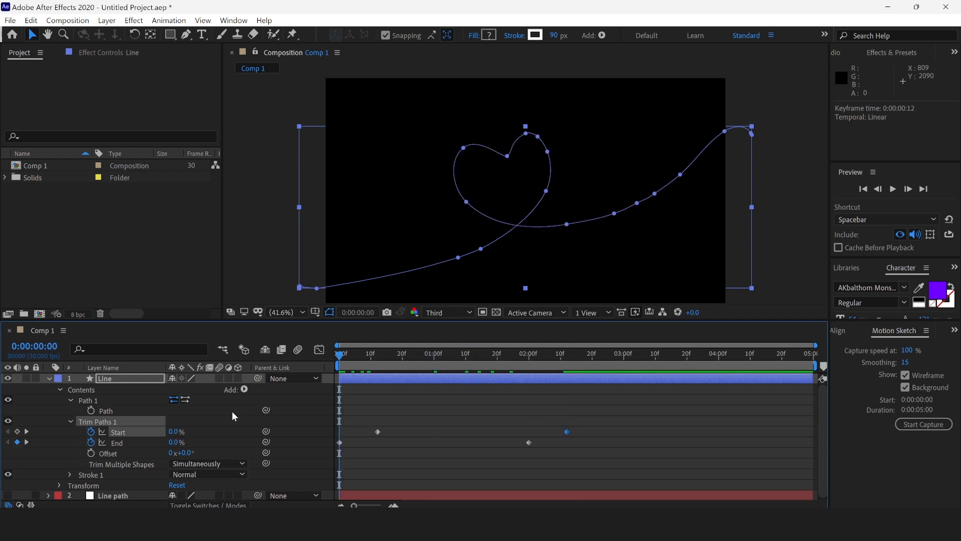
key("space")
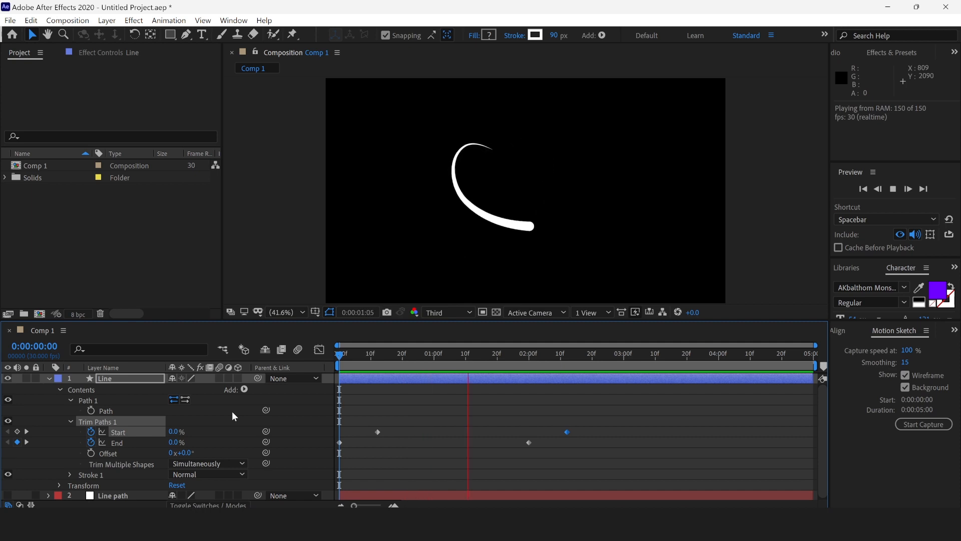
key("space")
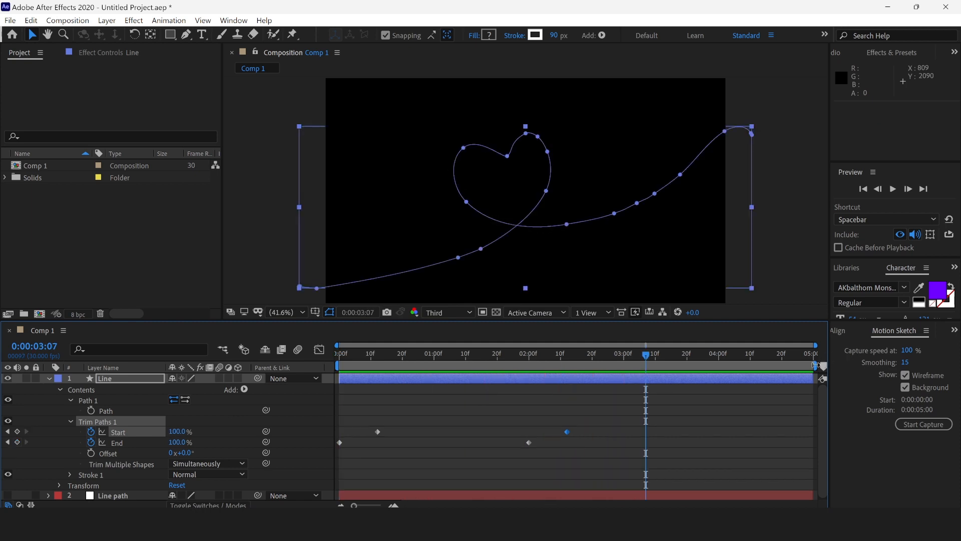
End the work area at 0:00:02:19, fit the timeline view to that range and preview the animation
left_click_drag(815, 366, 594, 389)
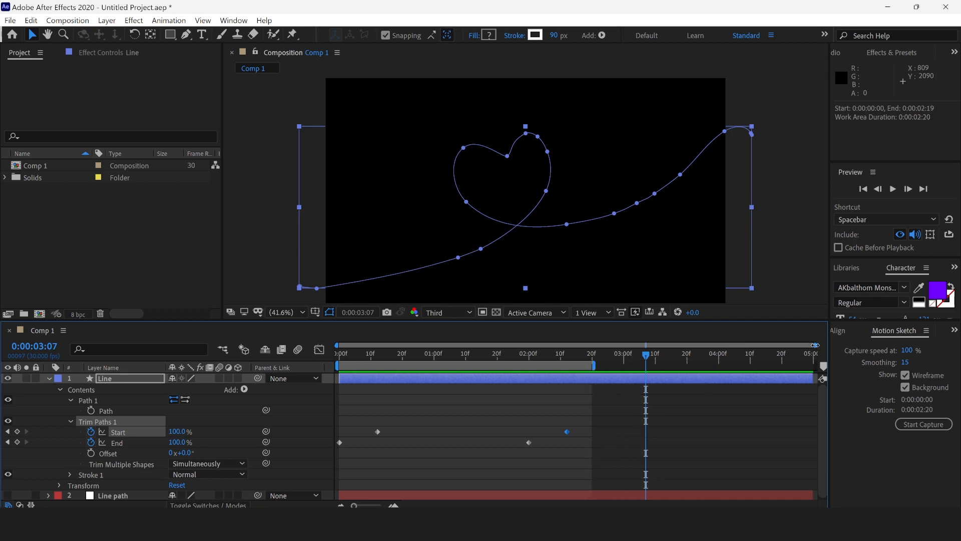
left_click_drag(815, 345, 594, 345)
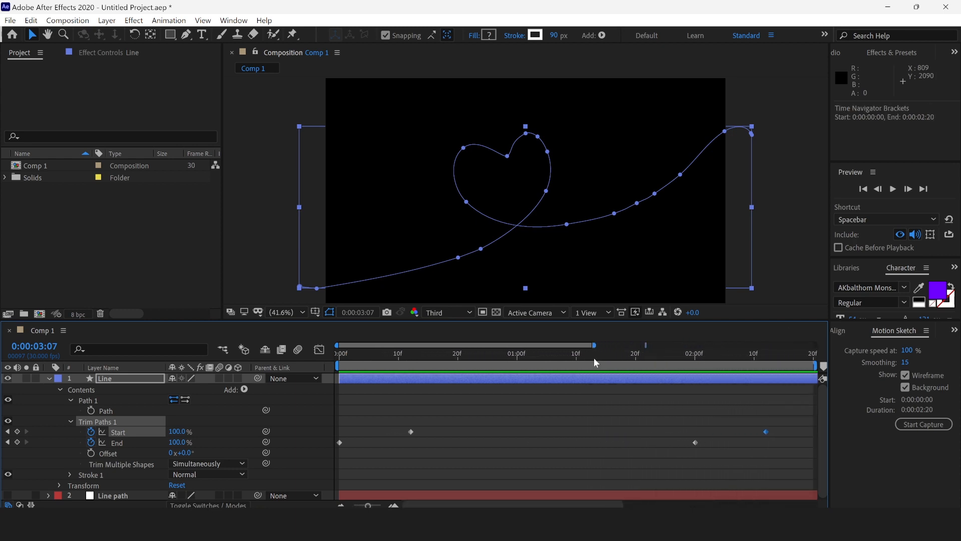
left_click_drag(352, 346, 339, 351)
key("space")
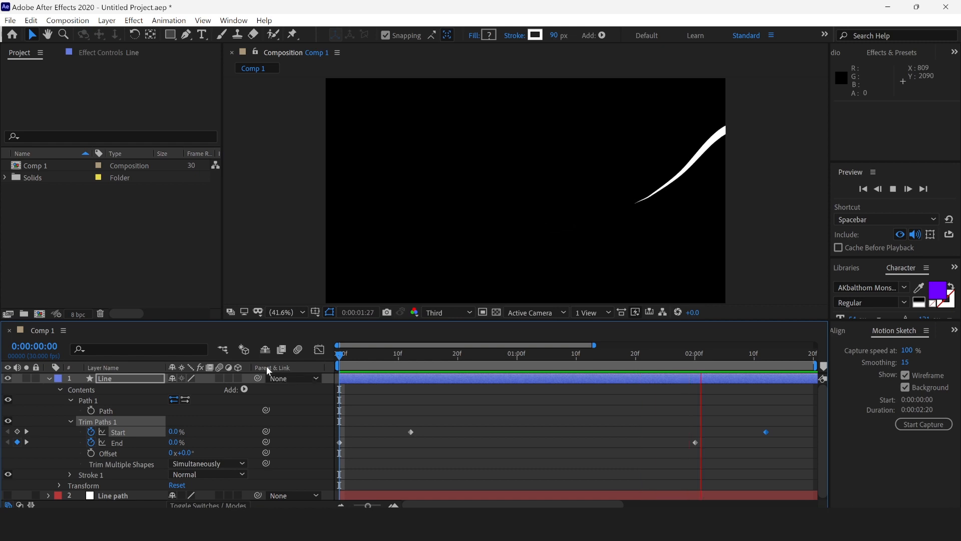
key("space")
Apply Easy Ease to all the Trim Paths Start and End keyframes and preview the motion
left_click_drag(794, 401, 338, 454)
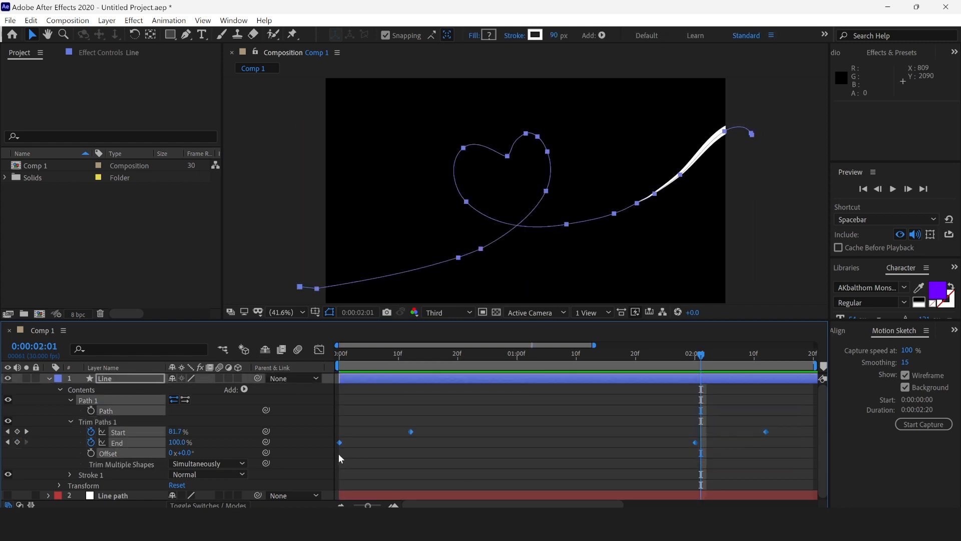
right_click(341, 443)
mouse_move(395, 435)
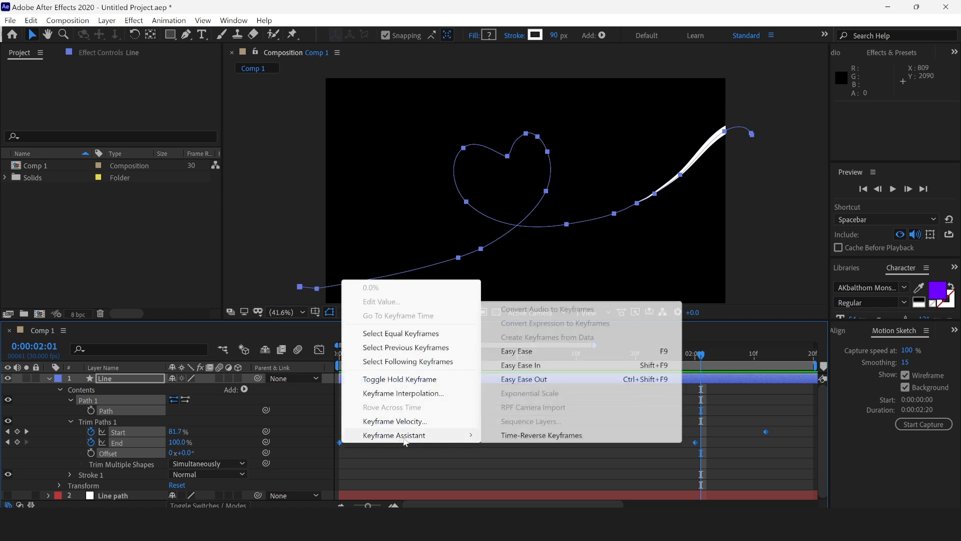
left_click(540, 352)
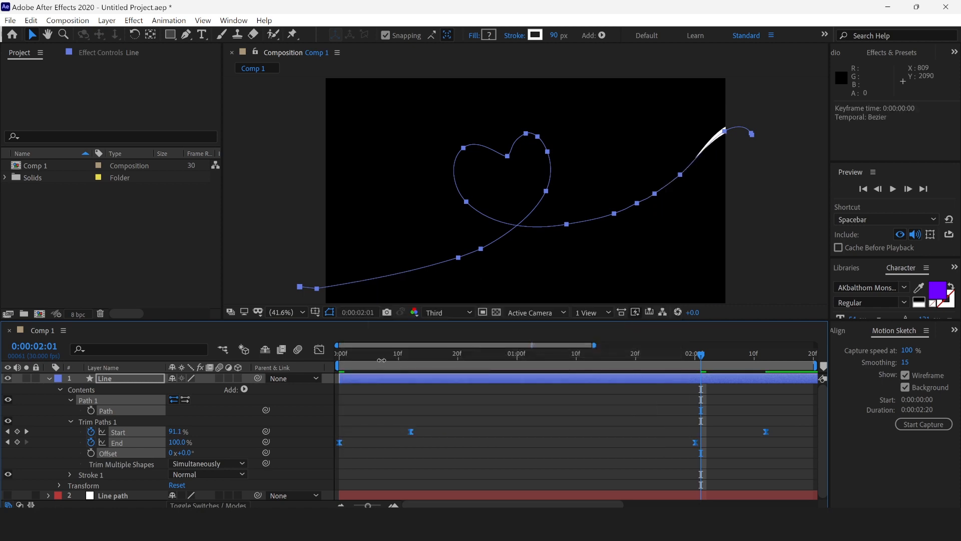
key("space")
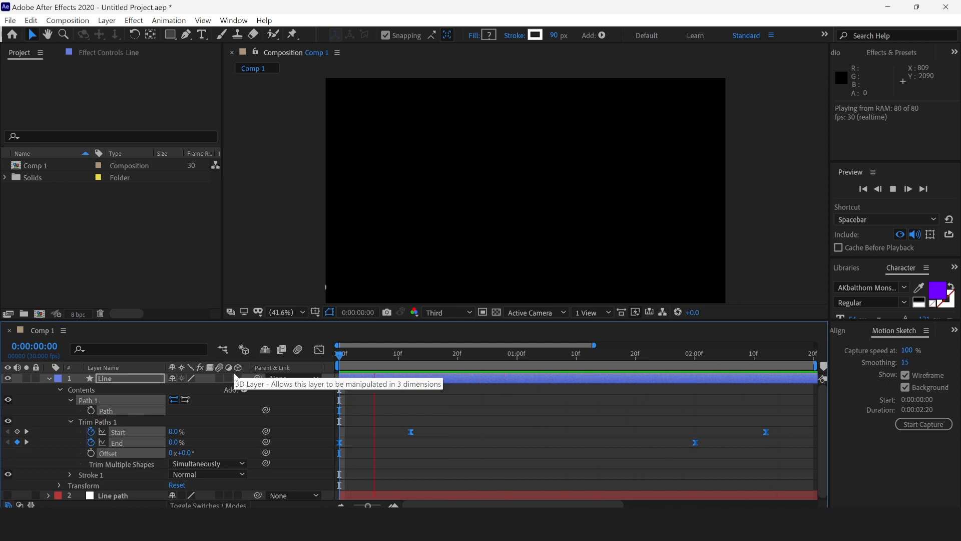
key("space")
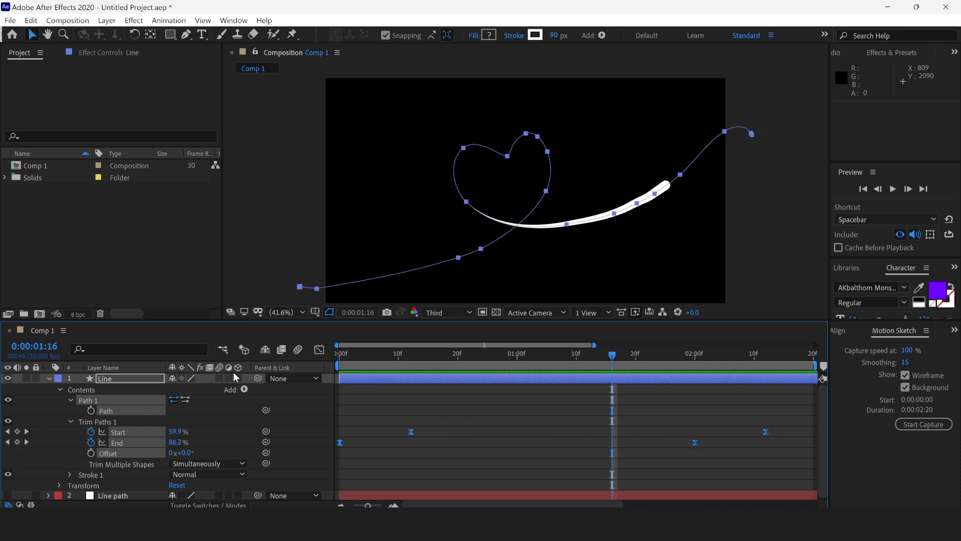
Collapse the Line layer and increase its stroke width to 198 px
left_click(401, 379)
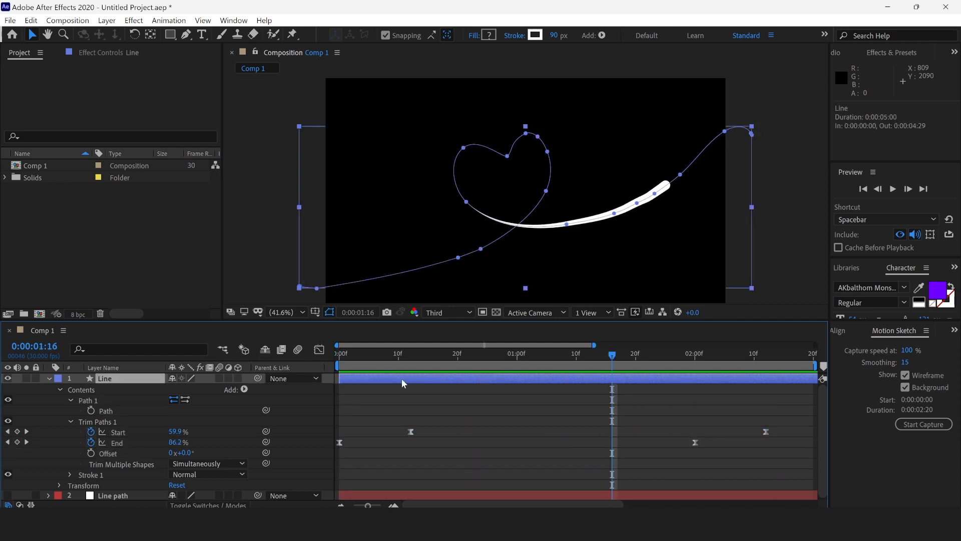
left_click(49, 379)
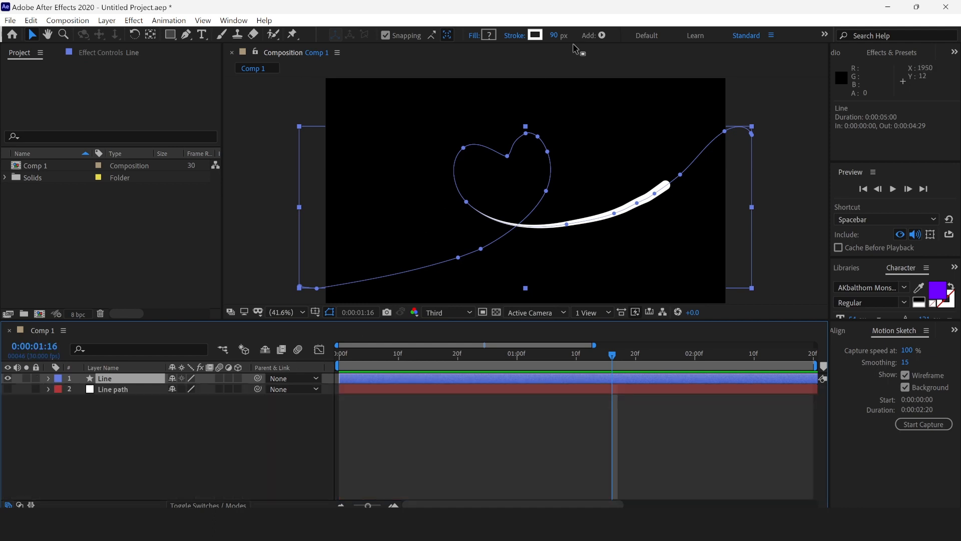
mouse_move(555, 36)
left_mouse_down()
mouse_move(654, 54)
mouse_move(641, 58)
left_mouse_up()
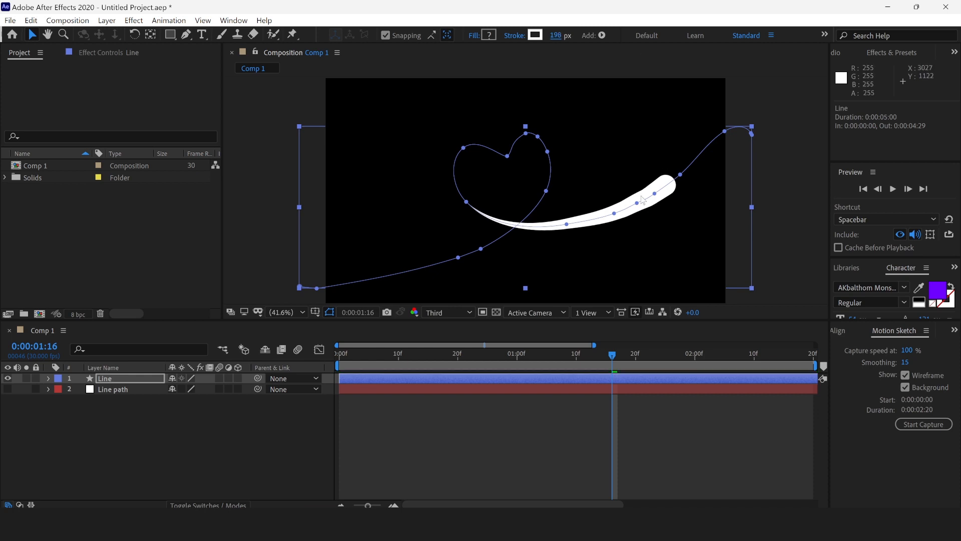
Delete the surplus vertices along the Line path's lower curve beyond the heart and reposition the remaining vertex to smooth the bend
left_click(654, 197)
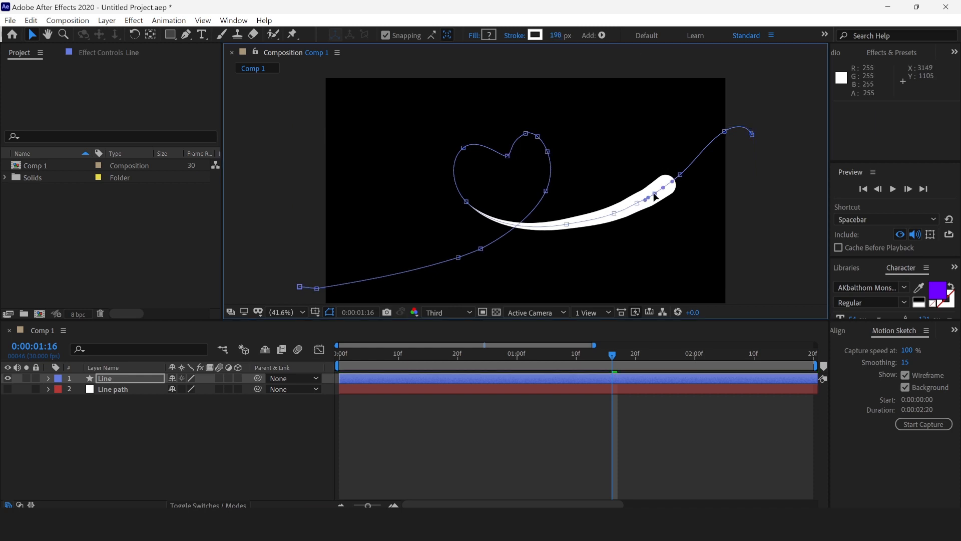
left_click_drag(654, 194, 662, 188)
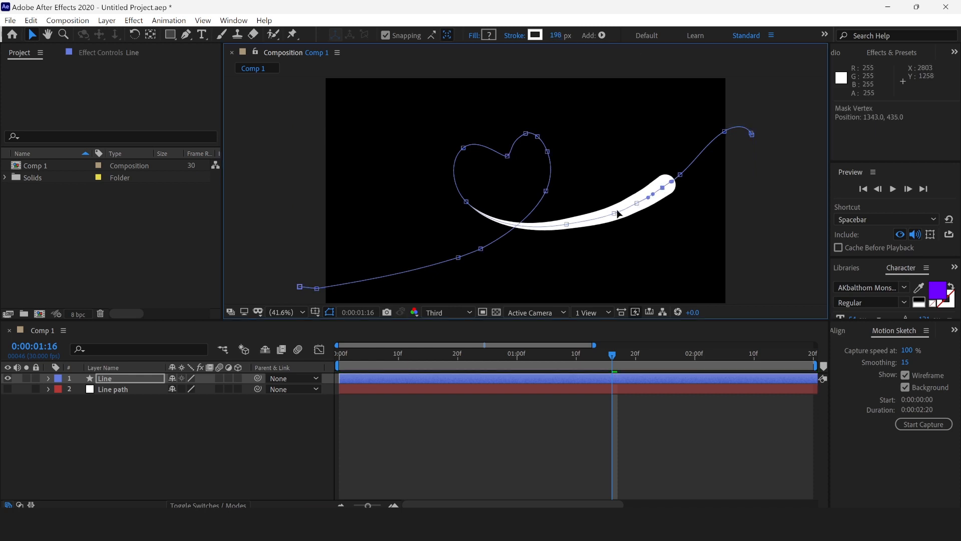
left_click(613, 216)
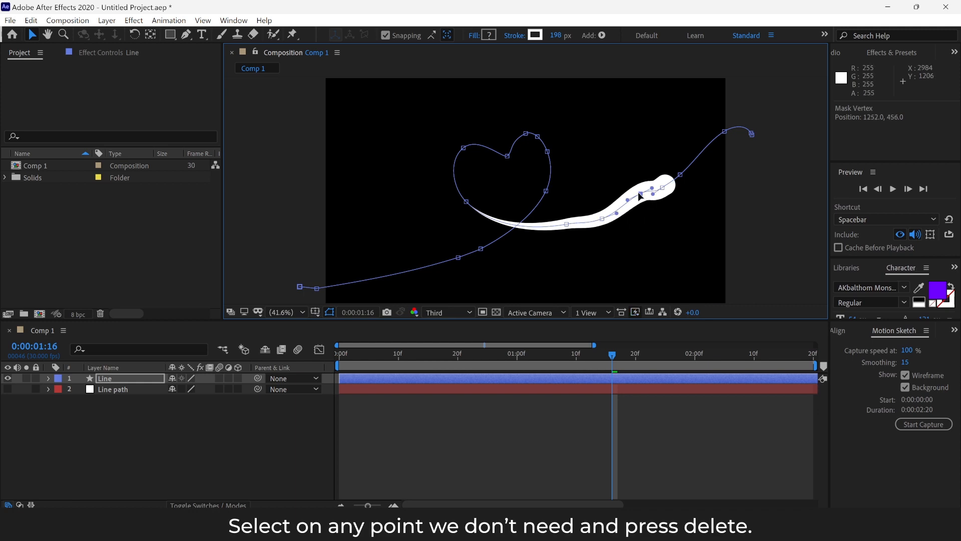
left_click_drag(641, 196, 643, 208)
key("Delete")
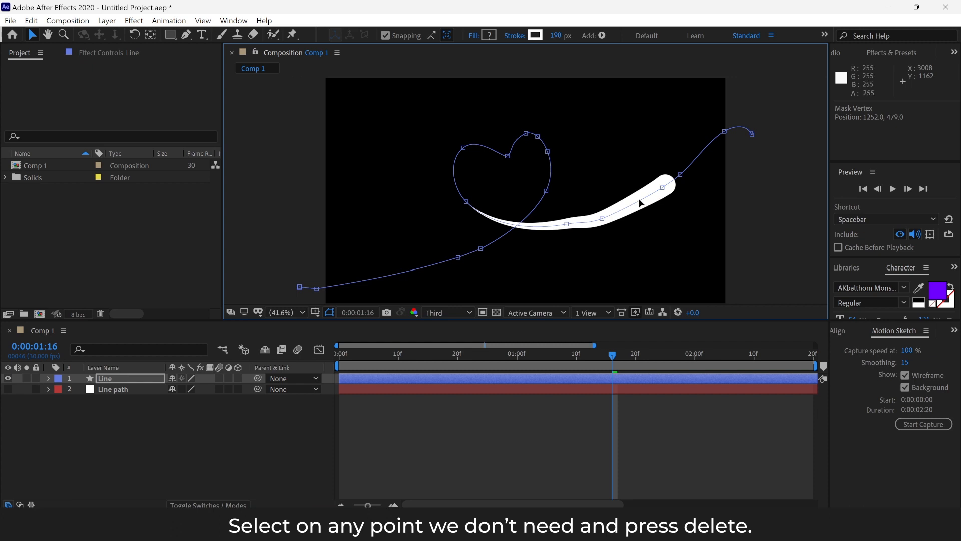
left_click(603, 220)
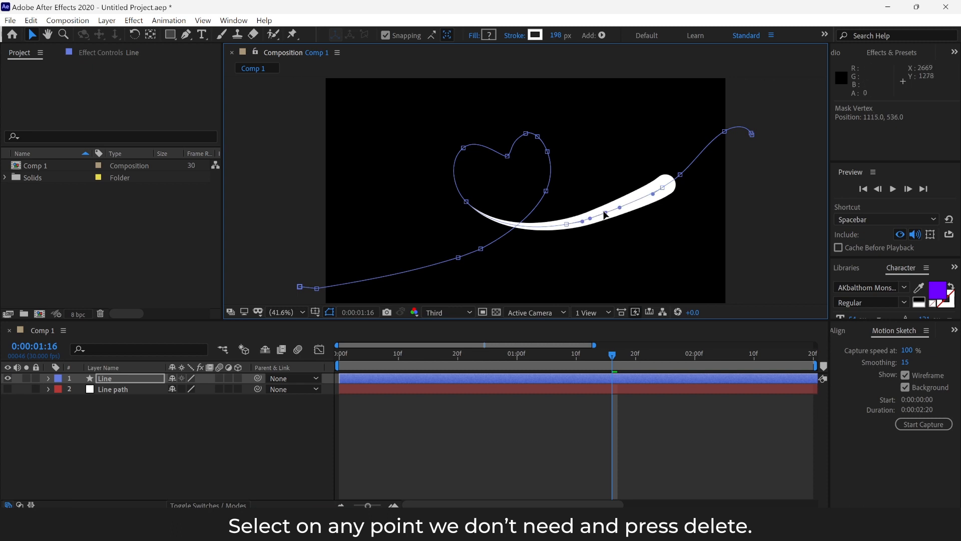
key("Delete")
left_click_drag(568, 226, 627, 211)
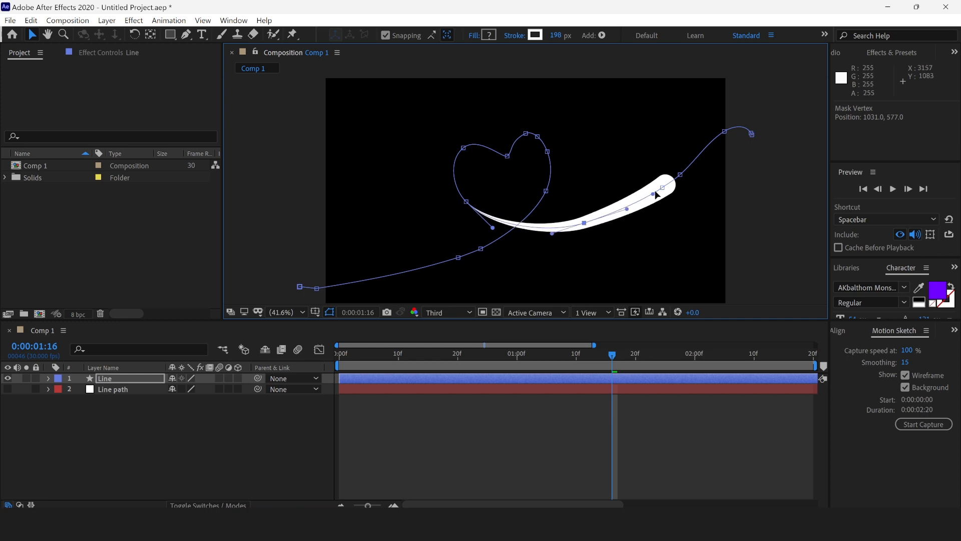
Thin out the vertices where the Line path rises towards the frame edge, then adjust the adjacent Bezier handles for a smooth curve
left_click(681, 175)
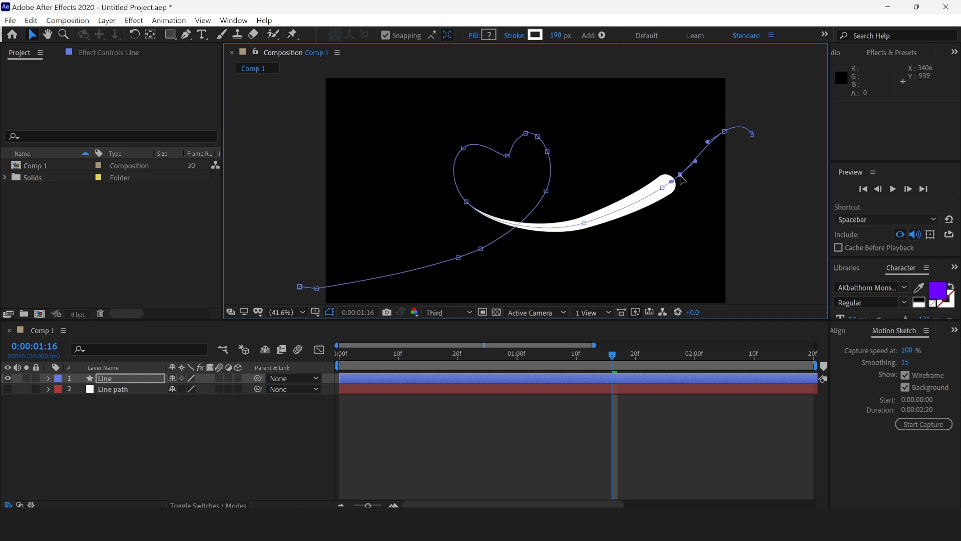
key("Delete")
key("ctrl+z")
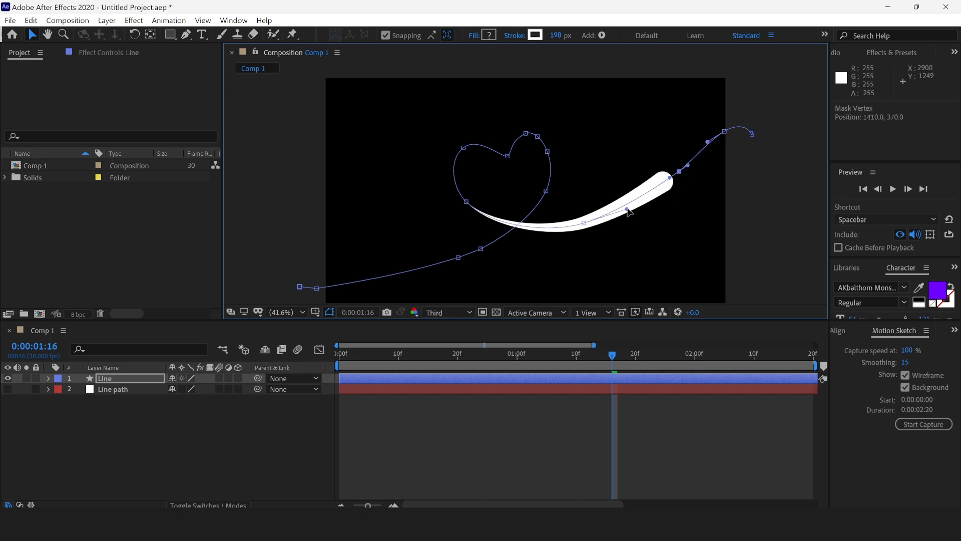
left_click_drag(628, 210, 638, 212)
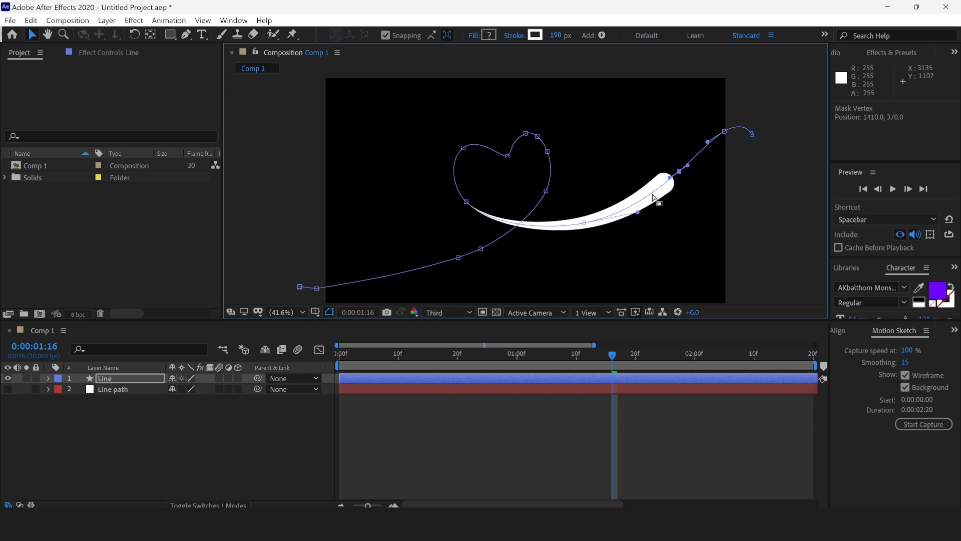
left_click_drag(670, 179, 671, 184)
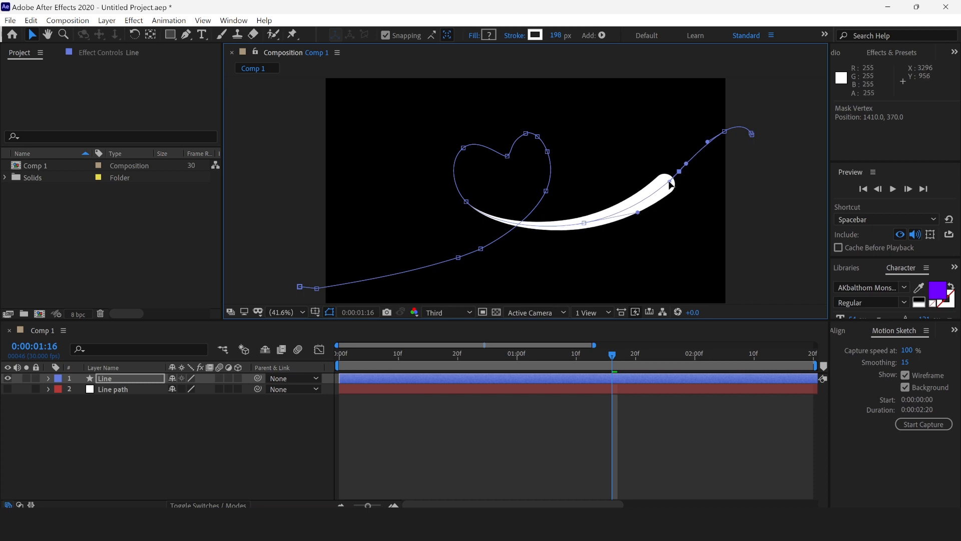
Preview the line animation from the start of the composition to check the smoothed path
left_click(356, 364)
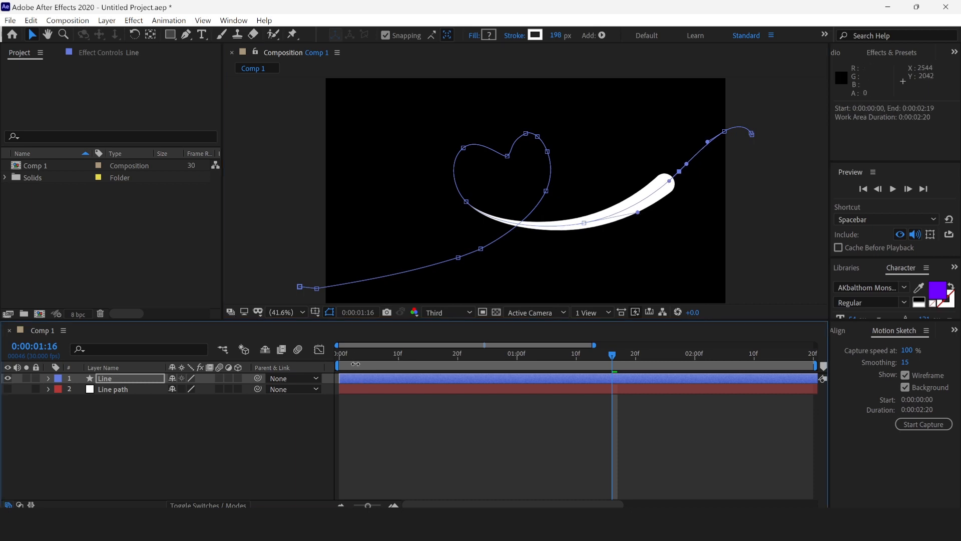
left_click_drag(352, 357, 335, 358)
key("space")
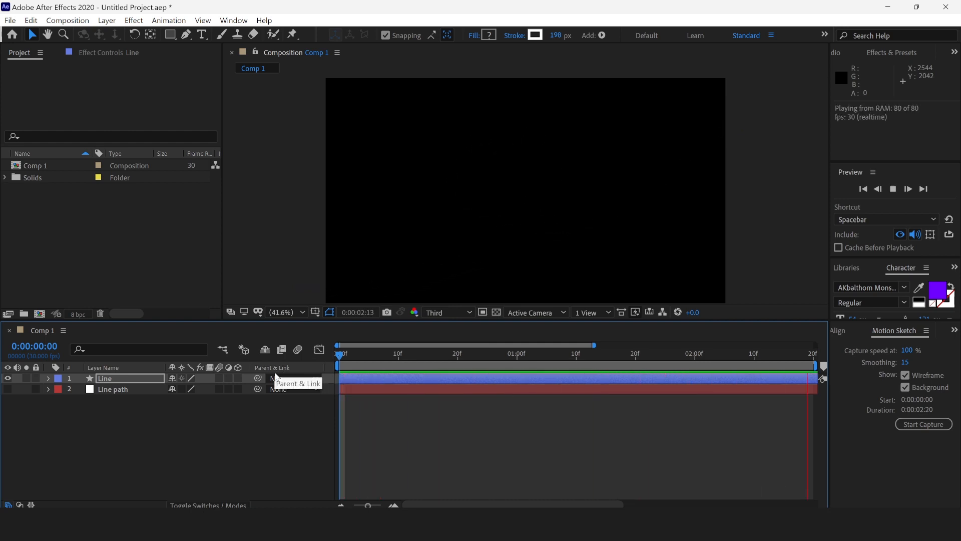
key("space")
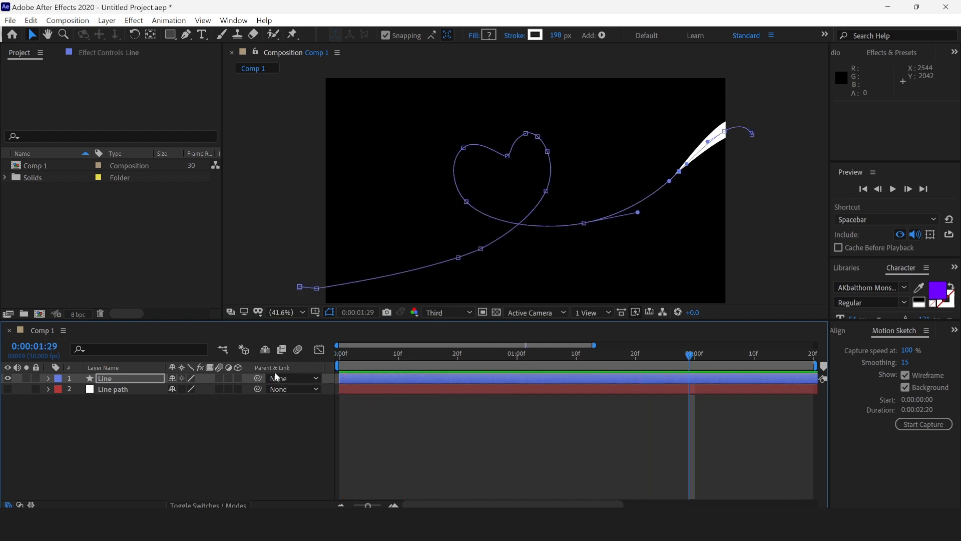
Move to 0:00:00:25, search the effects for "roug" and apply Roughen Edges to the Line layer
mouse_move(387, 354)
left_mouse_down()
mouse_move(363, 354)
mouse_move(485, 370)
left_mouse_up()
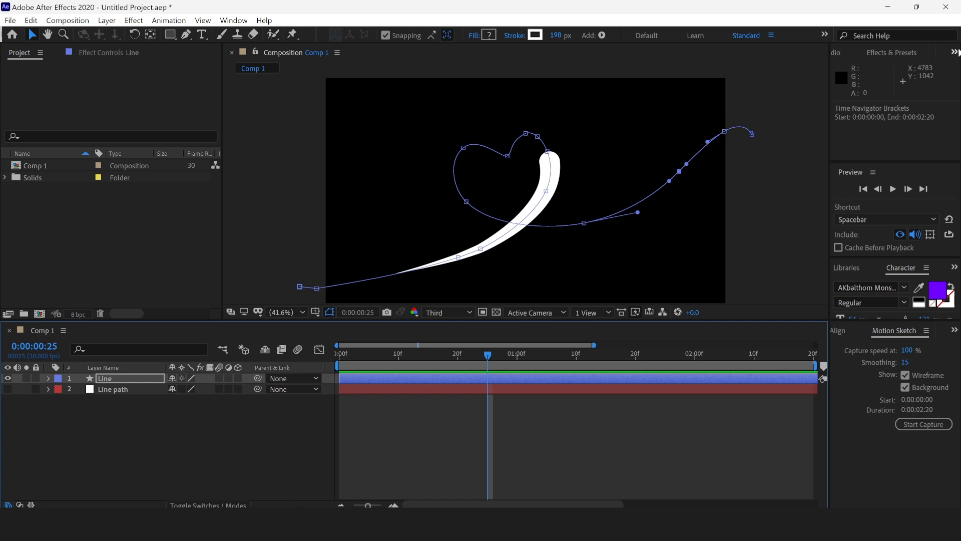
left_click(955, 52)
left_click(918, 89)
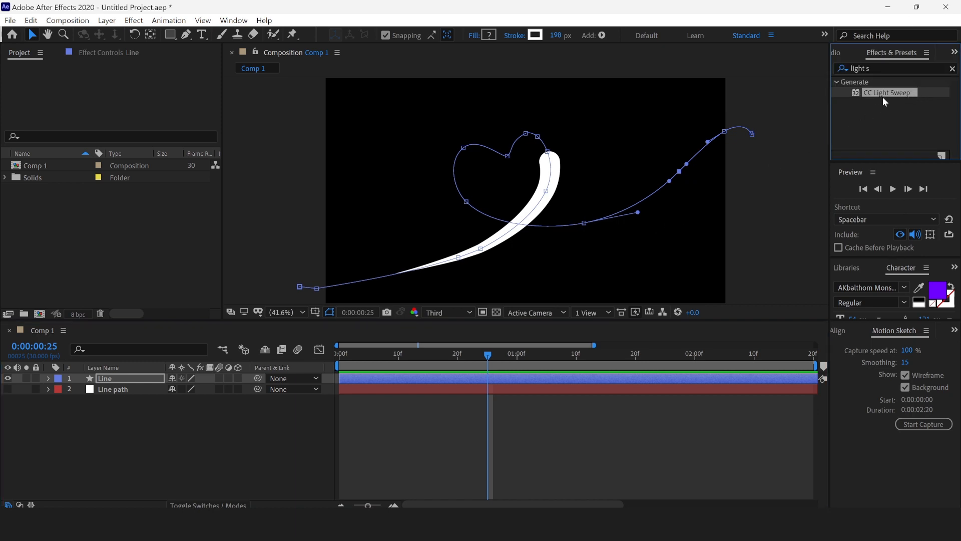
left_click(953, 68)
left_click(893, 66)
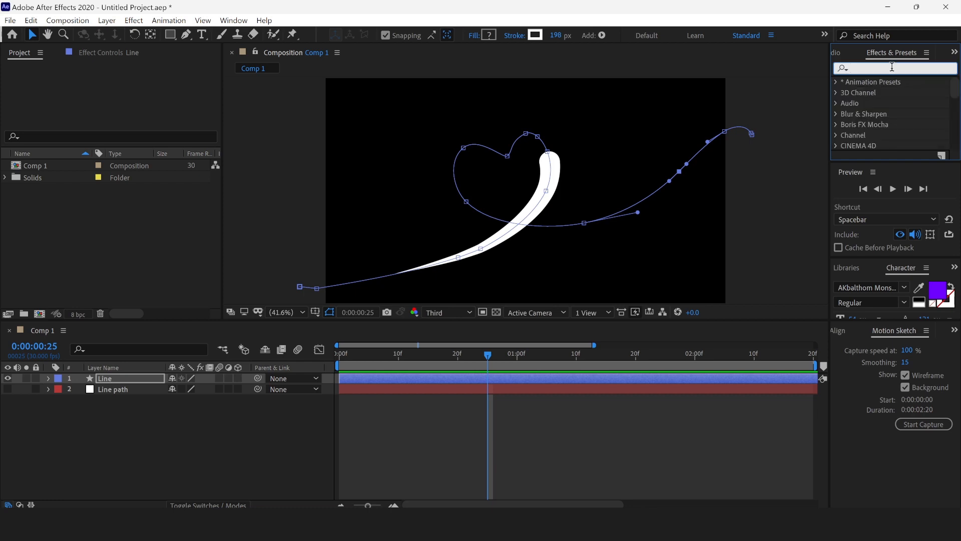
type("rou")
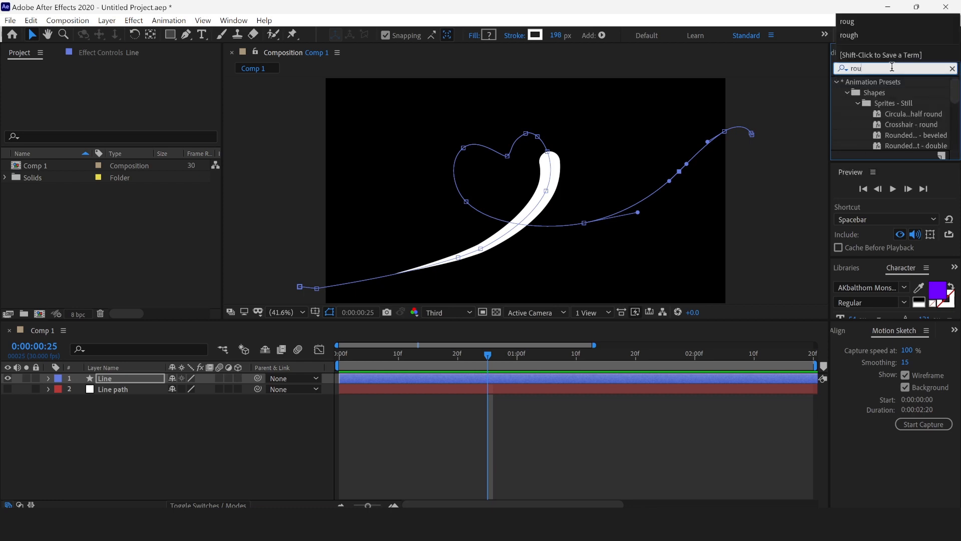
type("g")
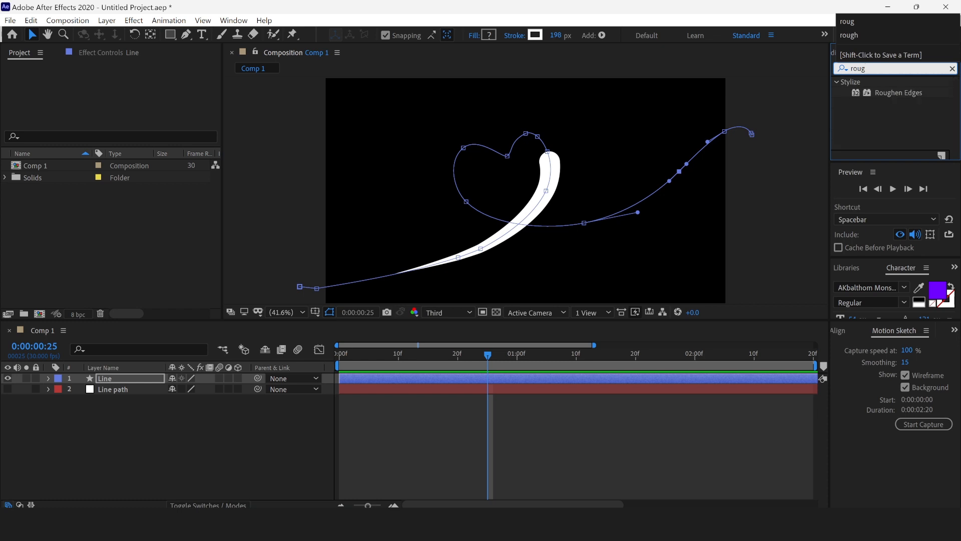
left_click(887, 91)
left_click_drag(911, 96, 627, 379)
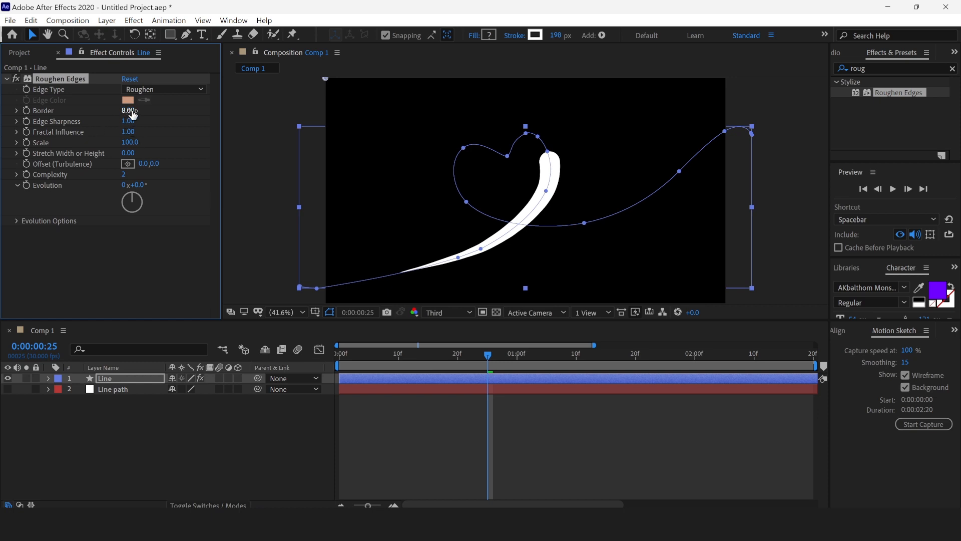
Set the Roughen Edges Border to 1, Scale to 10 and Edge Sharpness to 10
mouse_move(336, 110)
left_mouse_down()
mouse_move(265, 120)
mouse_move(198, 147)
left_mouse_up()
mouse_move(130, 143)
left_mouse_down()
mouse_move(894, 178)
mouse_move(543, 189)
mouse_move(191, 229)
left_mouse_up()
left_click(130, 111)
type("1")
left_click(171, 124)
left_click(133, 120)
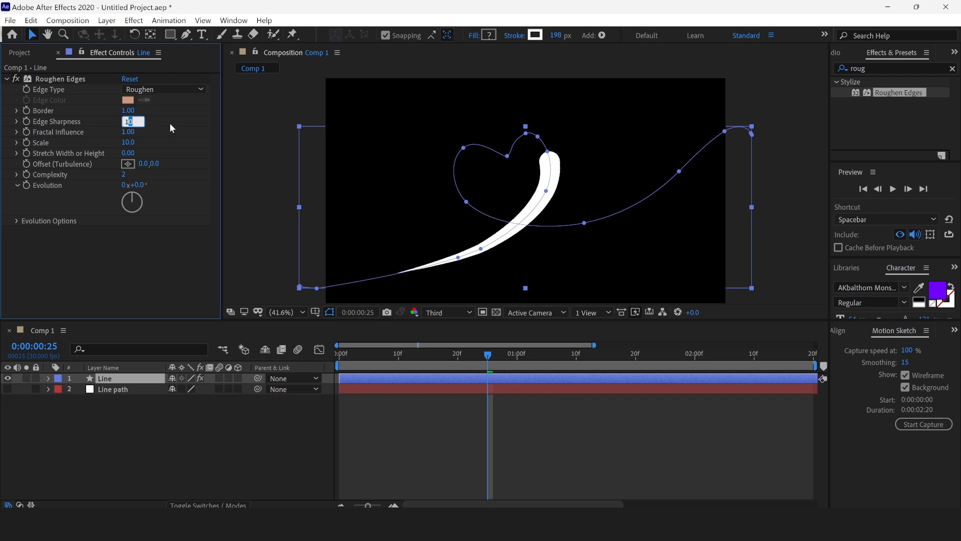
left_click_drag(129, 122, 86, 135)
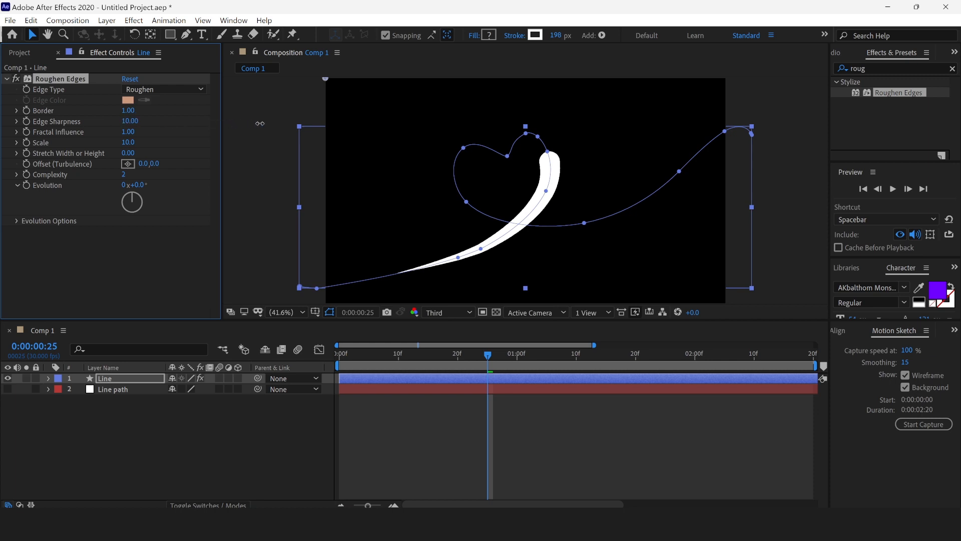
Keep the Roughen edge type and set Border to 88.90, Edge Sharpness to 8.76 and Scale to 466
left_click(139, 90)
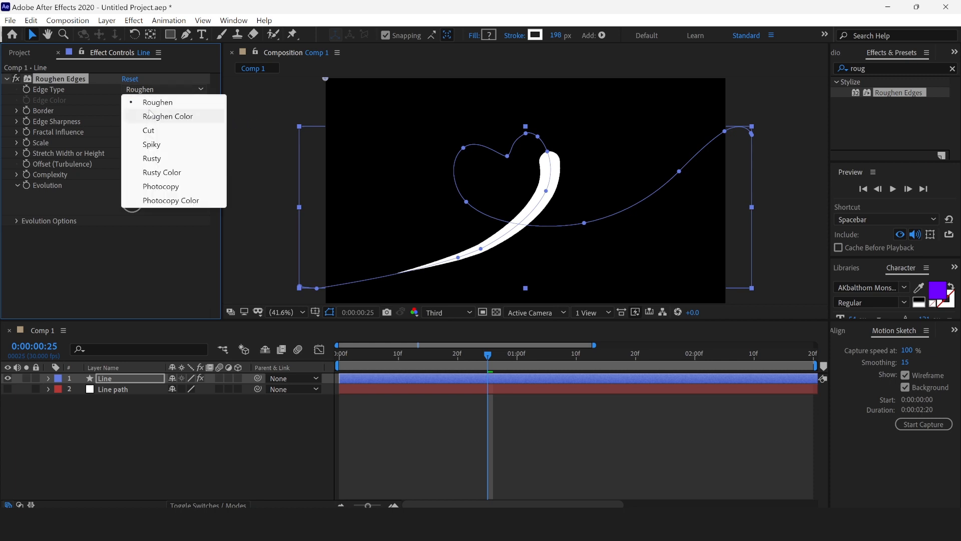
left_click(161, 296)
left_click_drag(129, 114, 171, 110)
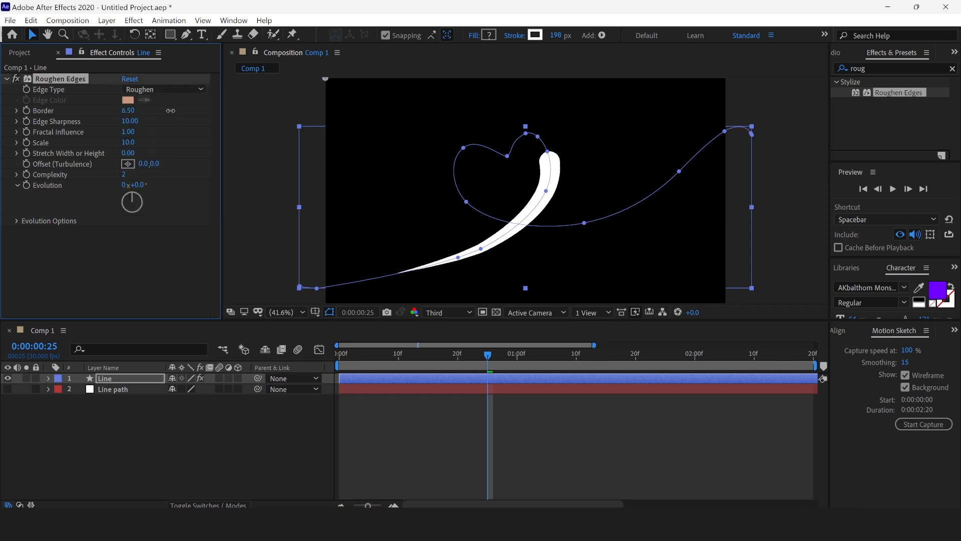
left_click_drag(333, 129, 638, 162)
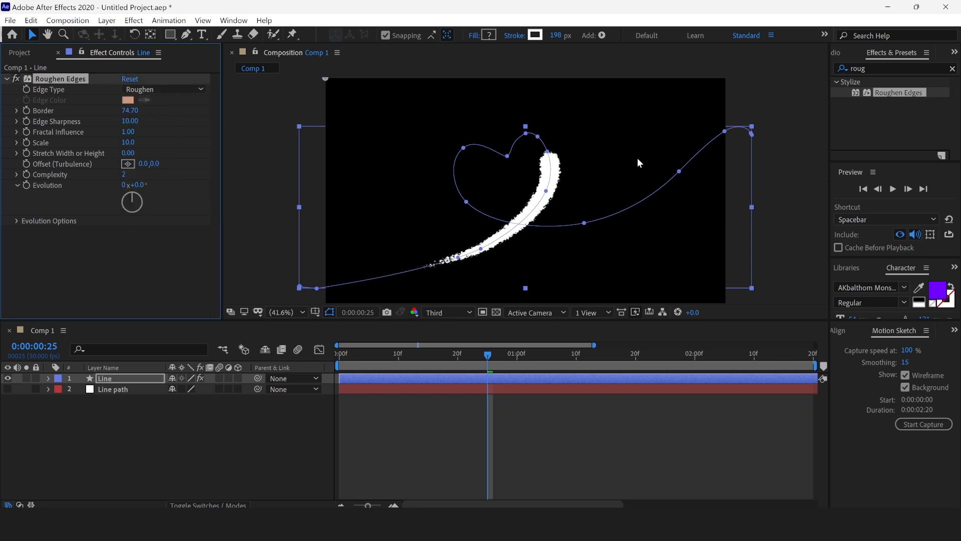
left_click_drag(121, 115, 196, 118)
mouse_move(4, 138)
left_mouse_down()
mouse_move(82, 138)
mouse_move(95, 117)
mouse_move(201, 127)
left_mouse_up()
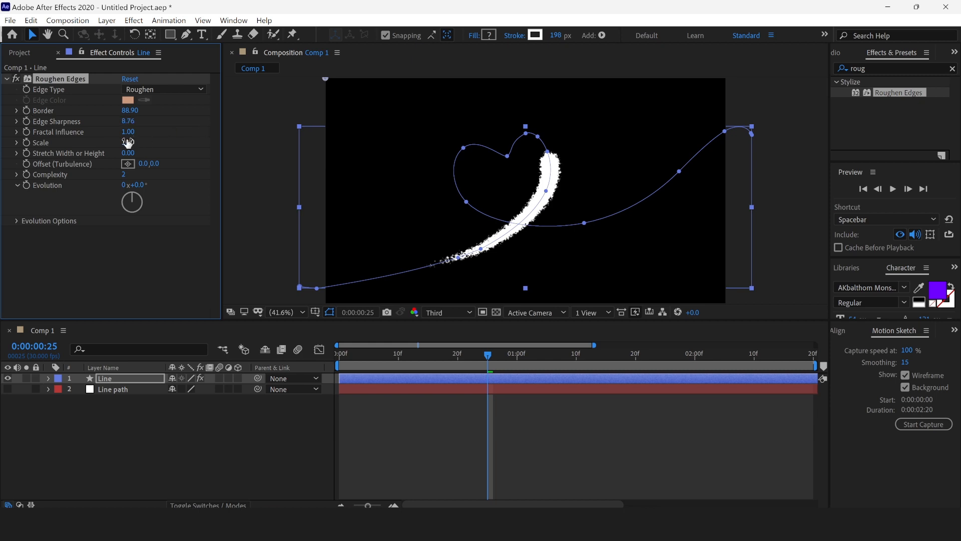
mouse_move(128, 142)
left_mouse_down()
mouse_move(215, 151)
mouse_move(185, 153)
mouse_move(433, 161)
left_mouse_up()
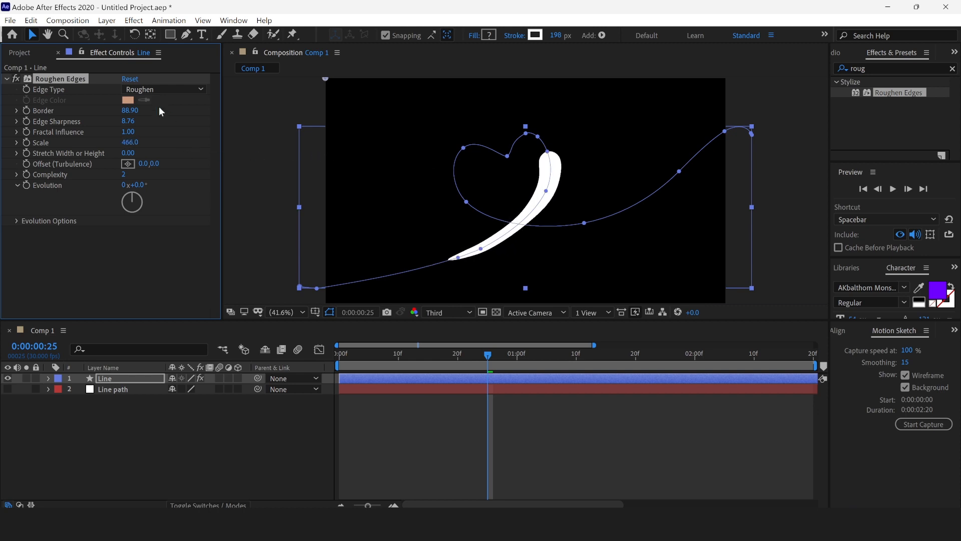
Fine-tune Roughen Edges to Border 102.50, Scale 354, Fractal Influence 0.99 and Stretch Width or Height -1.30
mouse_move(130, 110)
left_mouse_down()
mouse_move(217, 113)
mouse_move(248, 146)
left_mouse_up()
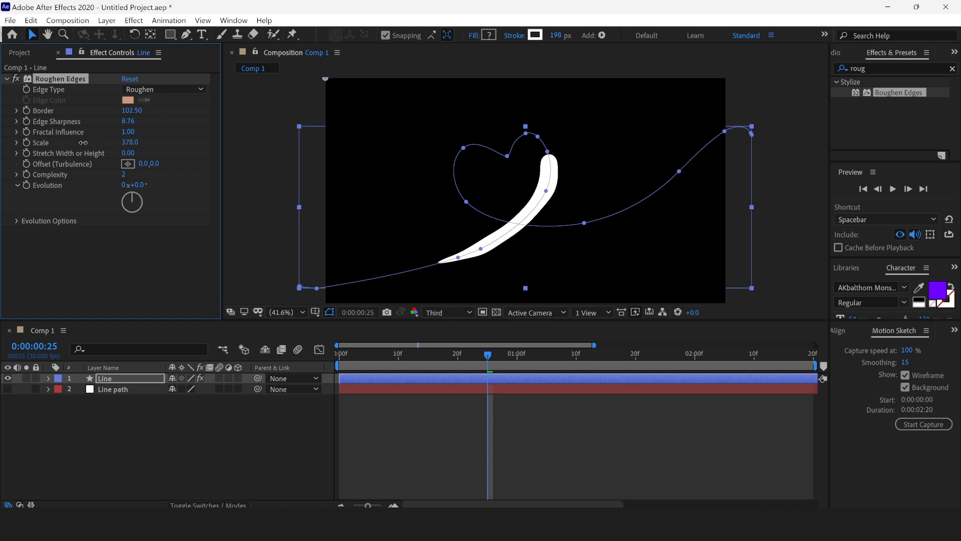
mouse_move(83, 143)
left_mouse_down()
mouse_move(140, 154)
mouse_move(69, 152)
mouse_move(25, 135)
left_mouse_up()
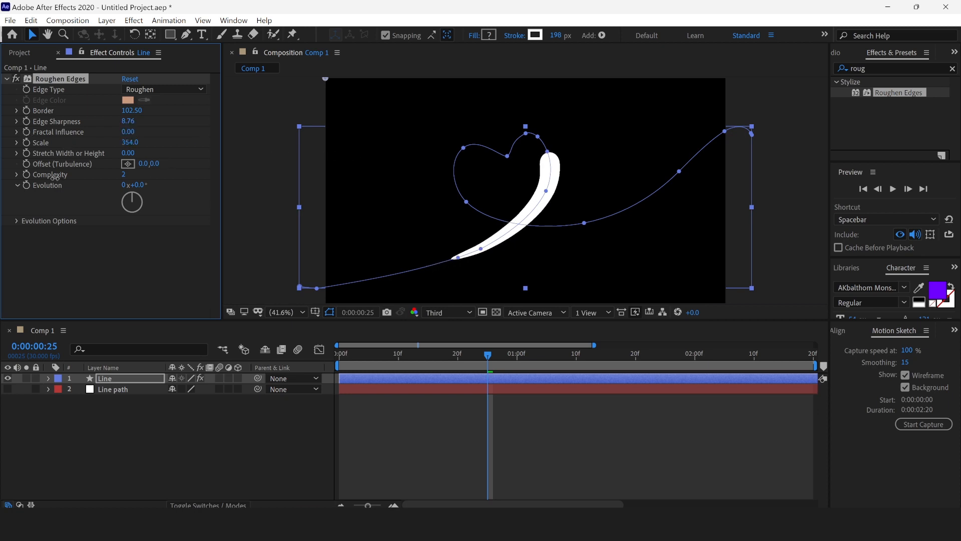
mouse_move(148, 168)
left_mouse_down()
mouse_move(165, 167)
mouse_move(92, 153)
mouse_move(157, 192)
left_mouse_up()
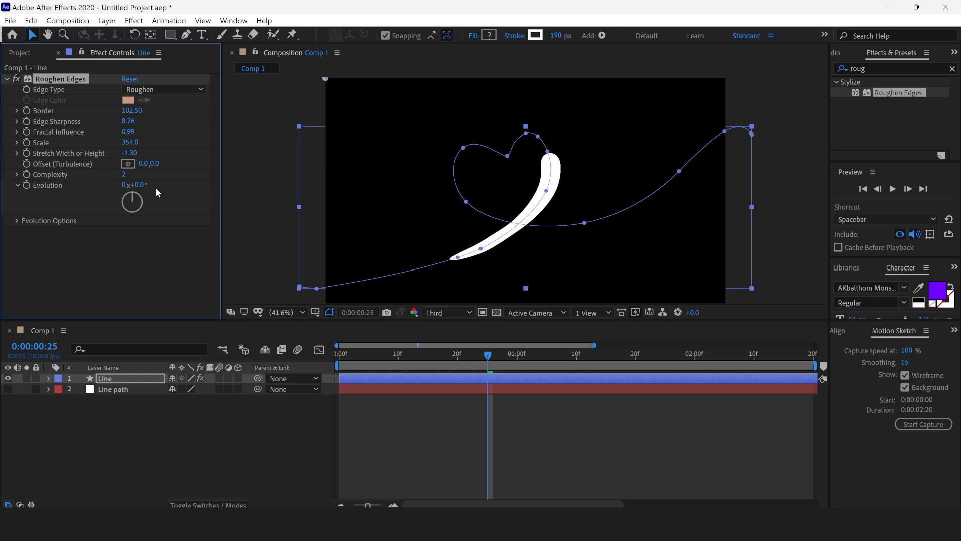
Preview the roughened line from the start of the composition and stop at 0:00:01:06
left_click_drag(363, 353, 319, 353)
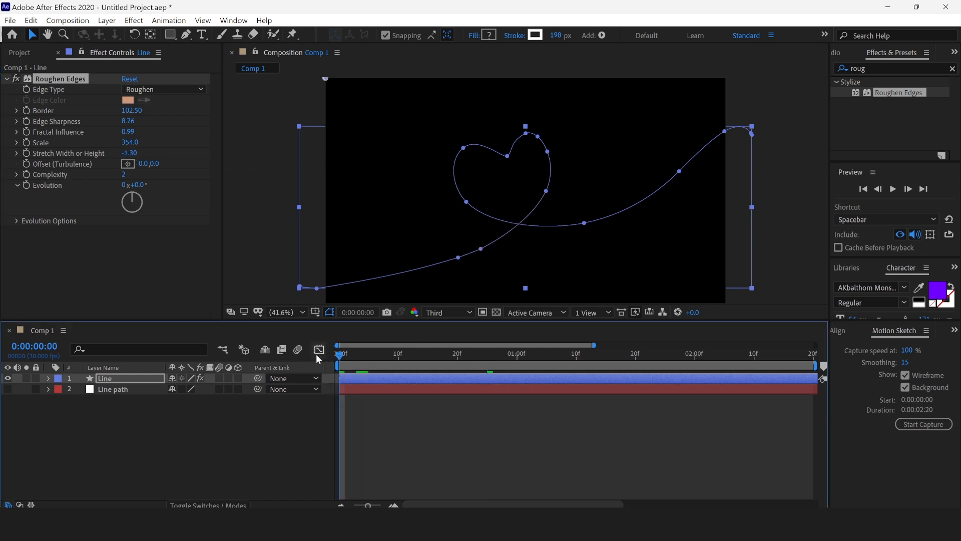
key("space")
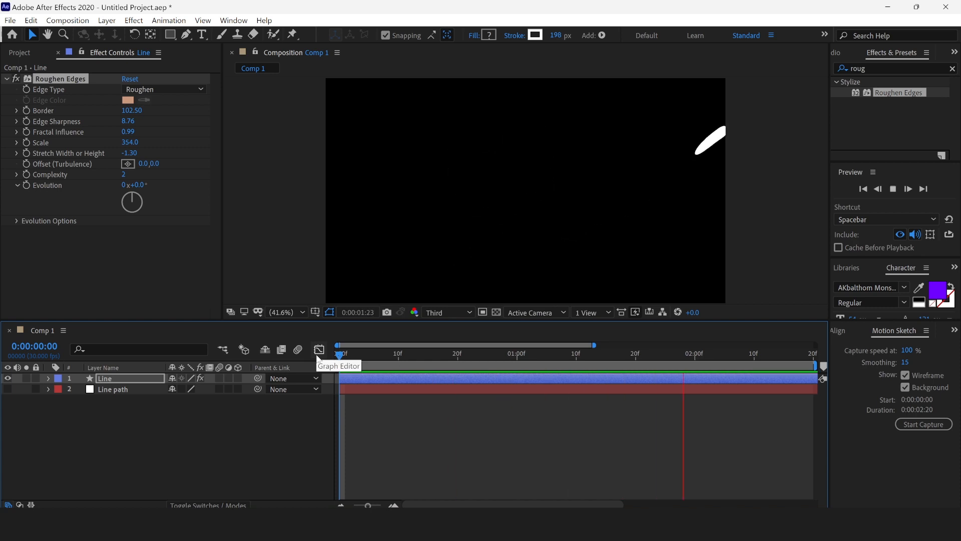
key("space")
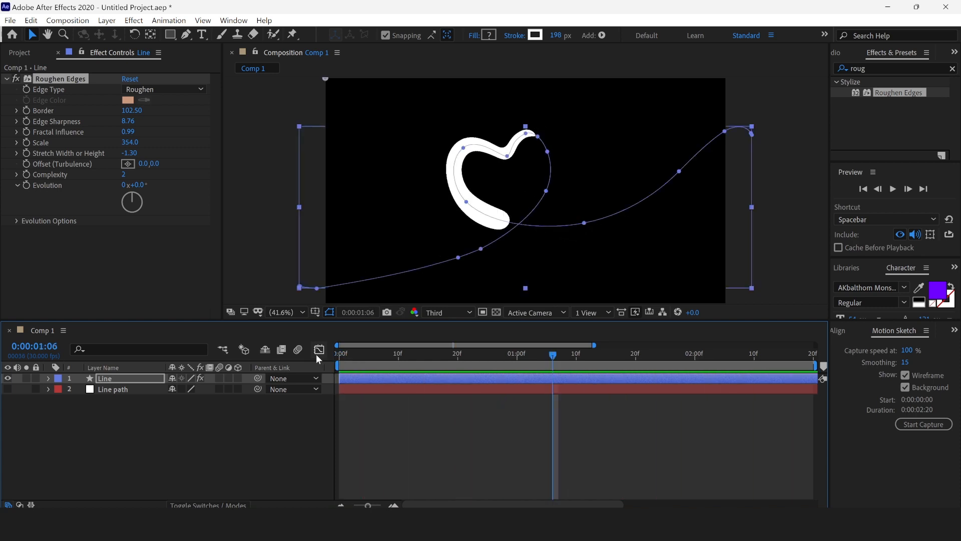
Increase the Roughen Edges Scale to 696 and preview the animation from the start
left_click_drag(130, 142, 378, 180)
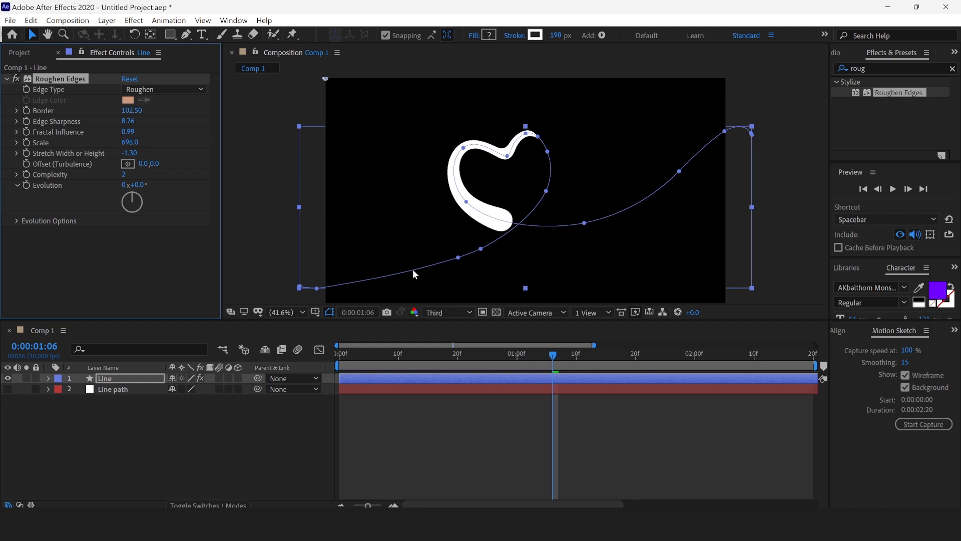
left_click_drag(396, 354, 209, 347)
key("space")
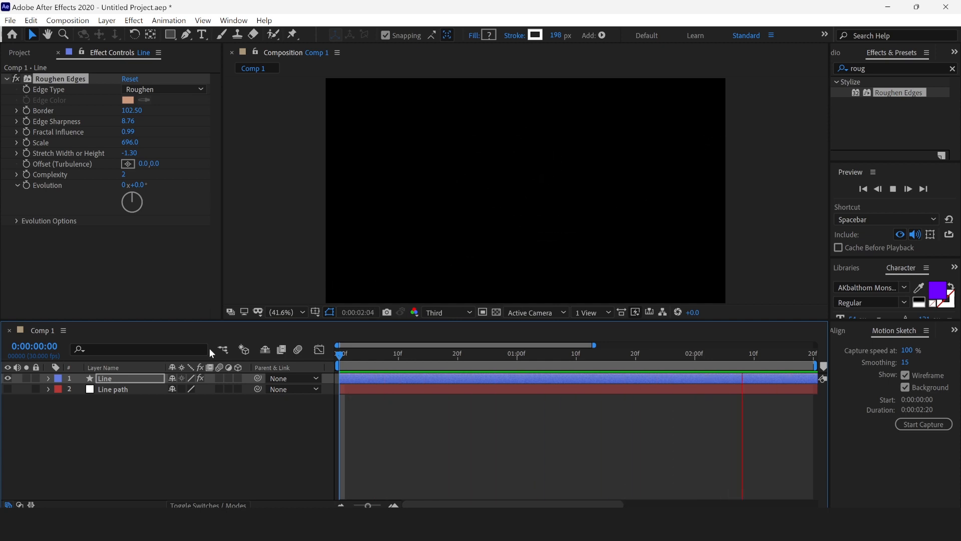
key("space")
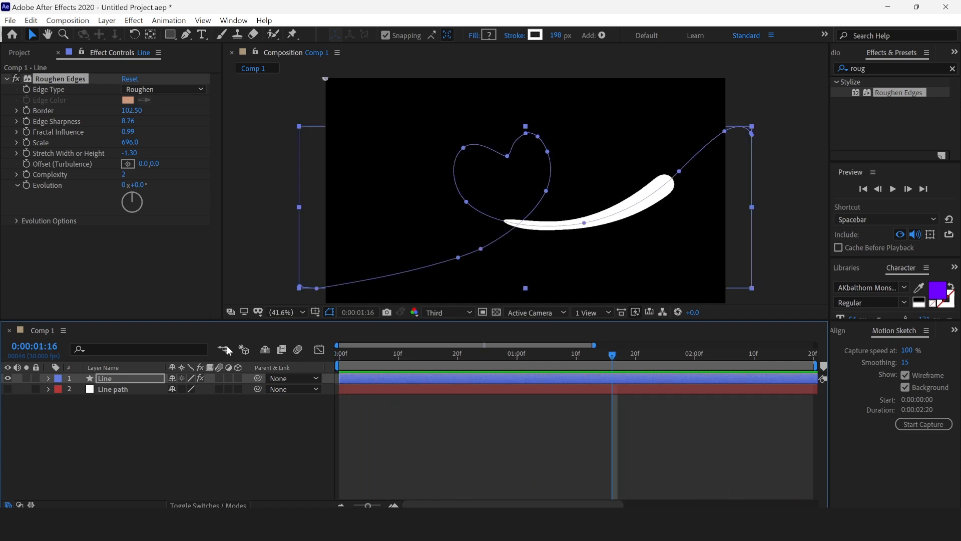
Change the Line layer's stroke color to violet-blue 603FFF
left_click(655, 378)
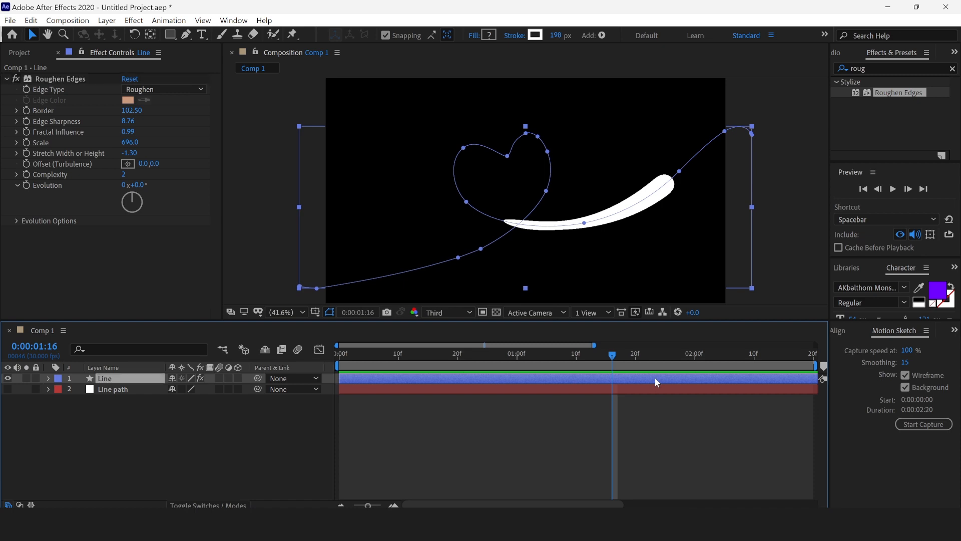
left_click(538, 34)
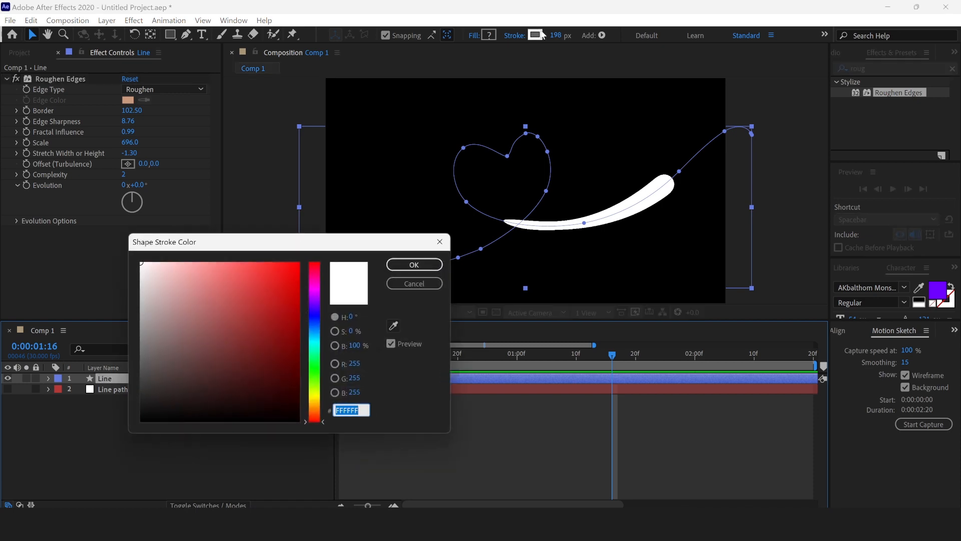
left_click(314, 305)
left_click_drag(275, 326, 298, 231)
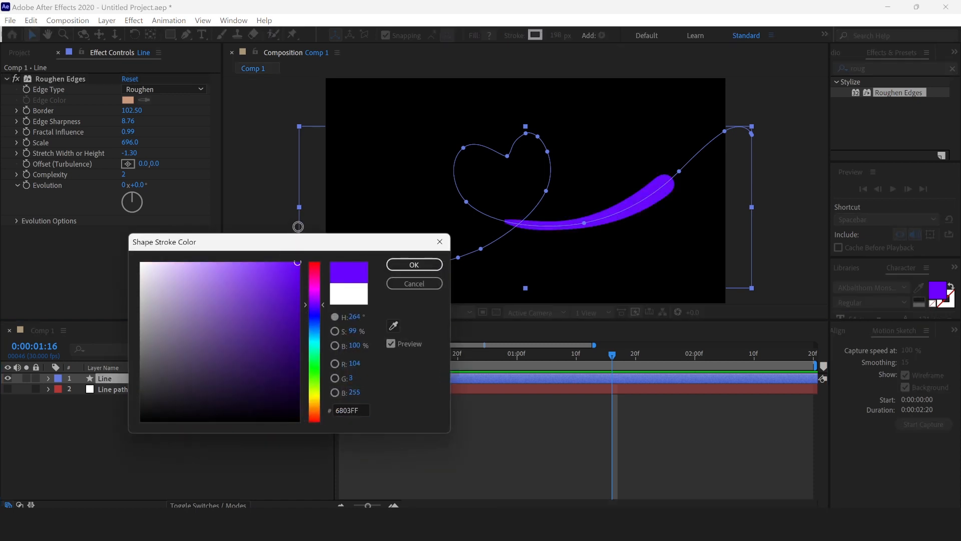
left_click(260, 263)
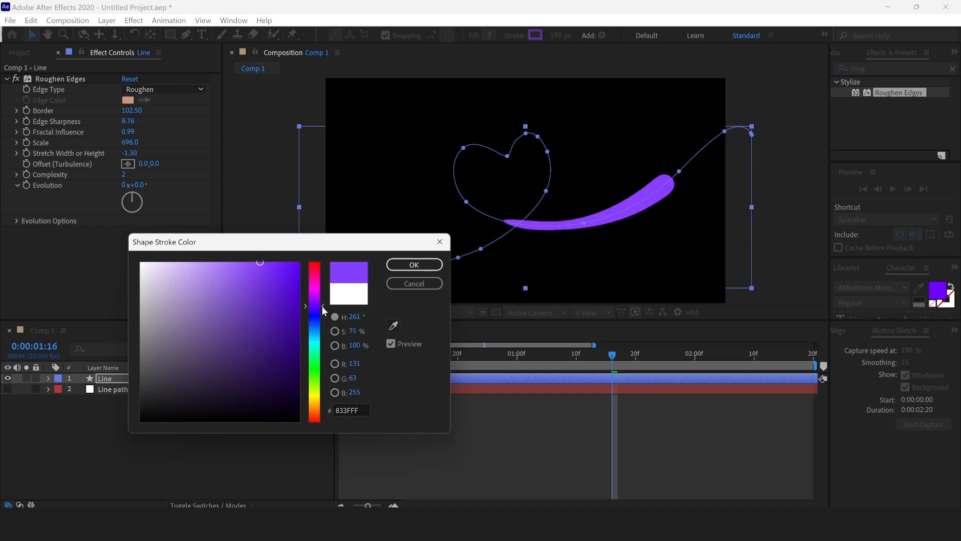
left_click_drag(322, 308, 322, 310)
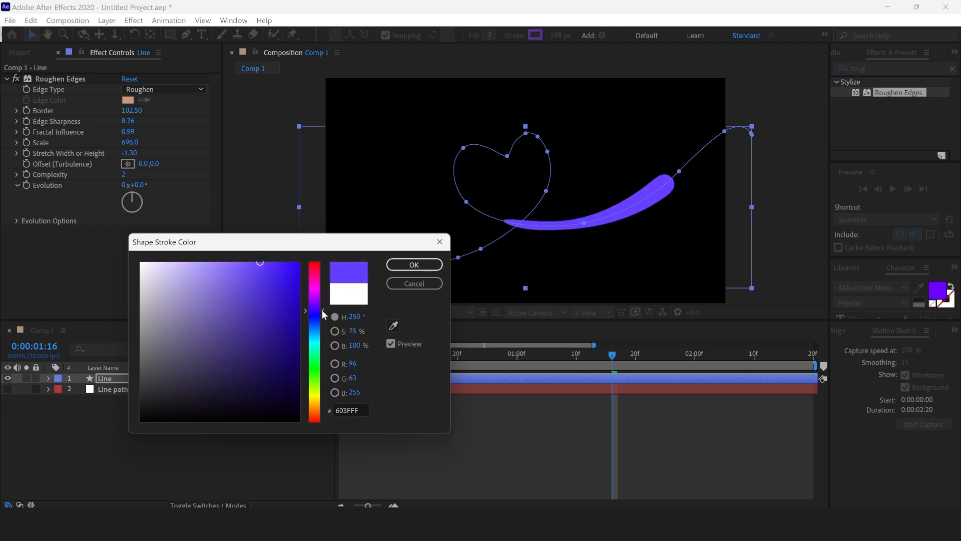
left_click(421, 263)
Preview the recolored line from the start of the composition and stop at 0:00:01:02
left_click_drag(351, 357, 231, 359)
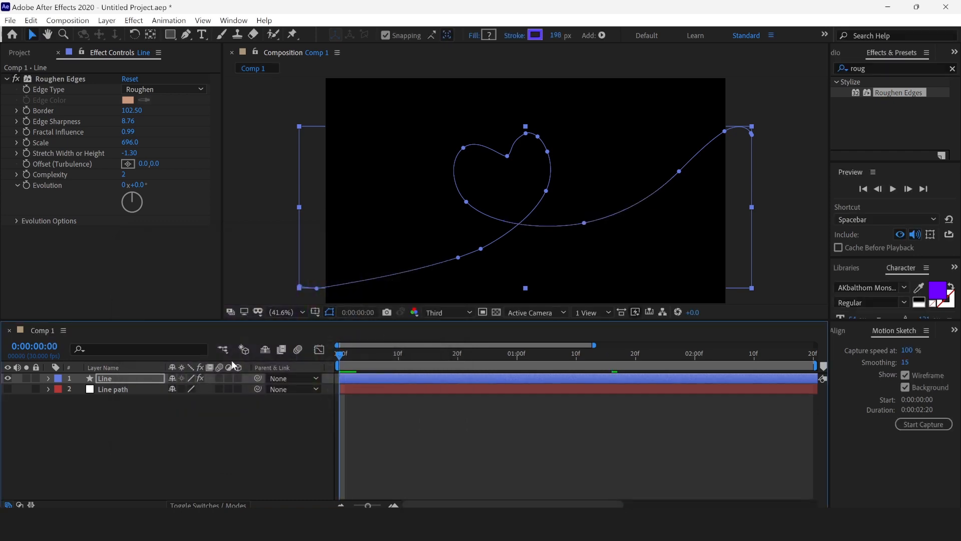
key("space")
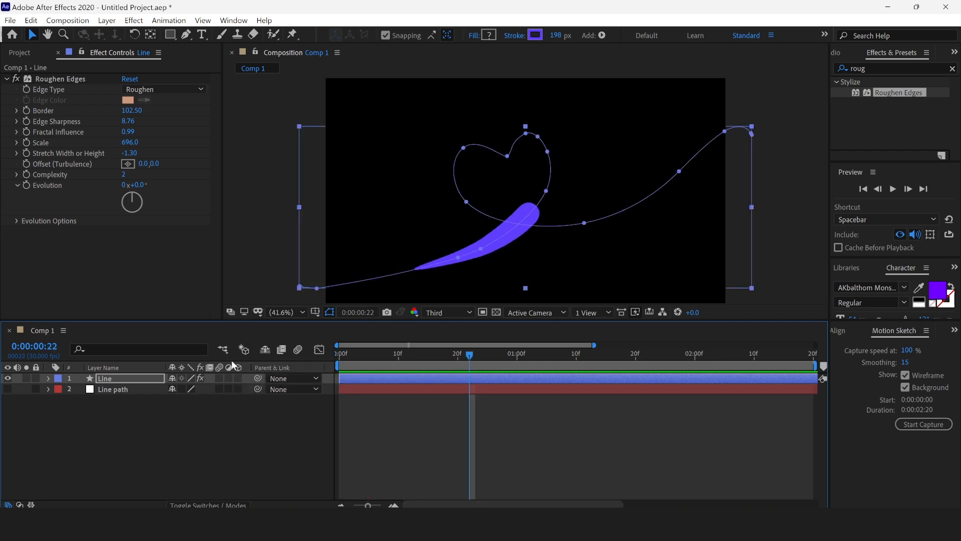
key("space")
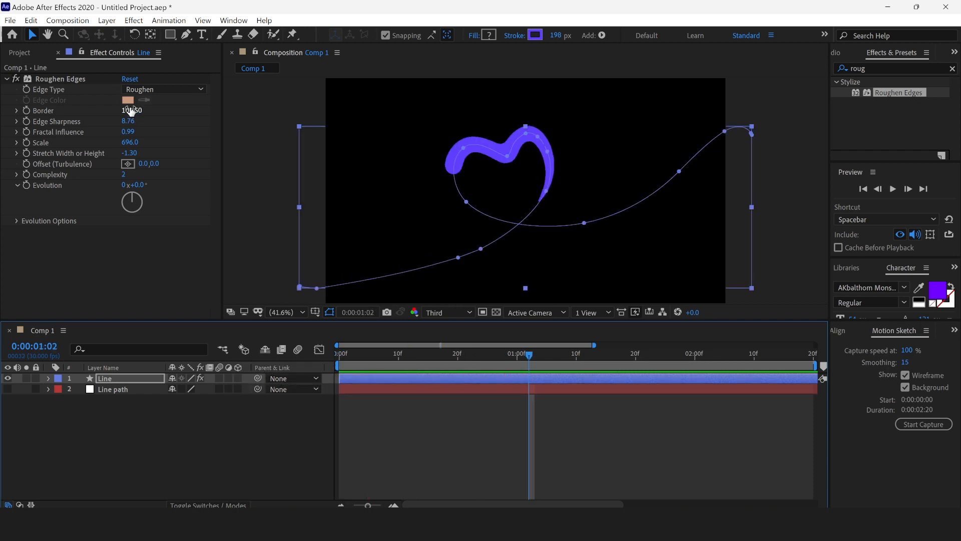
Raise the Roughen Edges Border to 174.30 and preview the animation from the start
mouse_move(130, 110)
left_mouse_down()
mouse_move(2, 142)
mouse_move(616, 146)
left_mouse_up()
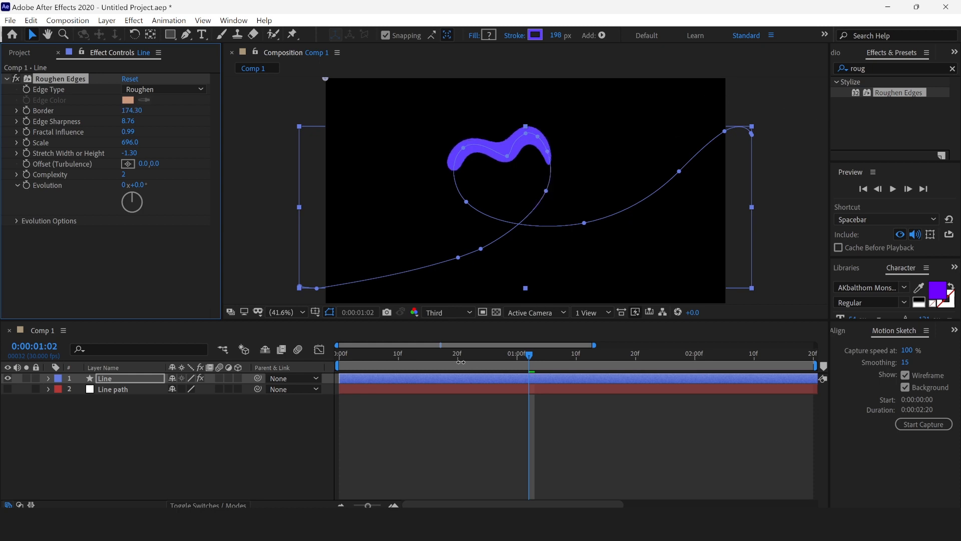
key("Home")
key("space")
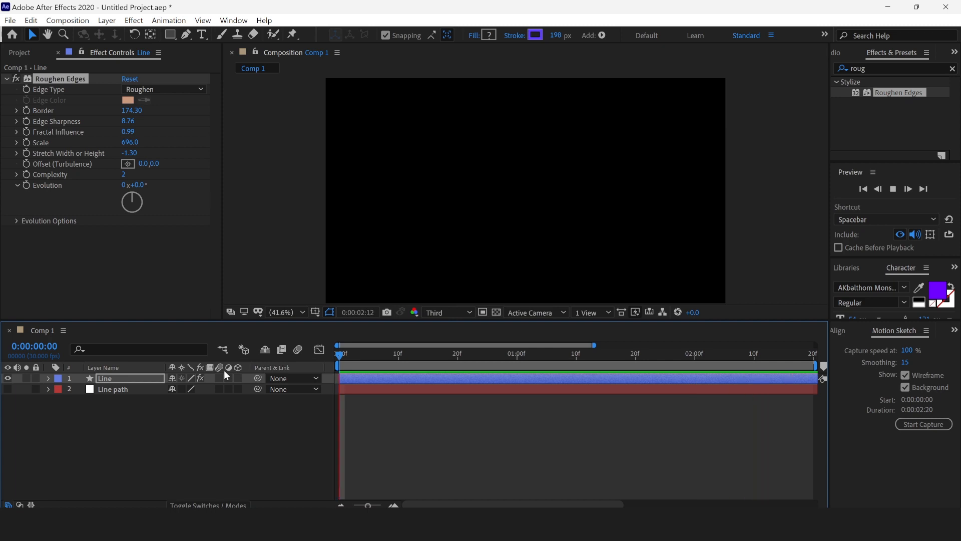
key("space")
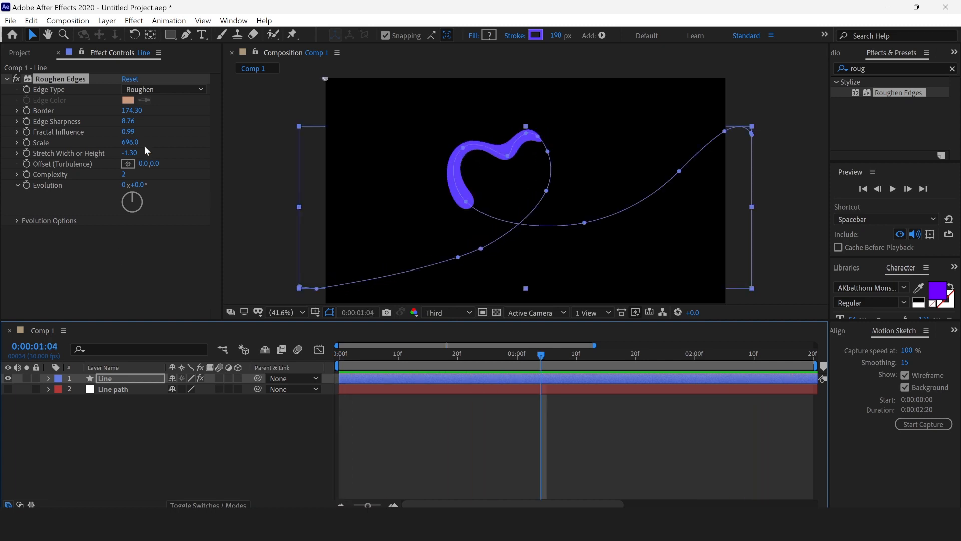
Lower the Roughen Edges Scale to 221 and preview the animation from the start
mouse_move(133, 148)
left_mouse_down()
mouse_move(44, 154)
mouse_move(2, 175)
mouse_move(0, 195)
left_mouse_up()
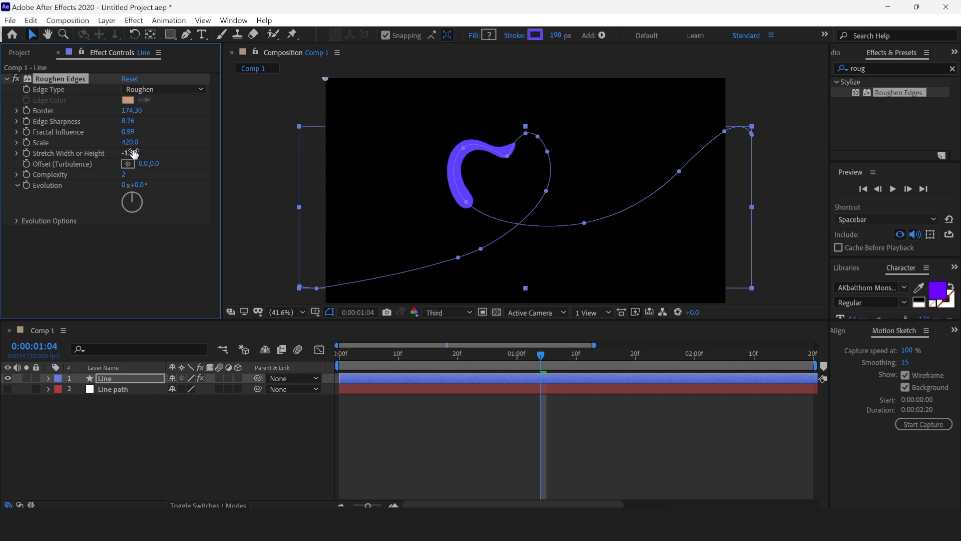
mouse_move(133, 142)
left_mouse_down()
mouse_move(22, 151)
mouse_move(33, 152)
left_mouse_up()
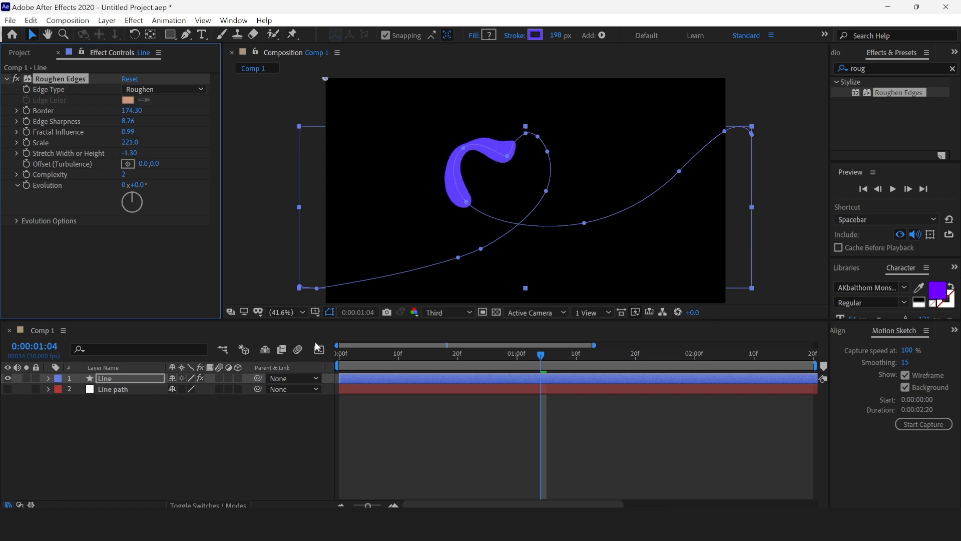
left_click_drag(373, 361, 266, 361)
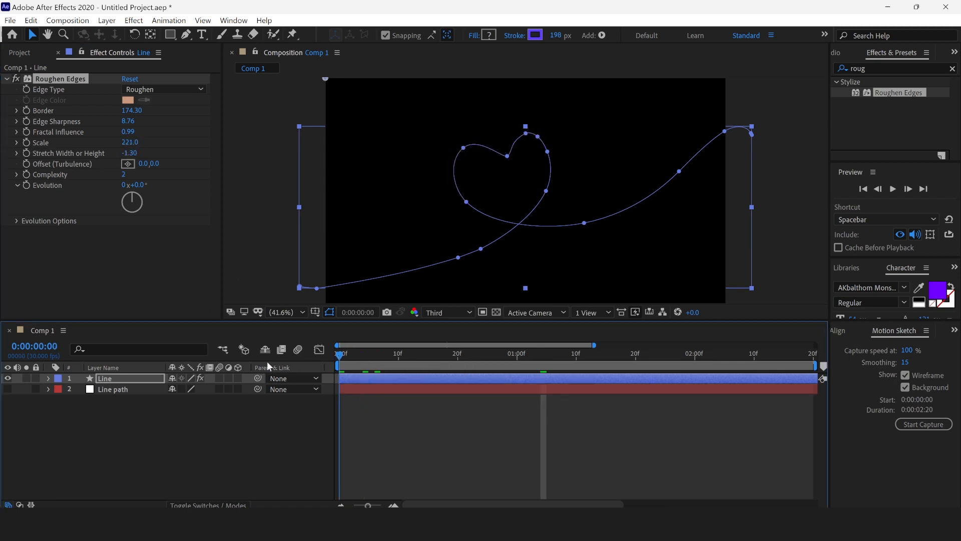
key("space")
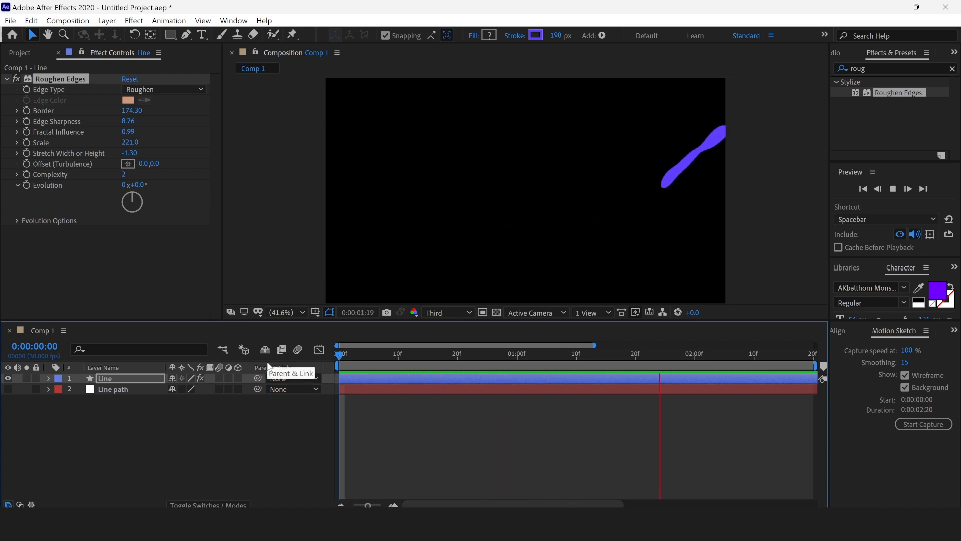
key("space")
At 0:00:00:24, try a Roughen Edges Border of 152, and reduce it further to 106
left_click(482, 357)
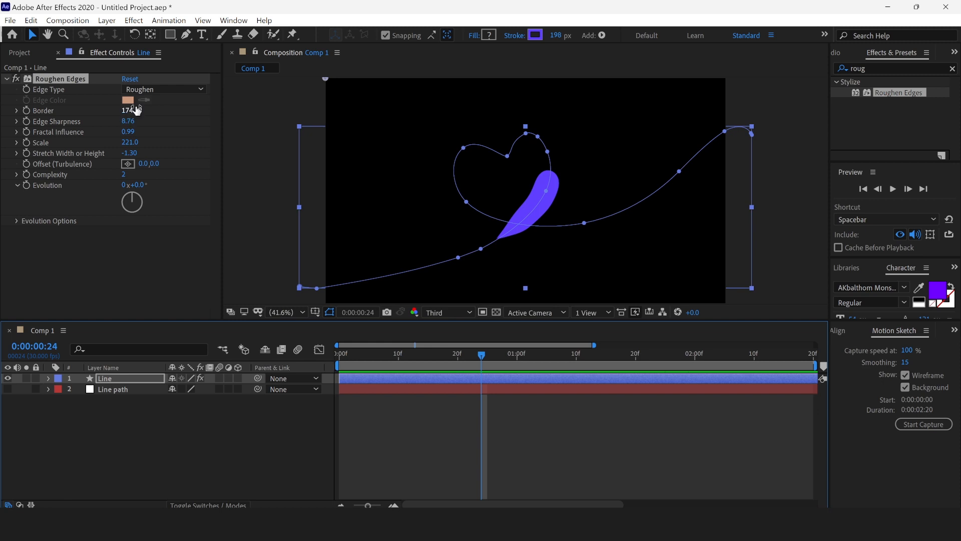
left_click(132, 111)
type("152")
key("Return")
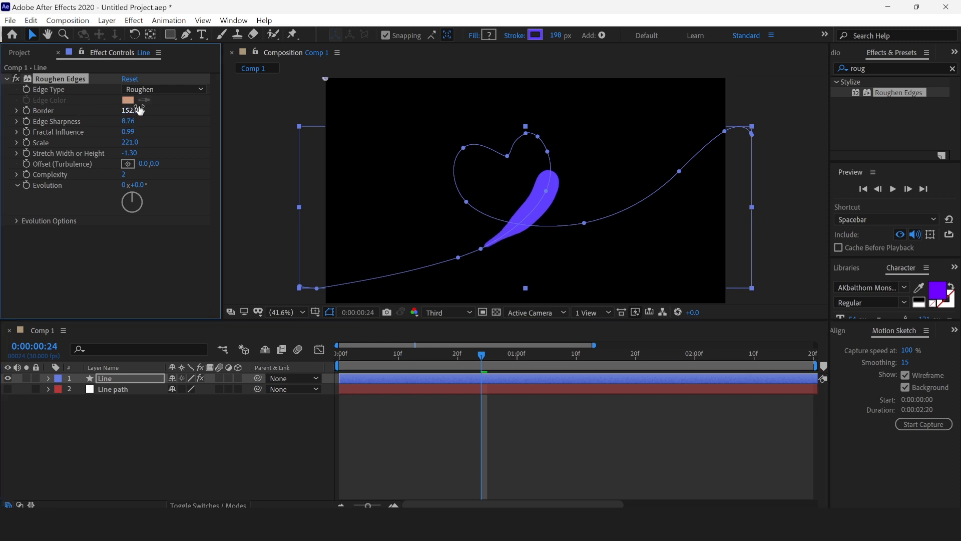
left_click_drag(137, 114, 2, 101)
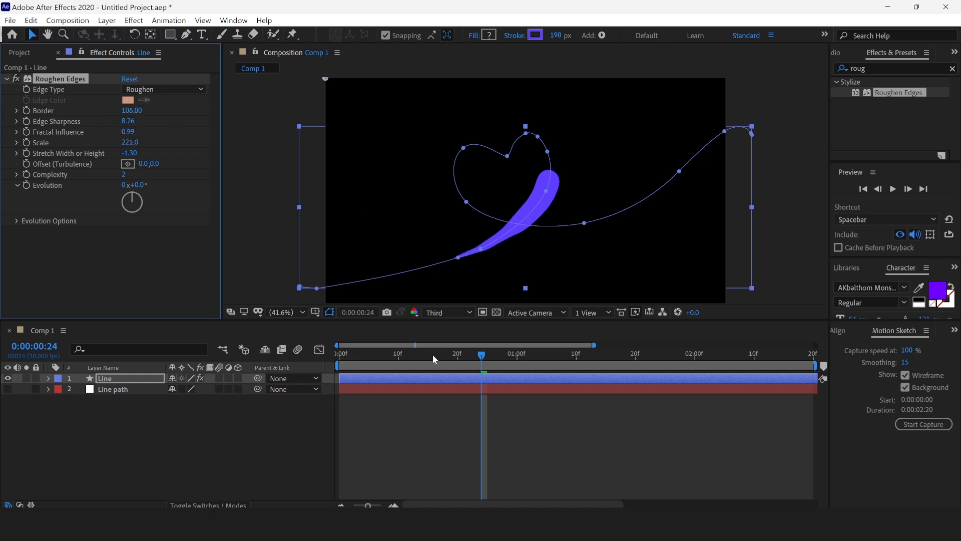
At 0:00:01:04, reduce the line's stroke width to 167 px and the Roughen Edges Border to 83.60
left_click_drag(432, 354, 539, 362)
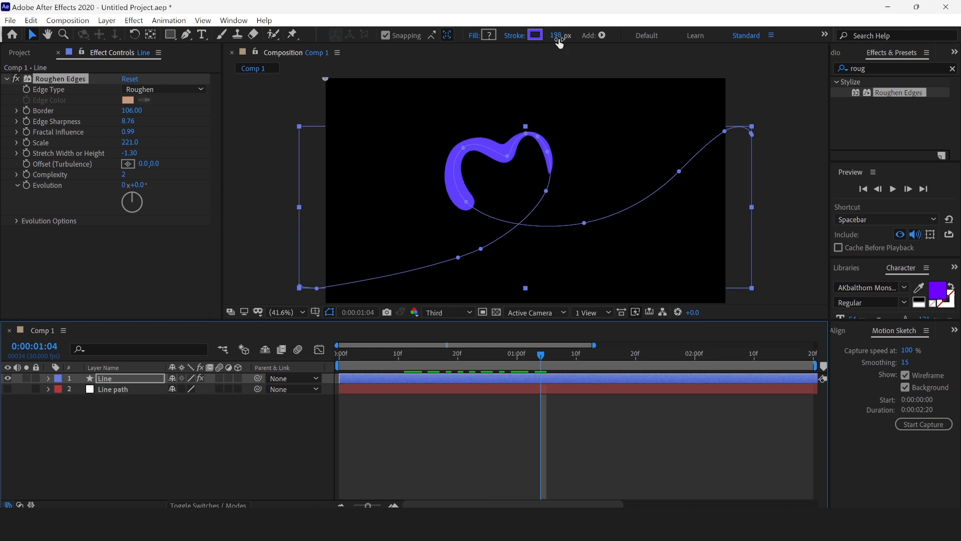
mouse_move(557, 36)
left_mouse_down()
mouse_move(518, 51)
mouse_move(553, 57)
left_mouse_up()
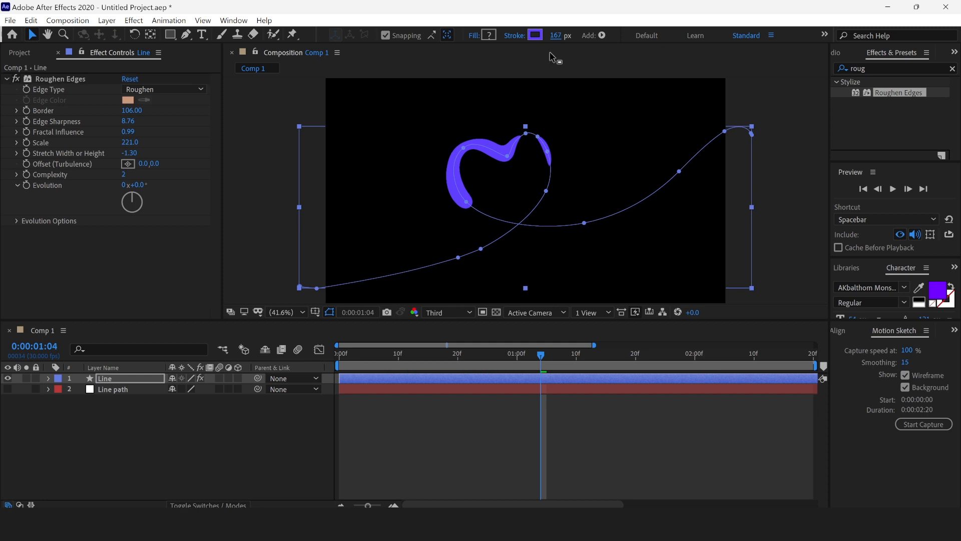
left_click_drag(129, 114, 2, 125)
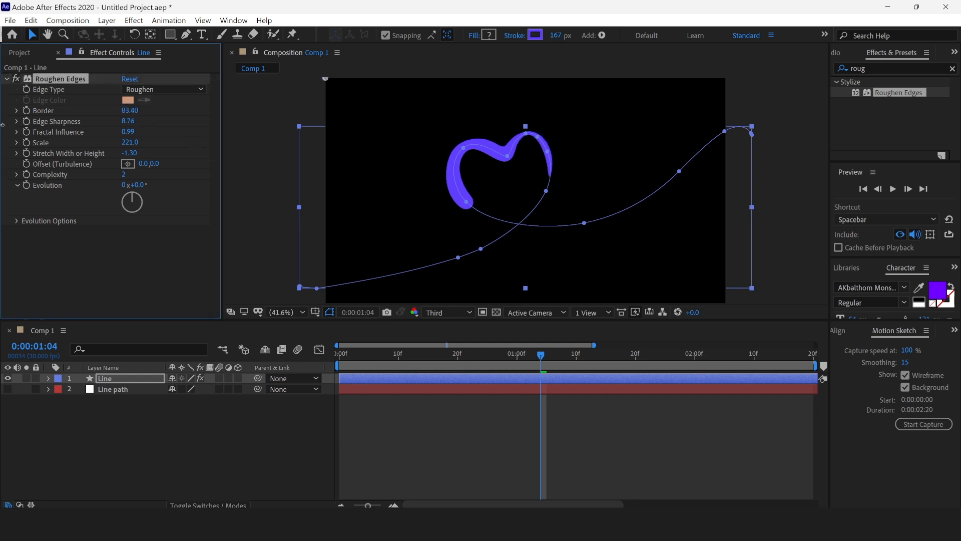
Preview the thinner line from the start of the composition and inspect its shape at 0:00:01:08
left_click_drag(376, 357, 212, 361)
key("space")
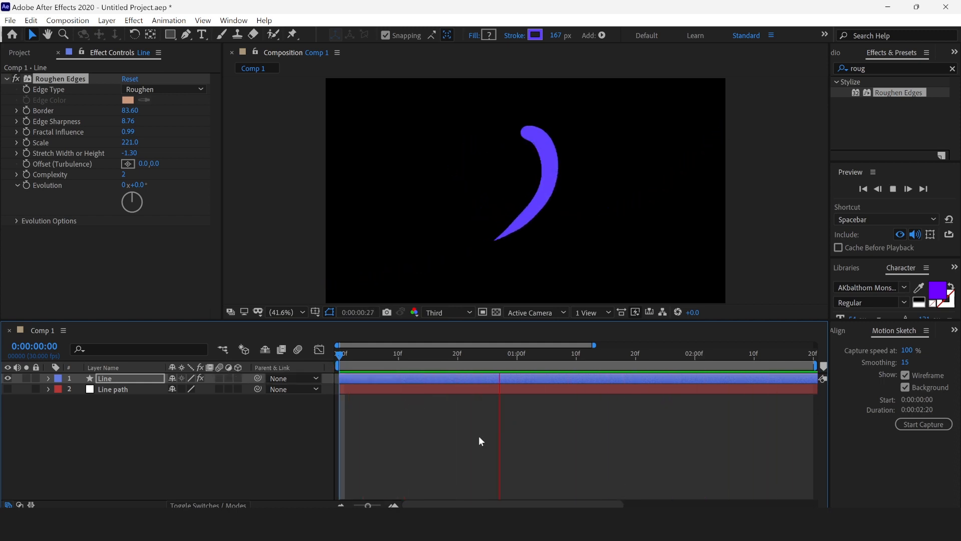
key("space")
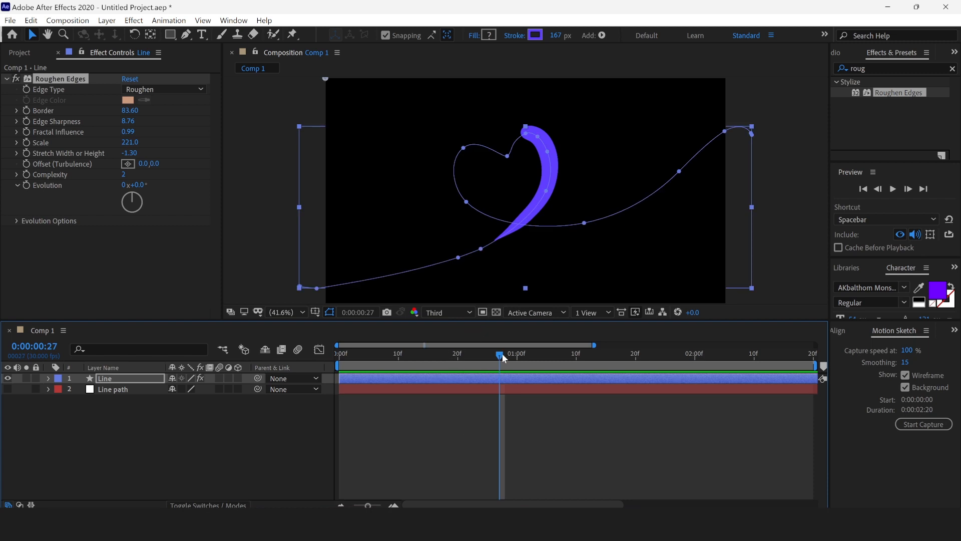
left_click_drag(502, 353, 567, 362)
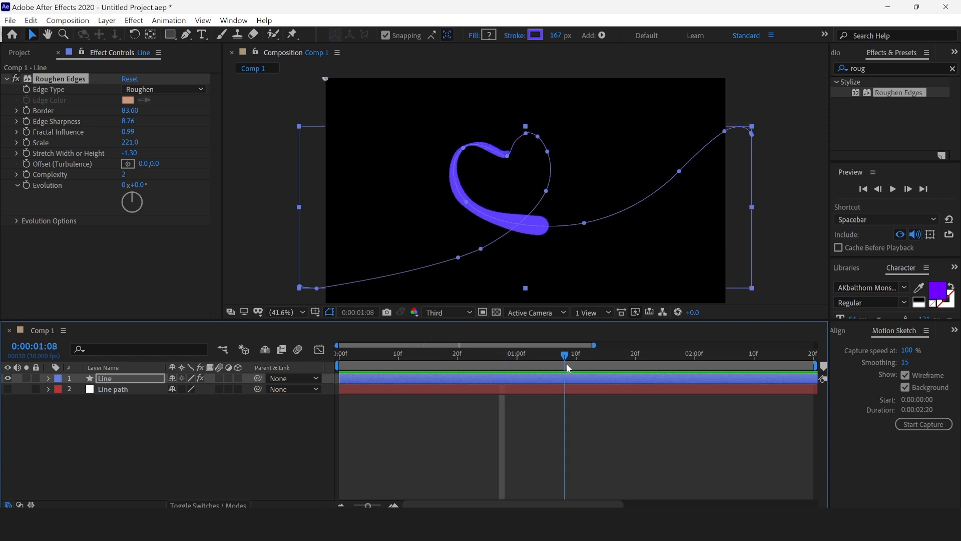
Find the CC Light Sweep effect and apply it to the Line layer
left_click(599, 431)
left_click(873, 67)
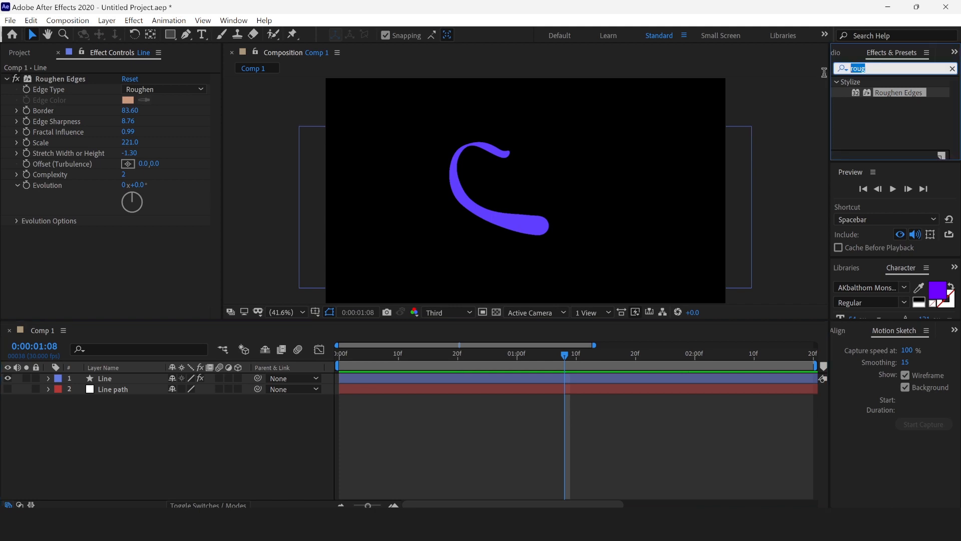
type("cc ligh")
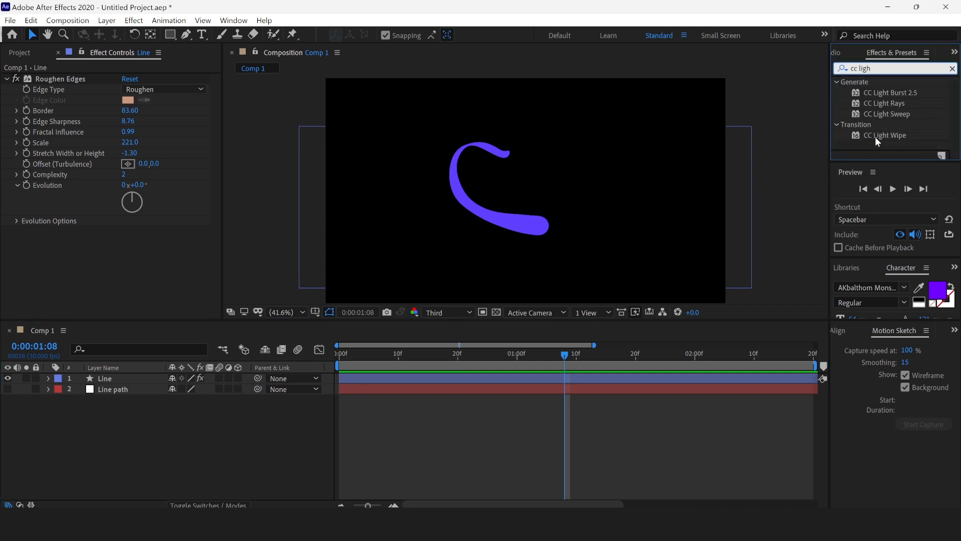
left_click(889, 137)
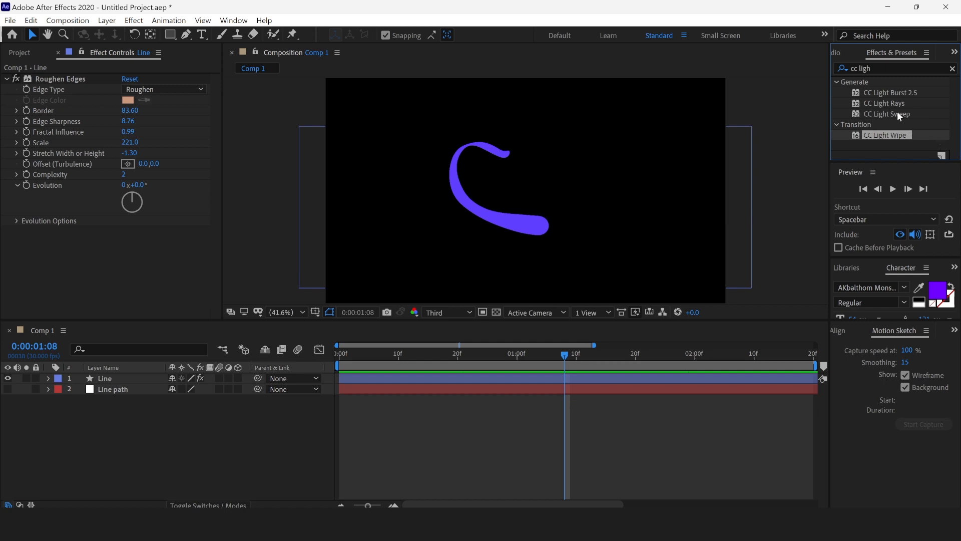
left_click(898, 116)
left_click_drag(914, 119, 602, 377)
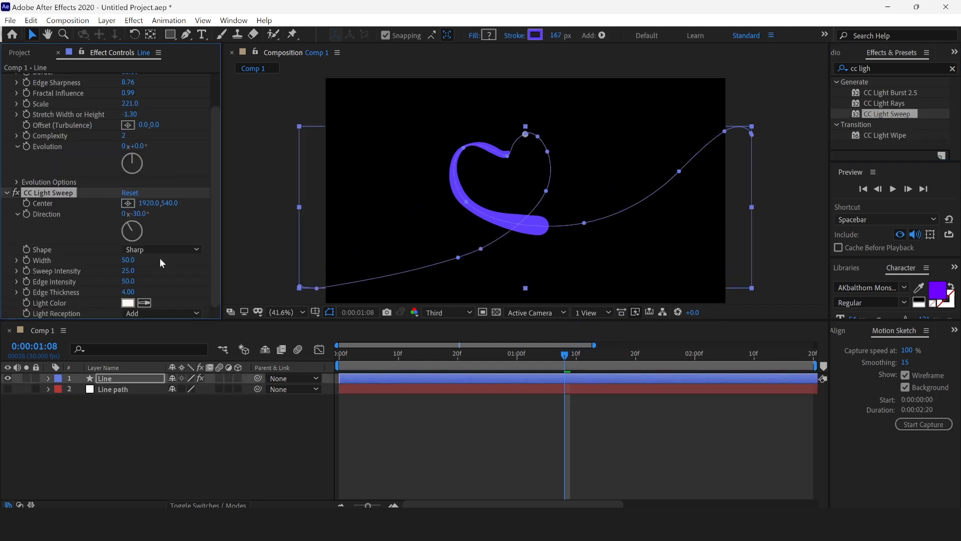
Collapse Roughen Edges, and set the CC Light Sweep Shape to Linear and its Width to 1482
scroll(30, 94, "up", 3)
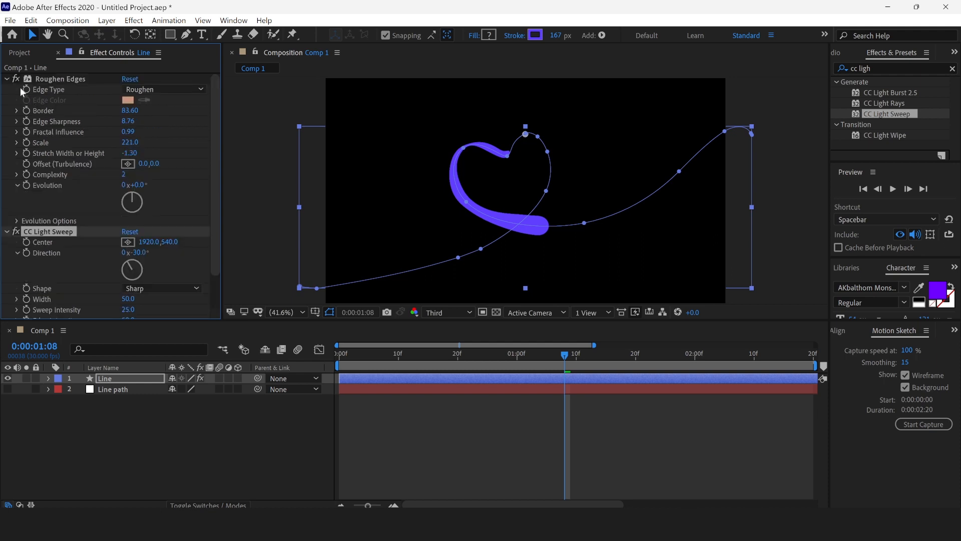
left_click(6, 79)
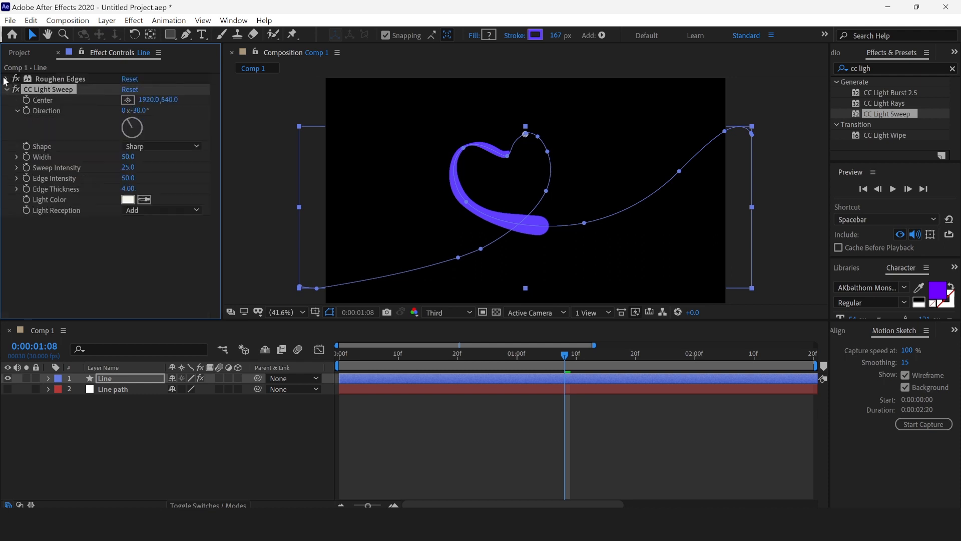
left_click(166, 146)
left_click(167, 158)
mouse_move(242, 154)
left_mouse_down()
mouse_move(353, 174)
mouse_move(540, 142)
left_mouse_up()
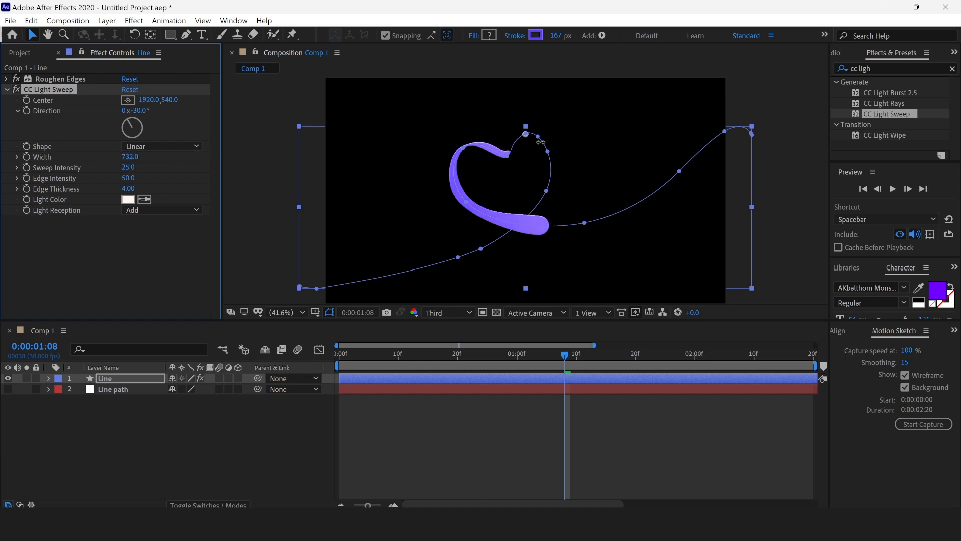
left_click_drag(126, 157, 498, 166)
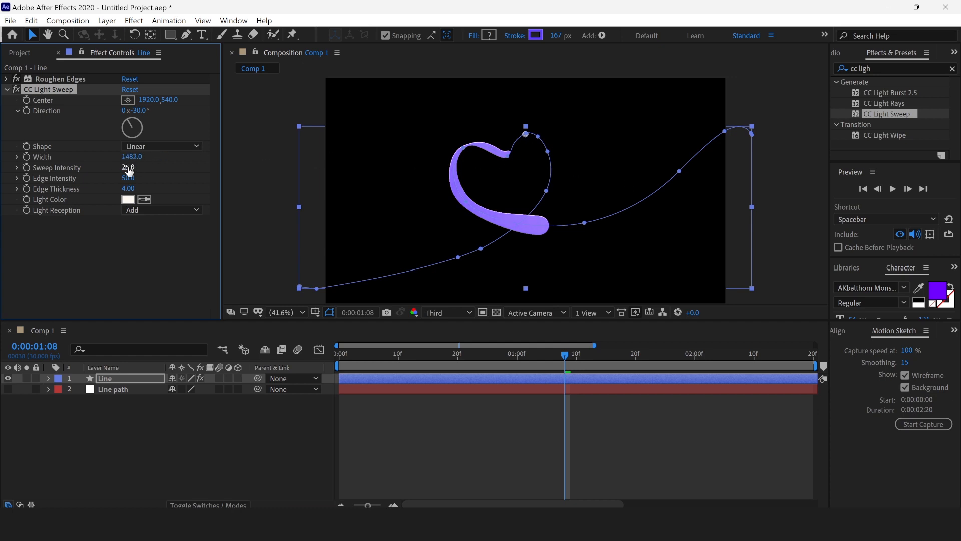
Set the light sweep's Edge Intensity to 500 and Edge Thickness to 20, and preview the animation from the start
left_click_drag(127, 178, 340, 189)
mouse_move(128, 189)
left_mouse_down()
mouse_move(381, 203)
mouse_move(446, 220)
left_mouse_up()
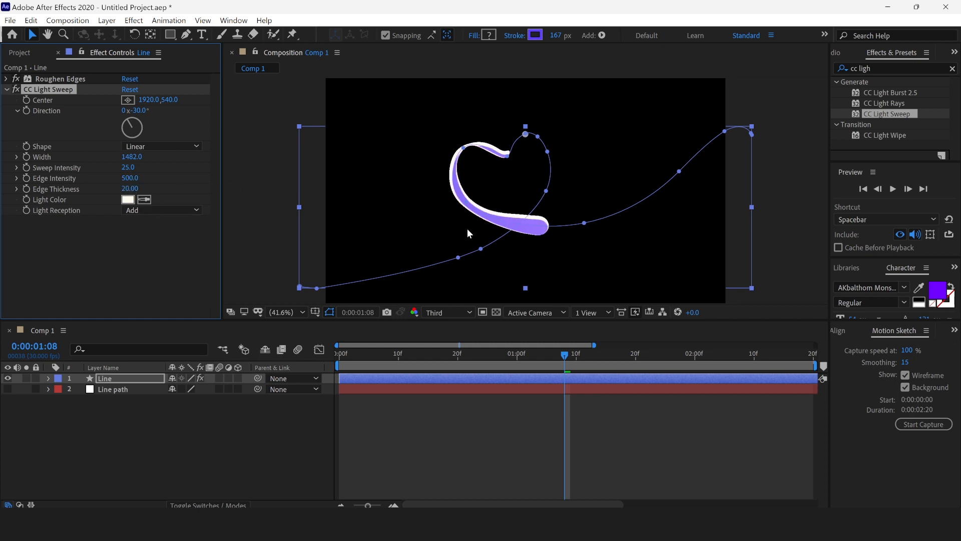
left_click_drag(550, 358, 226, 393)
key("space")
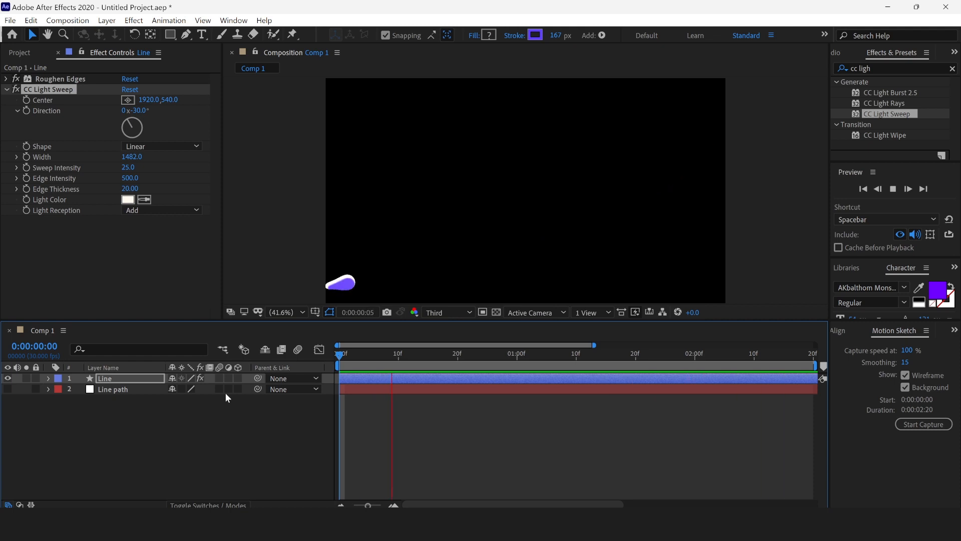
key("space")
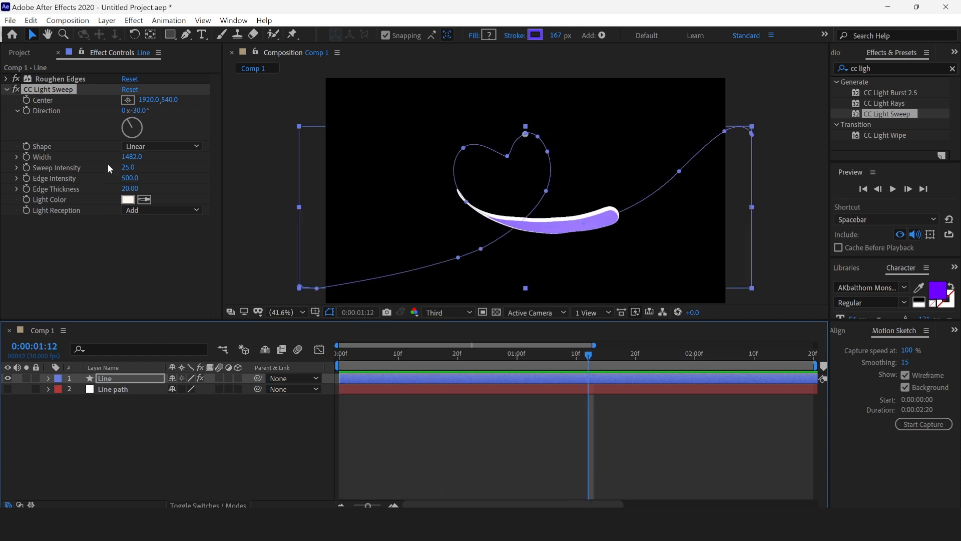
Set the light sweep's Direction to 162° and preview the animation from the start
left_click_drag(136, 114, 136, 141)
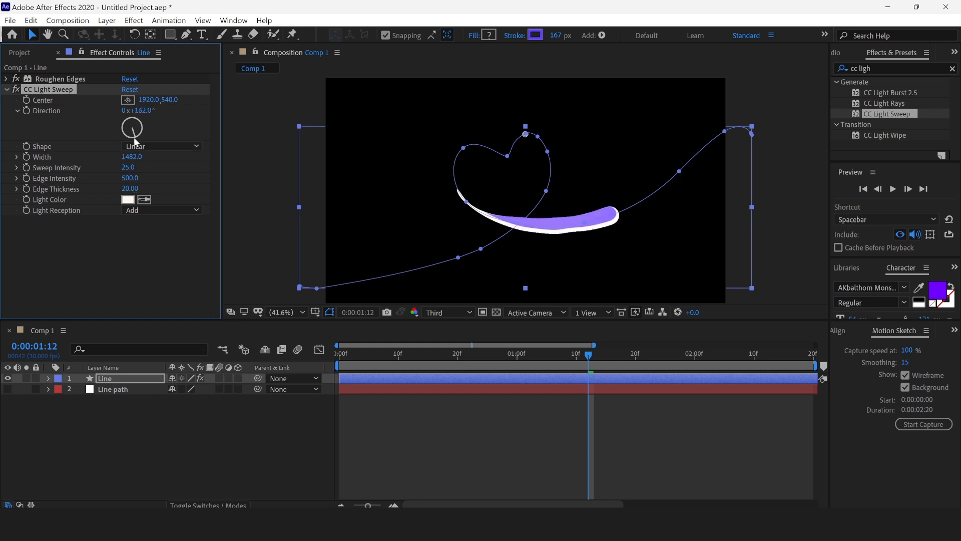
left_click_drag(359, 353, 131, 340)
key("space")
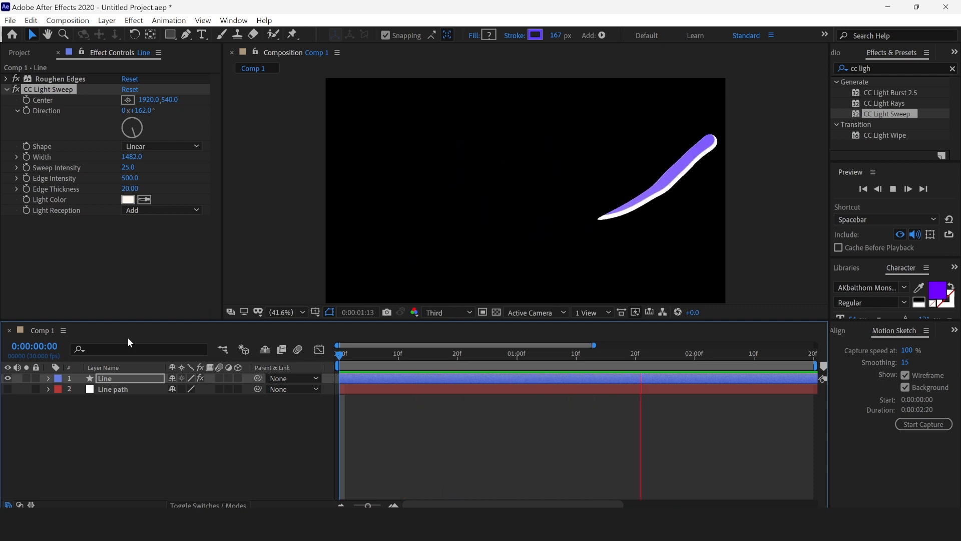
key("space")
Duplicate the Line layer at 0:00:00:20 and shift the copy to start about 7 frames later
left_click(158, 418)
left_click(115, 380)
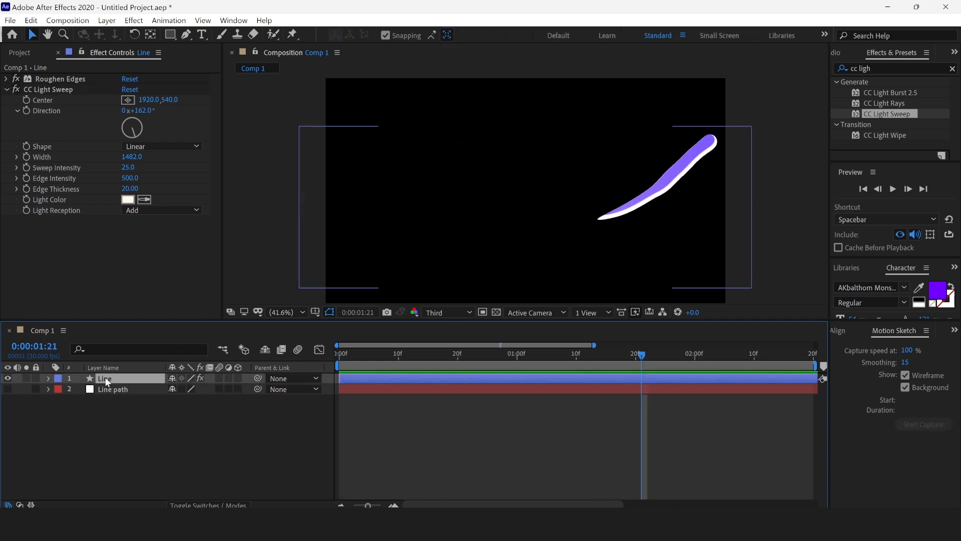
left_click(392, 355)
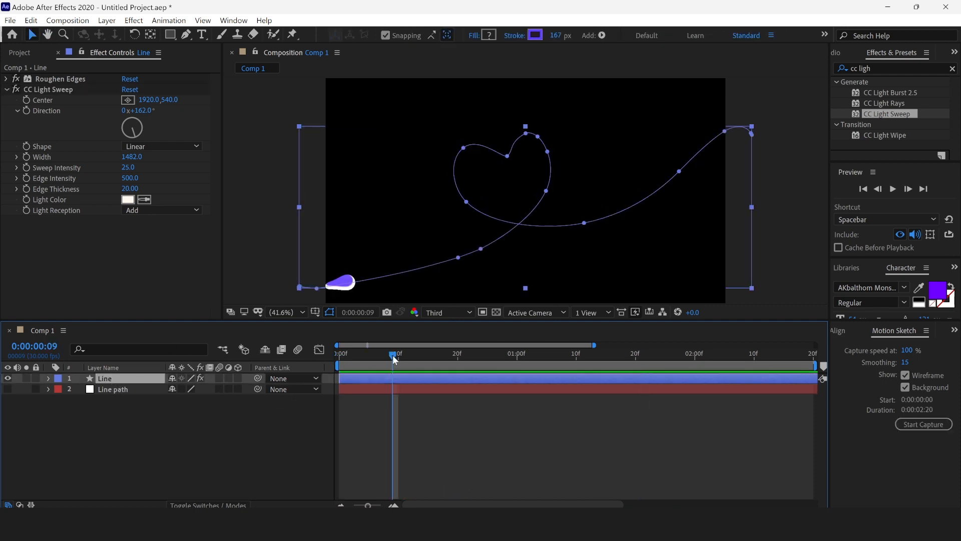
left_click_drag(407, 355, 457, 355)
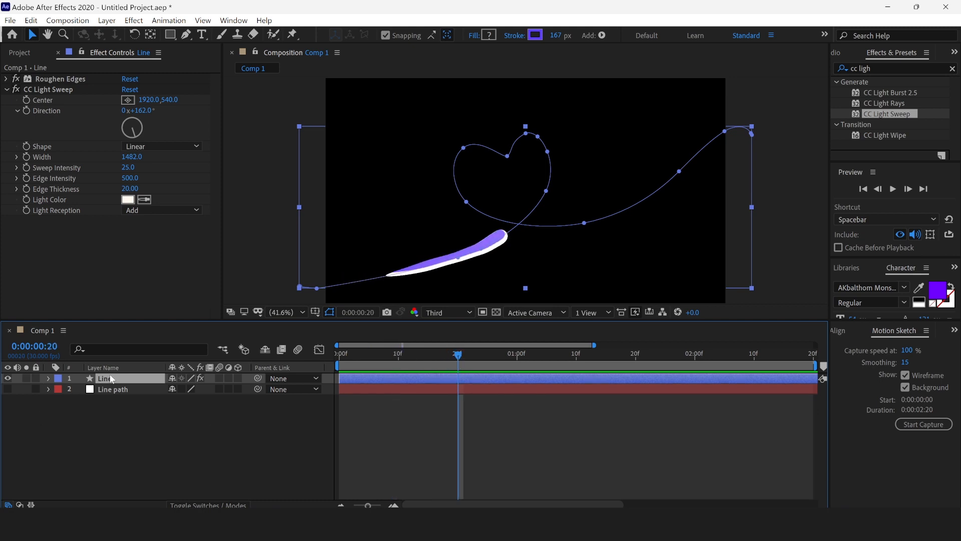
key("ctrl+d")
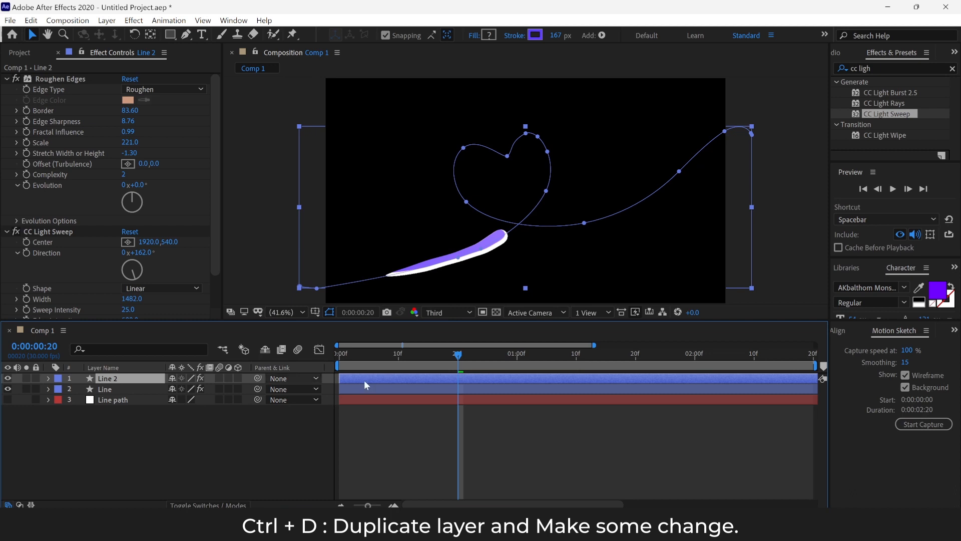
left_click_drag(385, 379, 412, 379)
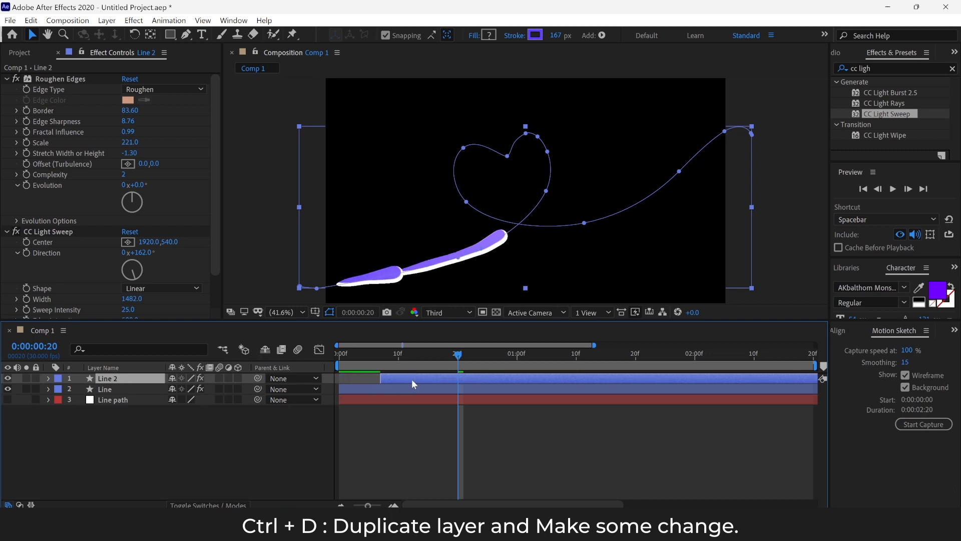
Change the duplicate line's stroke color to purple 9800FF and move the layer's start back to about frame 3
left_click(538, 35)
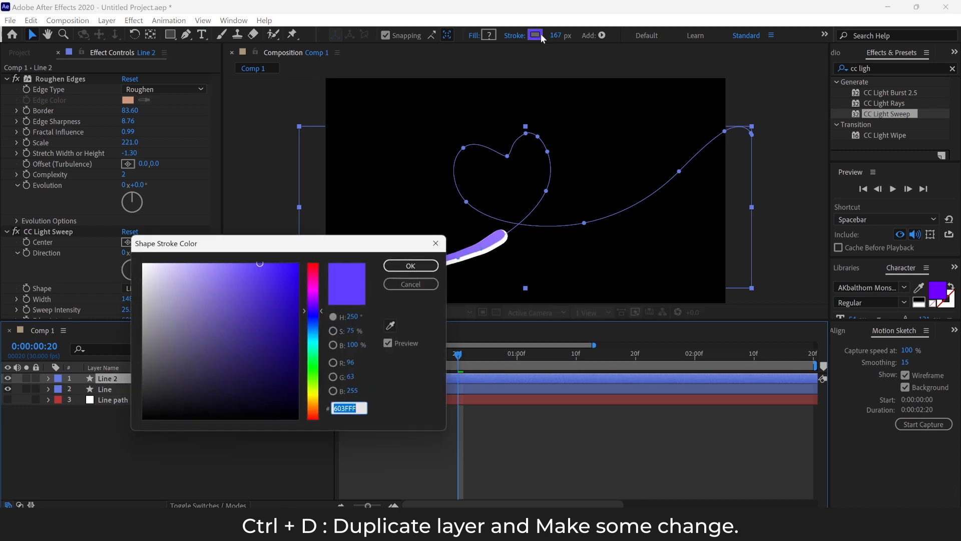
left_click(316, 300)
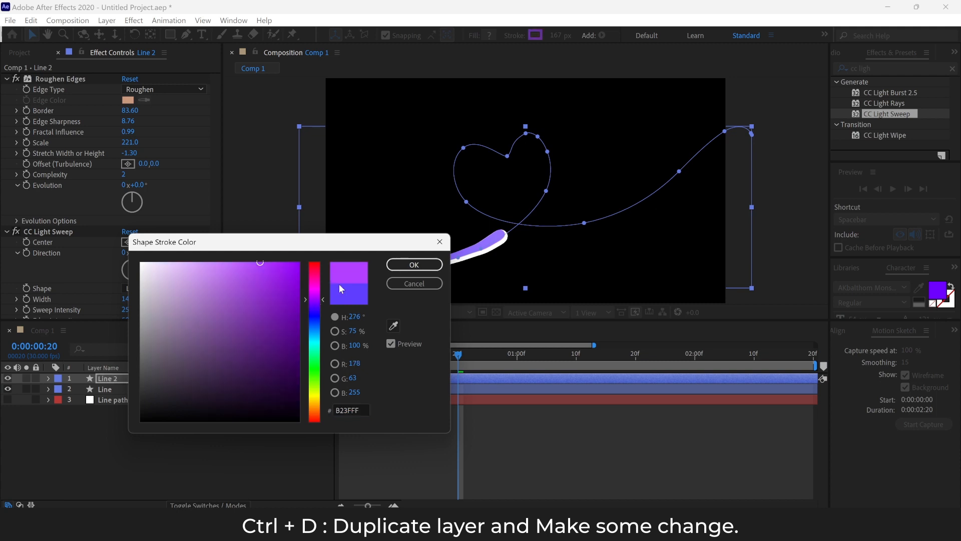
left_click_drag(289, 266, 316, 248)
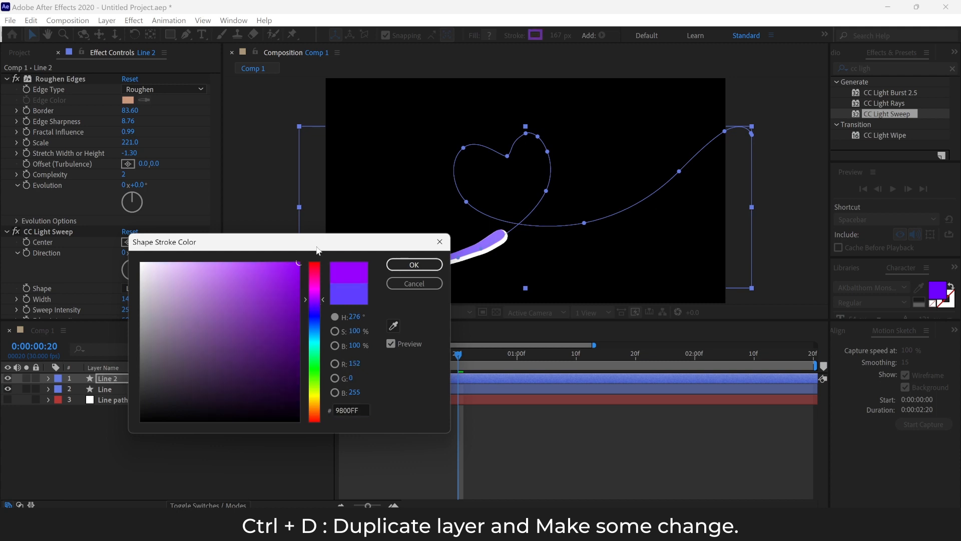
left_click(396, 264)
left_click_drag(414, 382, 390, 384)
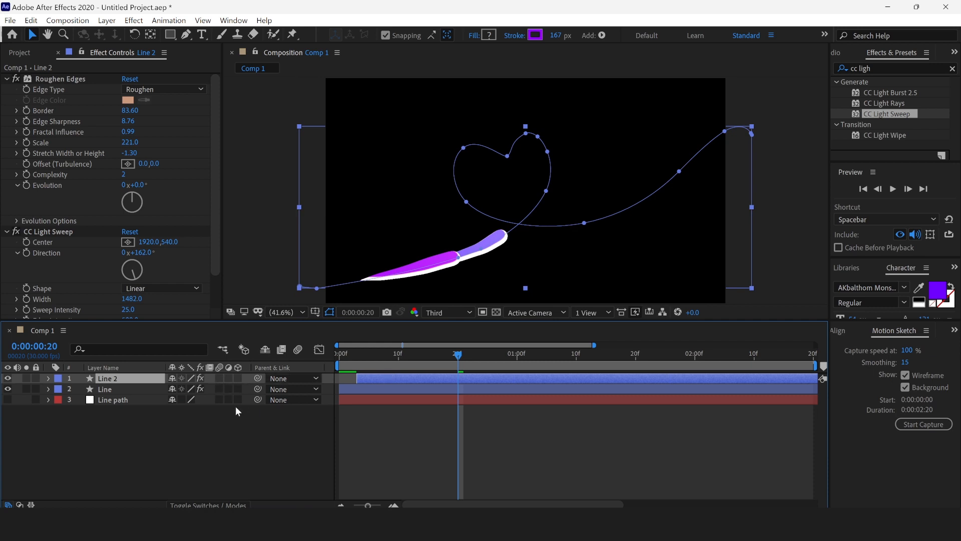
Try the Overlay blending mode on Line 2, settle on Screen, and preview the animation from the start
left_click(226, 504)
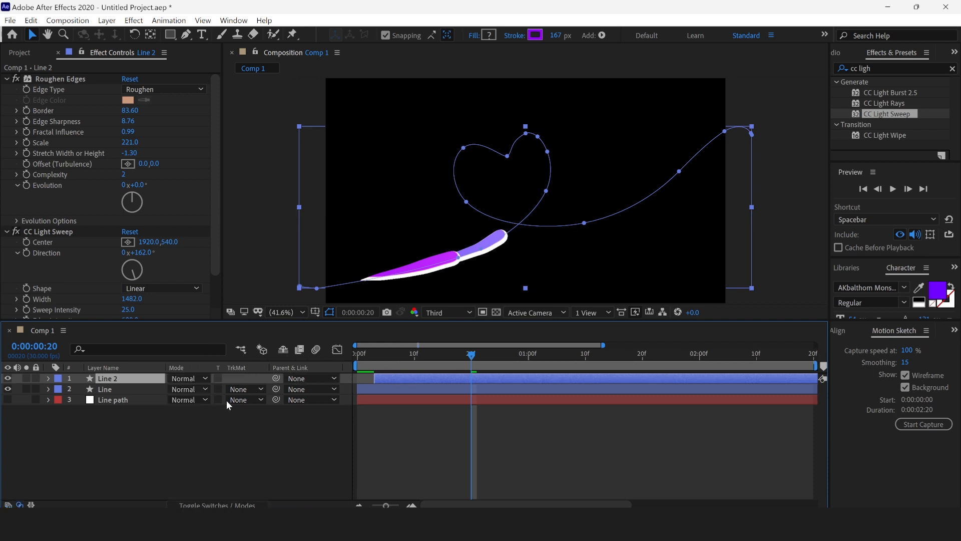
left_click(201, 377)
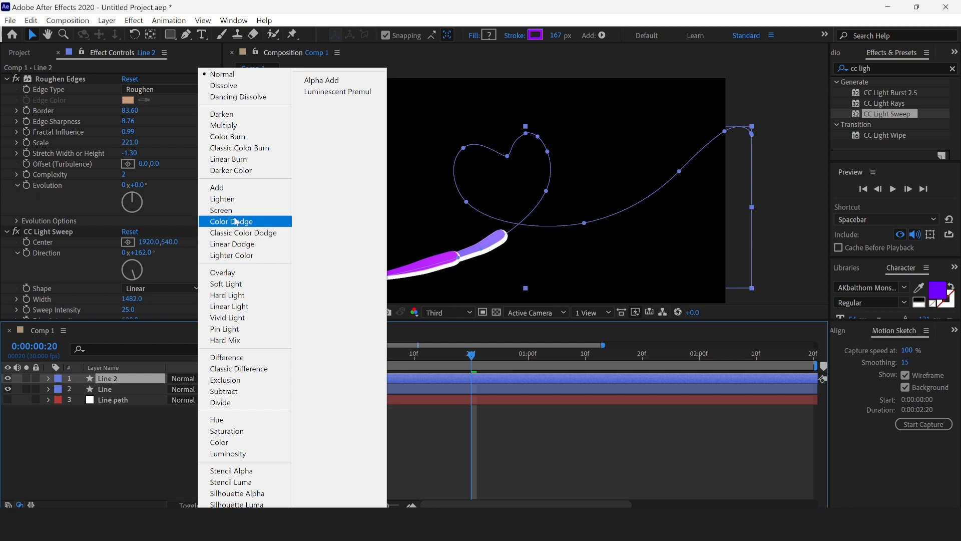
left_click(237, 274)
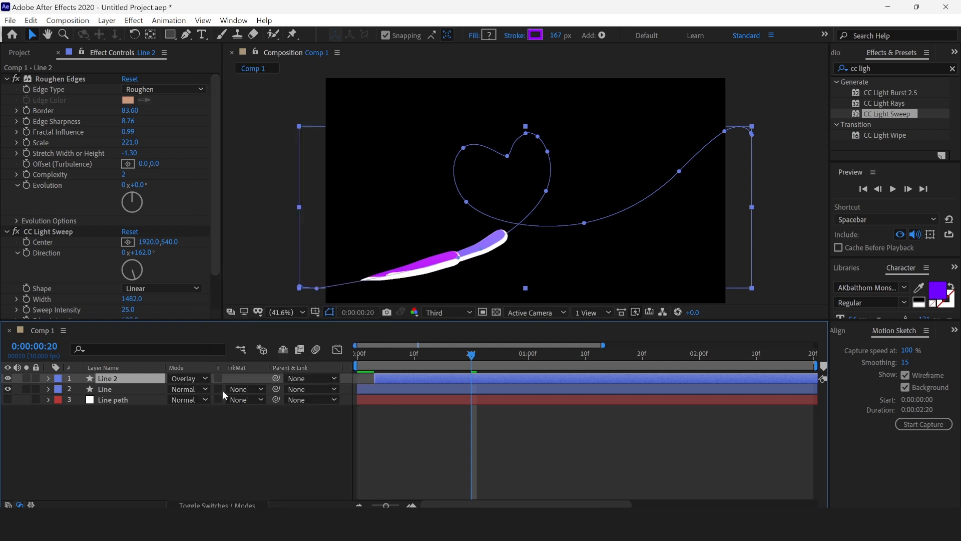
left_click(200, 377)
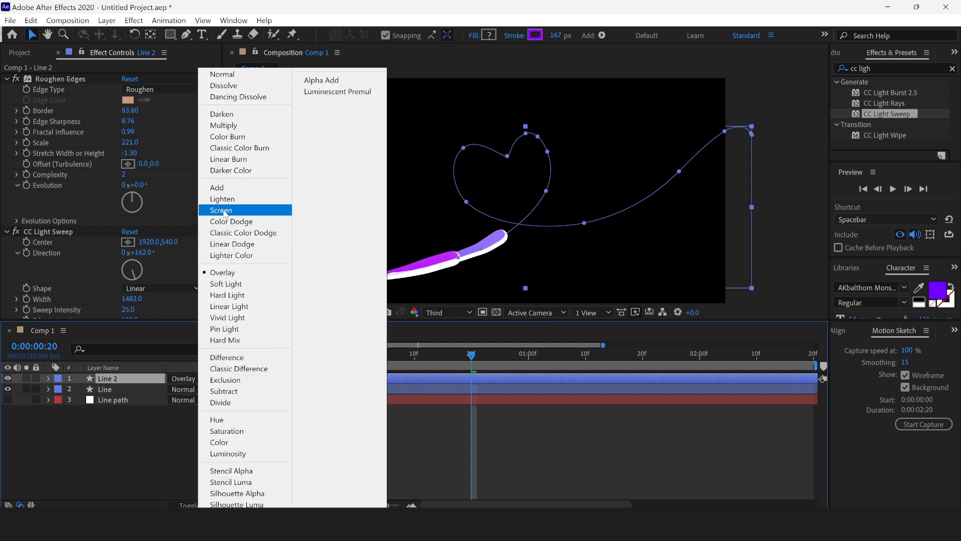
left_click(223, 212)
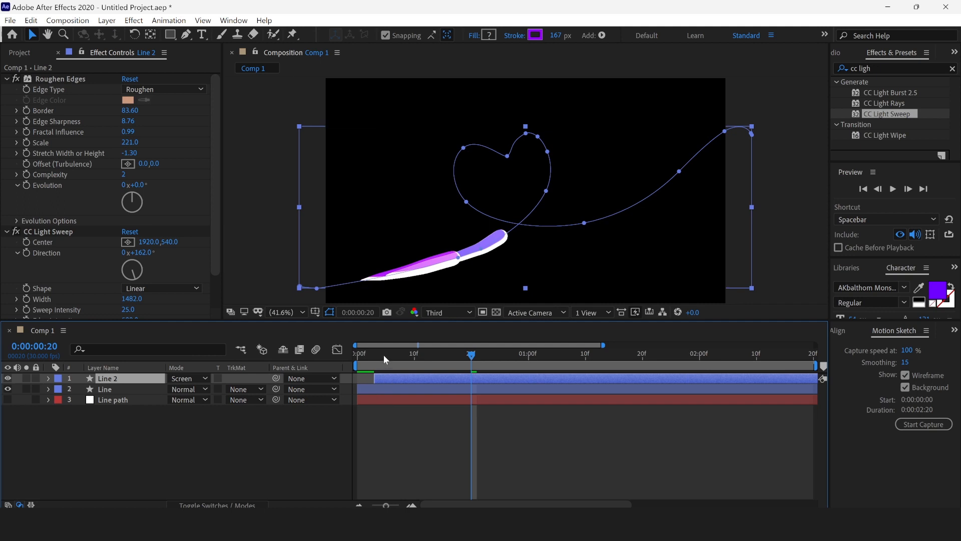
key("space")
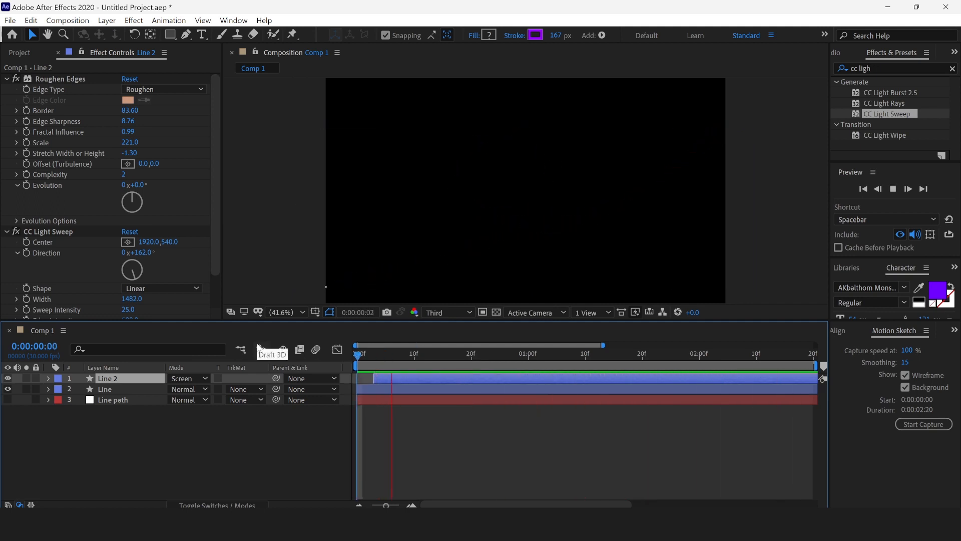
key("space")
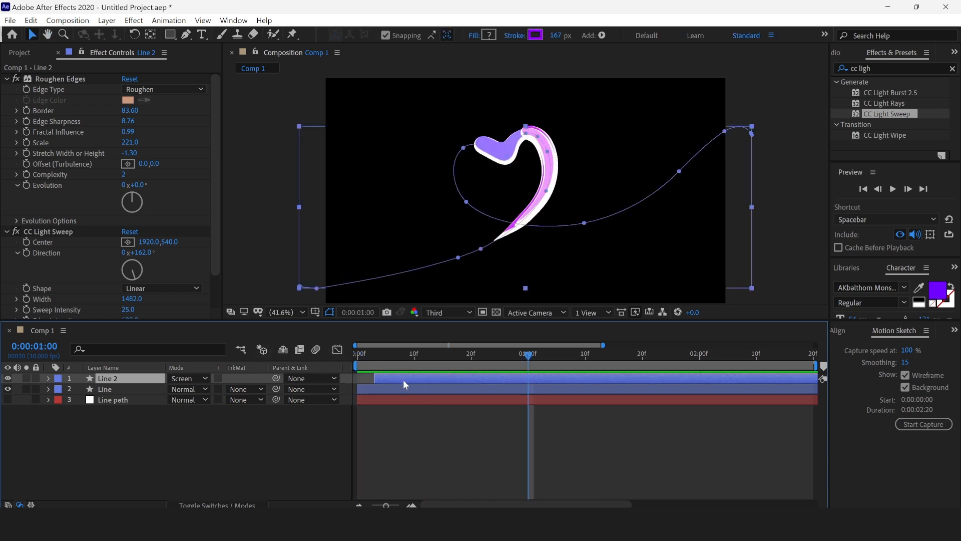
Reduce Line 2's stroke width to 112 px and set its light sweep's Width to 693, Sweep Intensity to 0 and Edge Intensity to 47
mouse_move(556, 36)
left_mouse_down()
mouse_move(508, 40)
mouse_move(525, 41)
left_mouse_up()
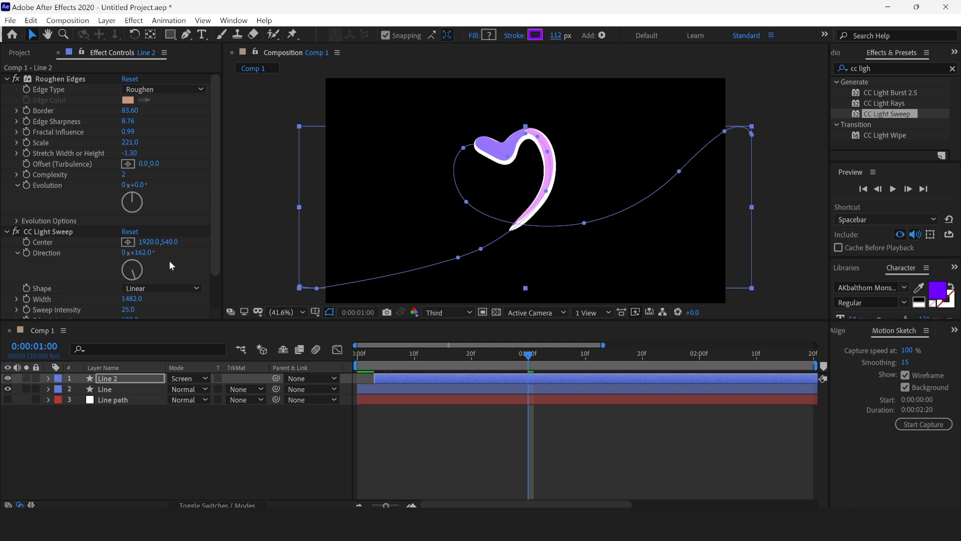
scroll(216, 210, "down", 2)
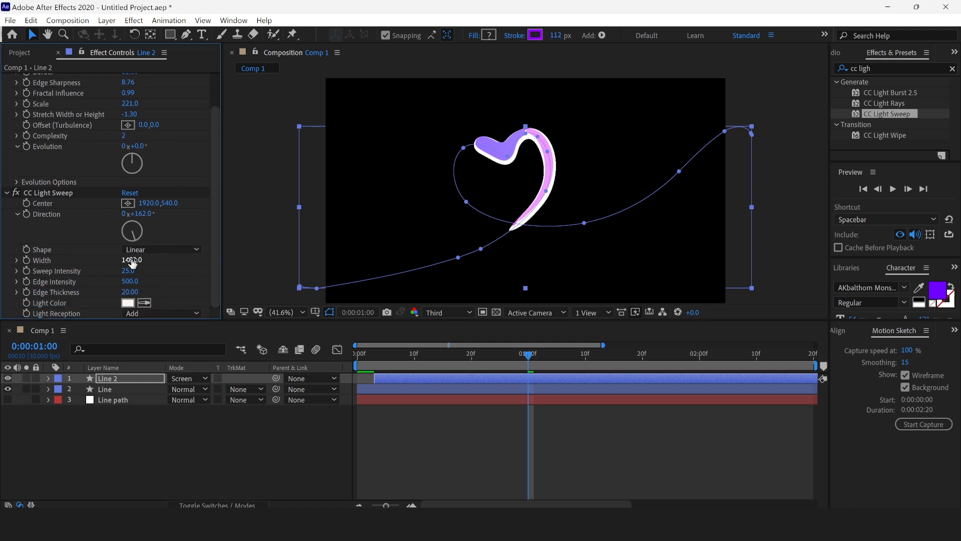
left_click_drag(132, 261, 5, 318)
left_click_drag(137, 277, 3, 306)
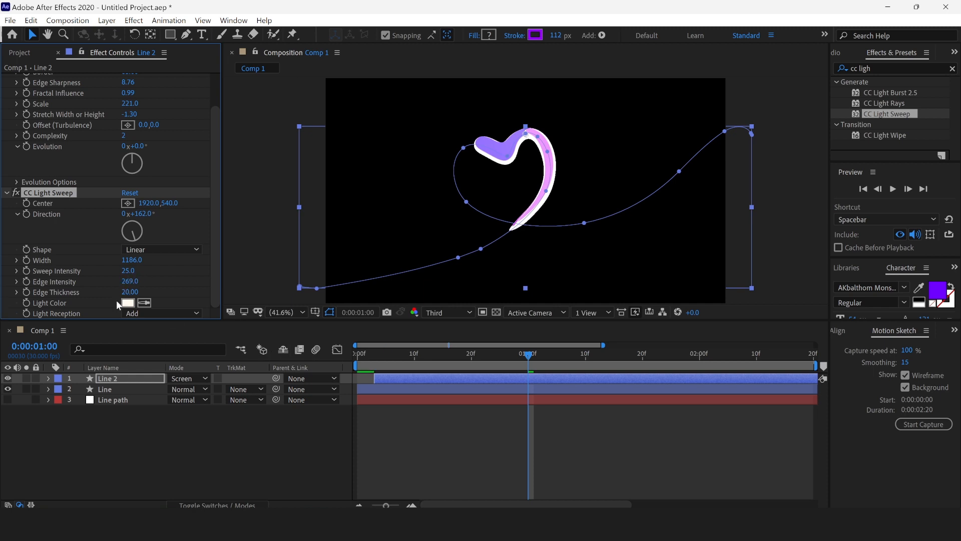
left_click_drag(145, 262, 3, 293)
left_click_drag(129, 260, 3, 275)
left_click_drag(130, 273, 2, 295)
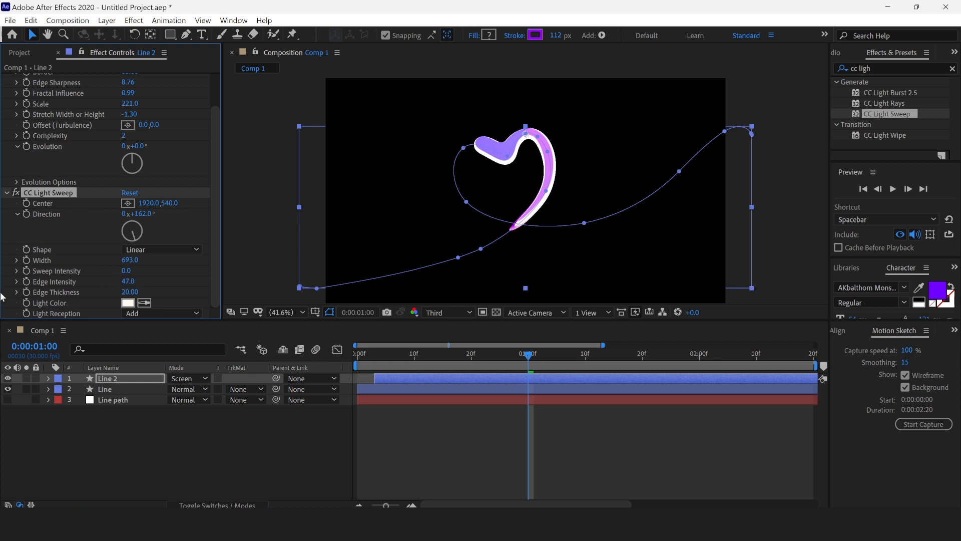
Preview the two-color ribbon from the start of the composition and inspect it at 0:00:00:21
left_click(373, 363)
left_click_drag(361, 363, 304, 368)
key("space")
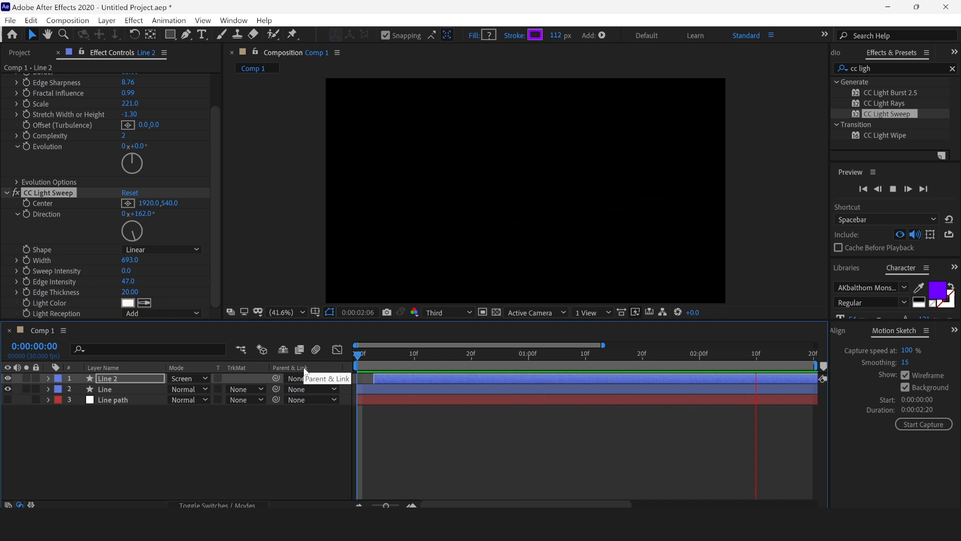
key("space")
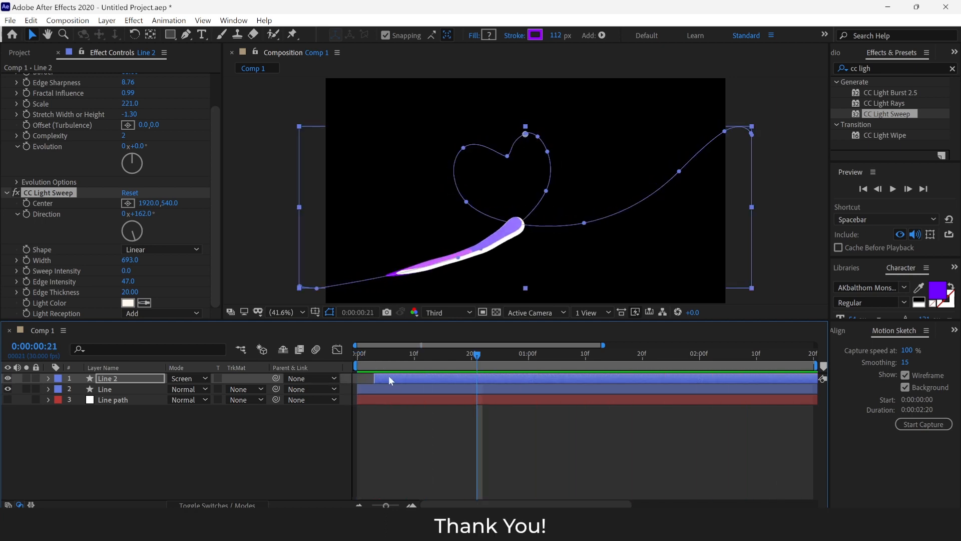
Shift the Line 2 layer to start at about frame 4 and play the animation from the beginning
left_click_drag(389, 379, 396, 379)
left_click(385, 354)
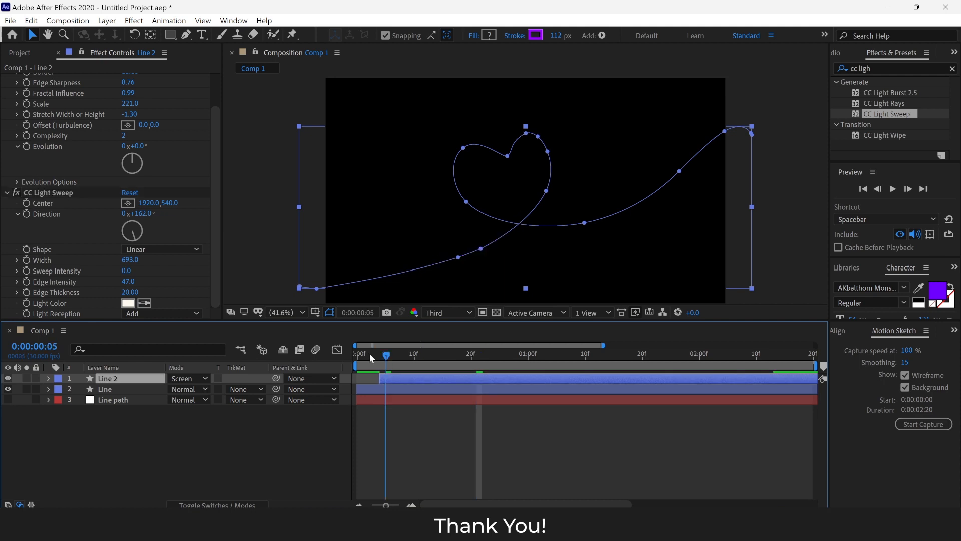
key("space")
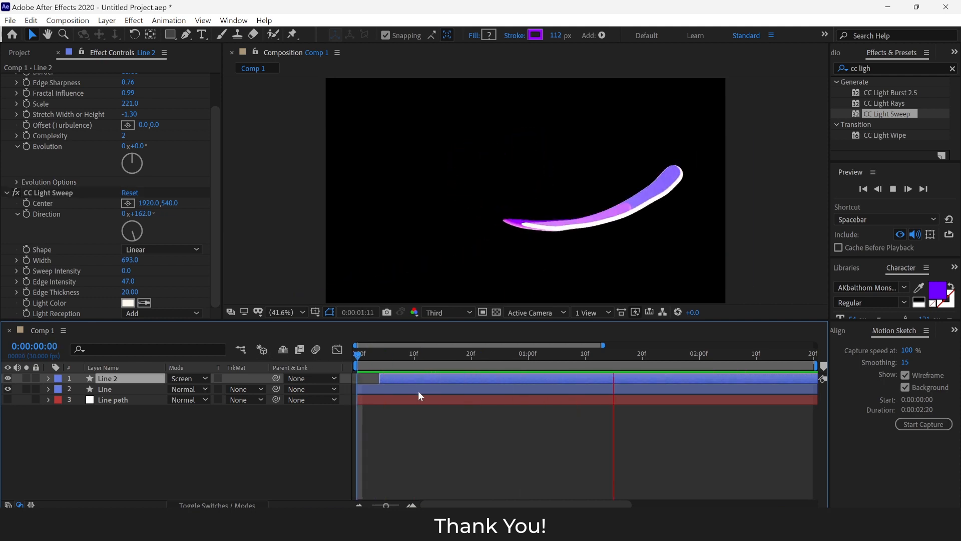